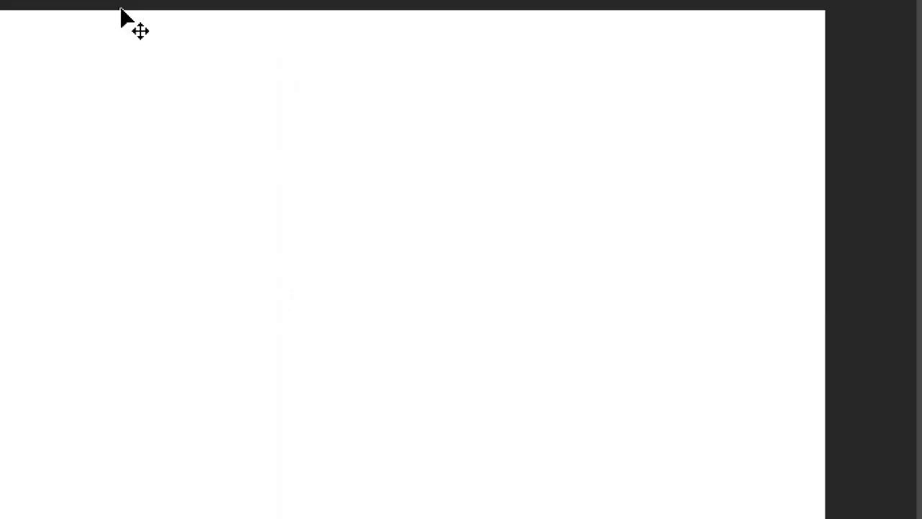
# Check the document's width, height and resolution in the Image Size settings.
pyautogui.click(87, 6)
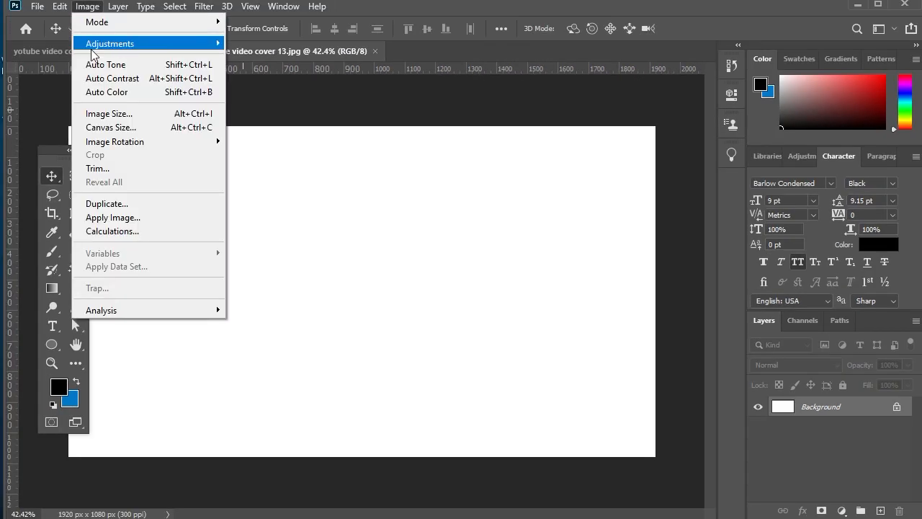
pyautogui.click(101, 116)
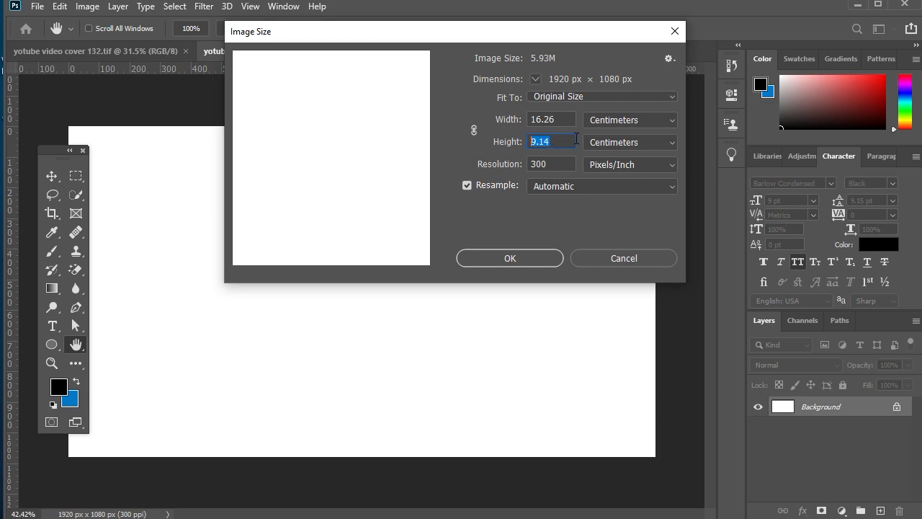
pyautogui.click(533, 258)
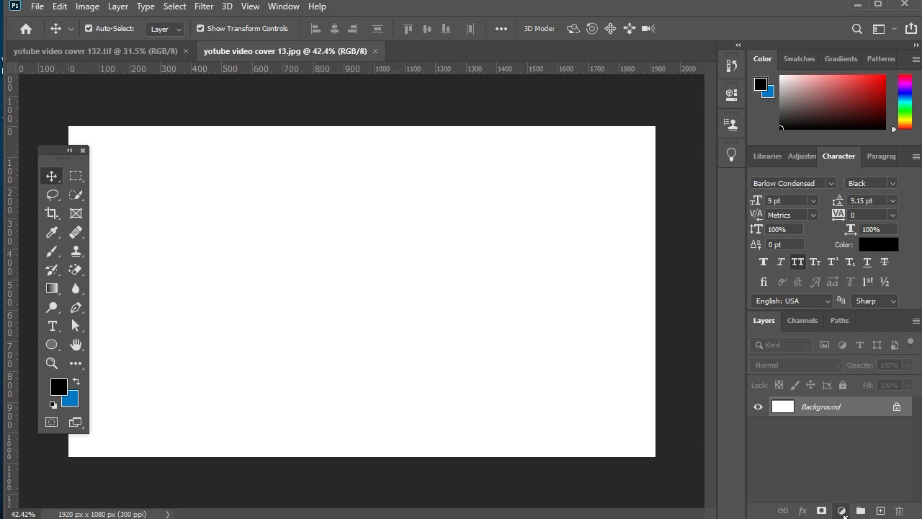
# Add a gradient fill layer above the background with the Radial style, reversed and dithered.
pyautogui.click(843, 512)
pyautogui.click(833, 272)
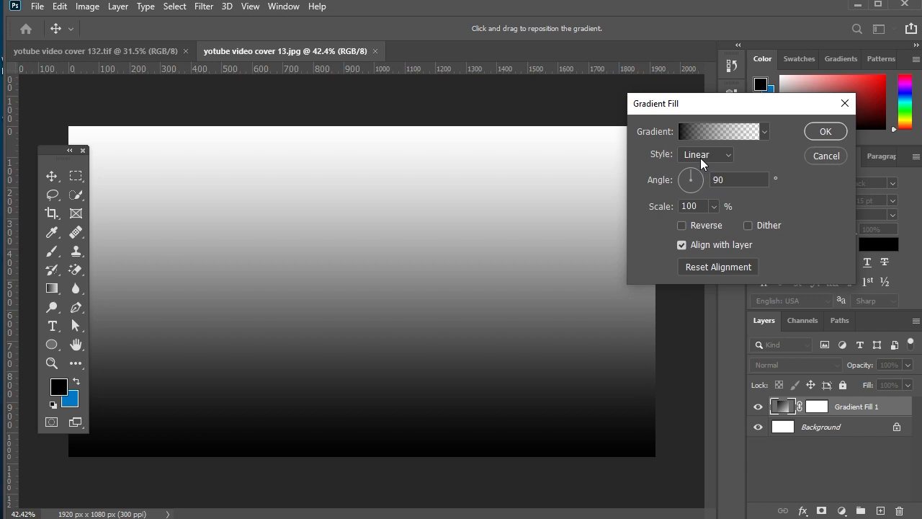
pyautogui.click(700, 158)
pyautogui.click(707, 180)
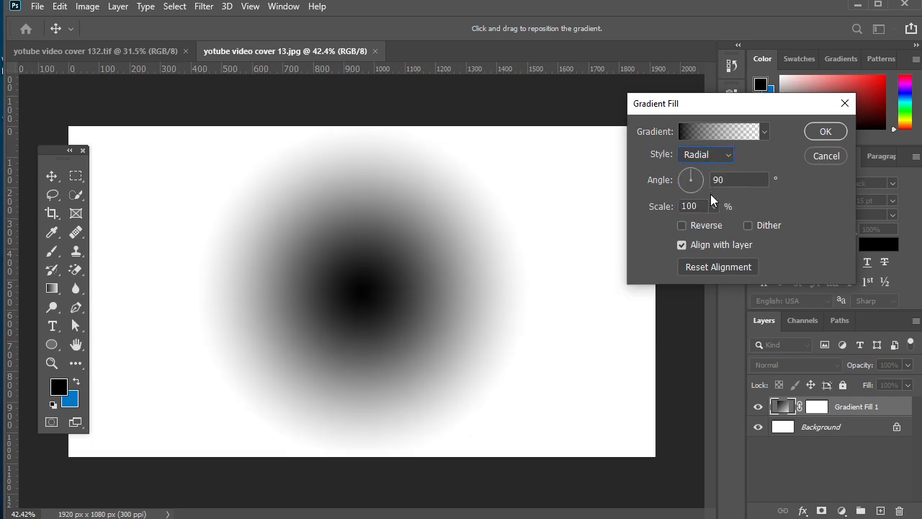
pyautogui.click(681, 225)
pyautogui.click(748, 225)
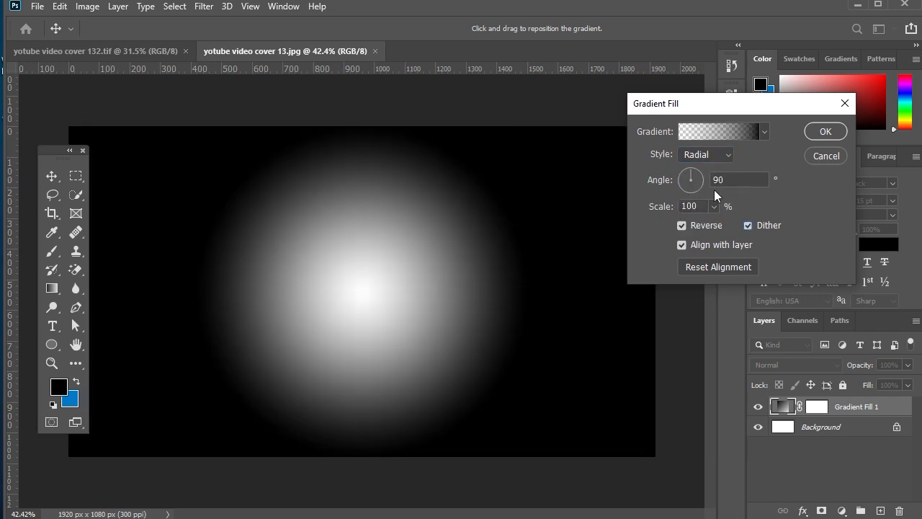
# Set the gradient fill's scale to 173%.
pyautogui.scroll(18, 705, 206)
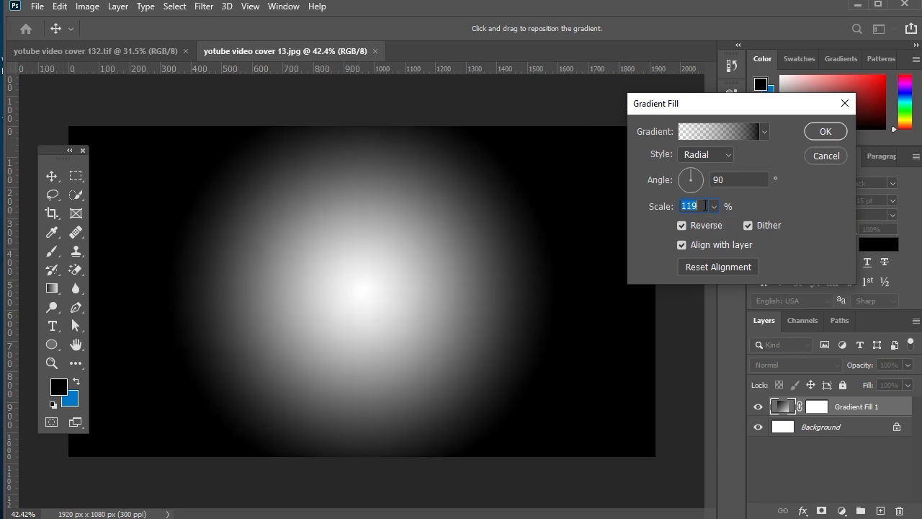
pyautogui.scroll(9, 705, 206)
pyautogui.scroll(15, 705, 205)
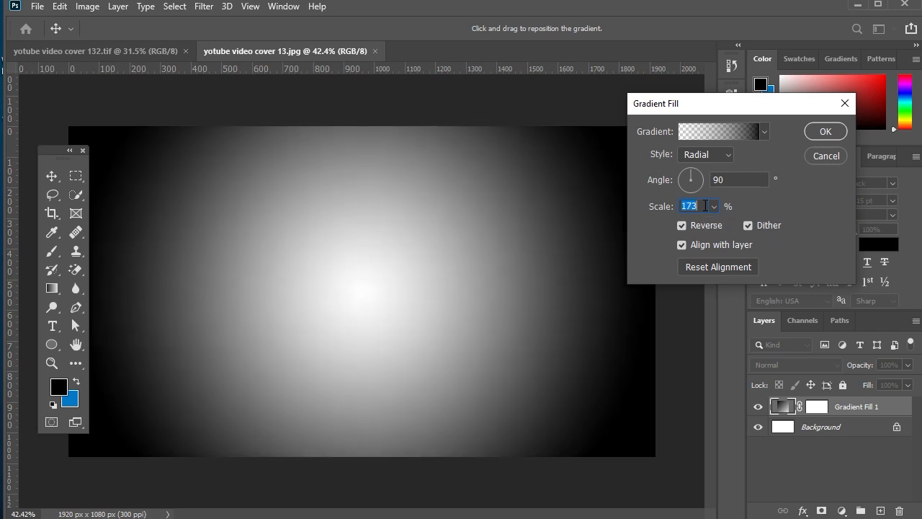
# Edit the gradient and set its starting color stop to a light grey with 95% brightness.
pyautogui.click(723, 131)
pyautogui.click(605, 361)
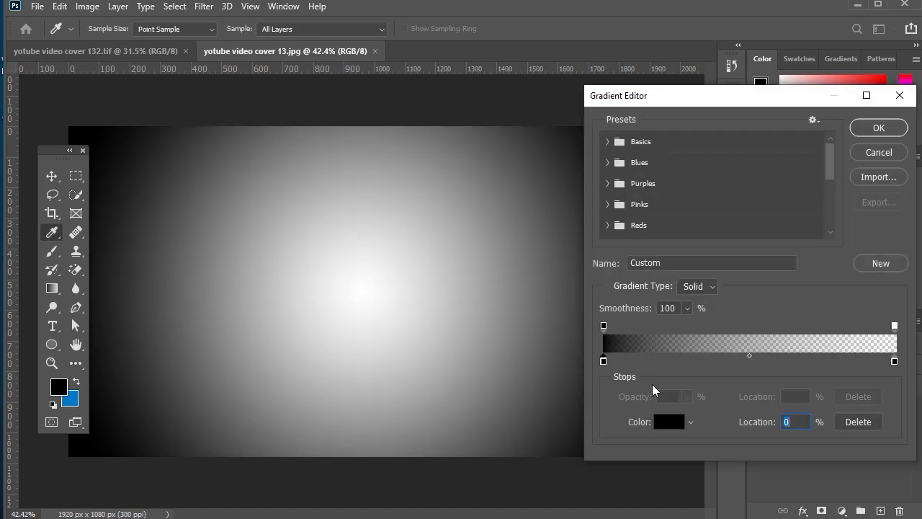
pyautogui.doubleClick(603, 361)
pyautogui.moveTo(550, 360); pyautogui.dragTo(540, 356)
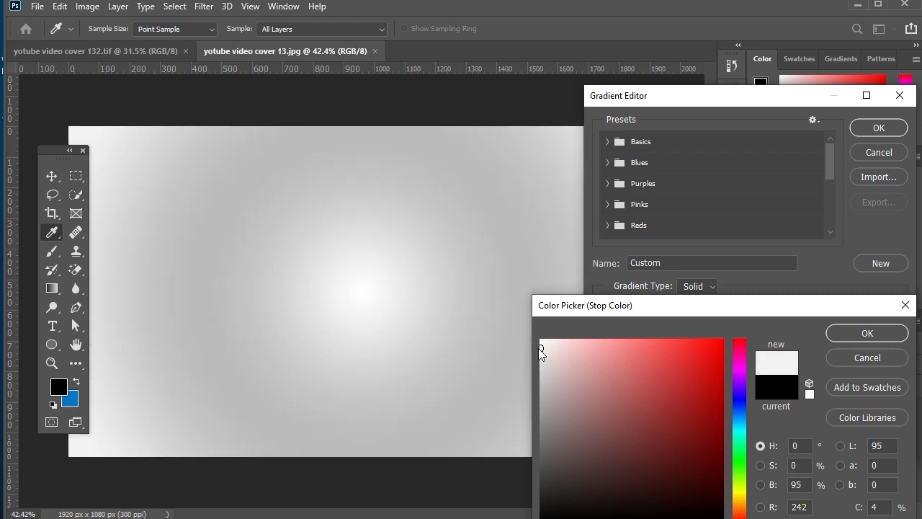
pyautogui.click(867, 333)
# Set the gradient's end stops to 99% opacity and pure white.
pyautogui.click(894, 325)
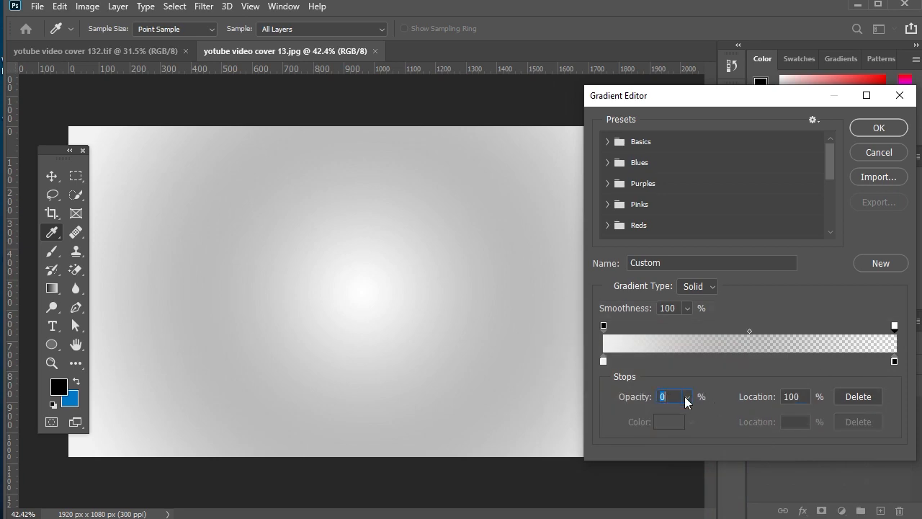
pyautogui.moveTo(687, 396); pyautogui.dragTo(750, 407)
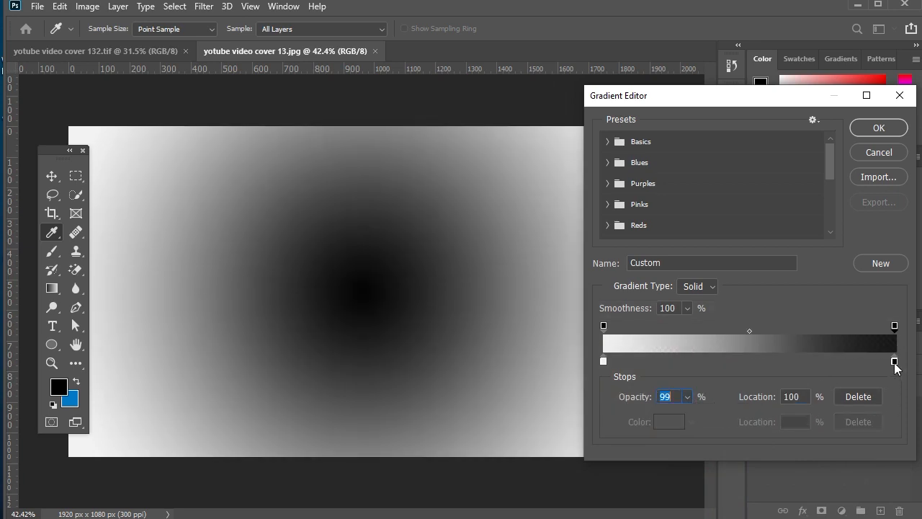
pyautogui.click(894, 360)
pyautogui.click(669, 421)
pyautogui.click(541, 340)
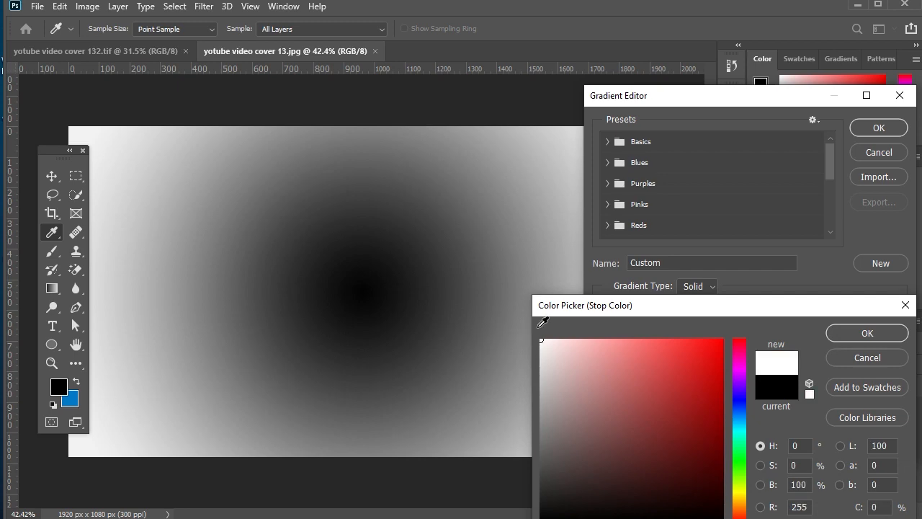
pyautogui.click(844, 332)
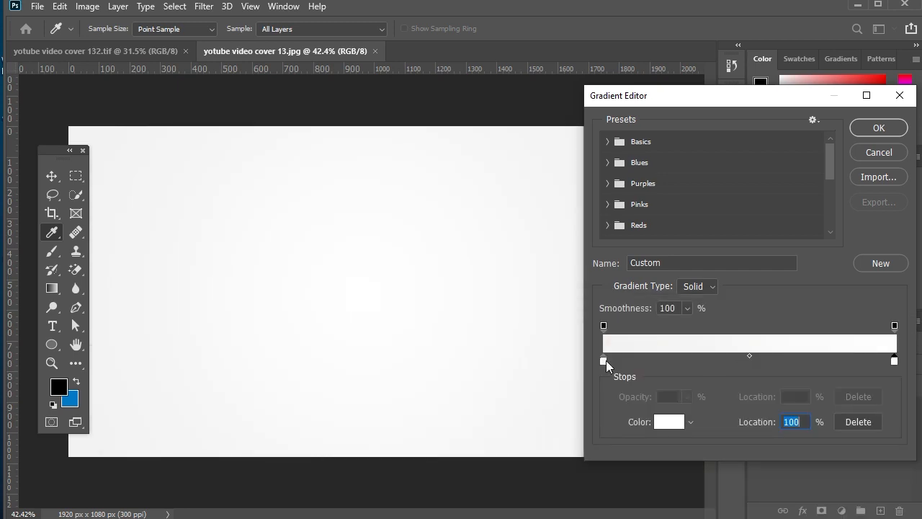
# Darken the gradient's starting color stop to a slightly deeper light grey and apply the gradient fill.
pyautogui.click(604, 360)
pyautogui.click(667, 421)
pyautogui.click(538, 359)
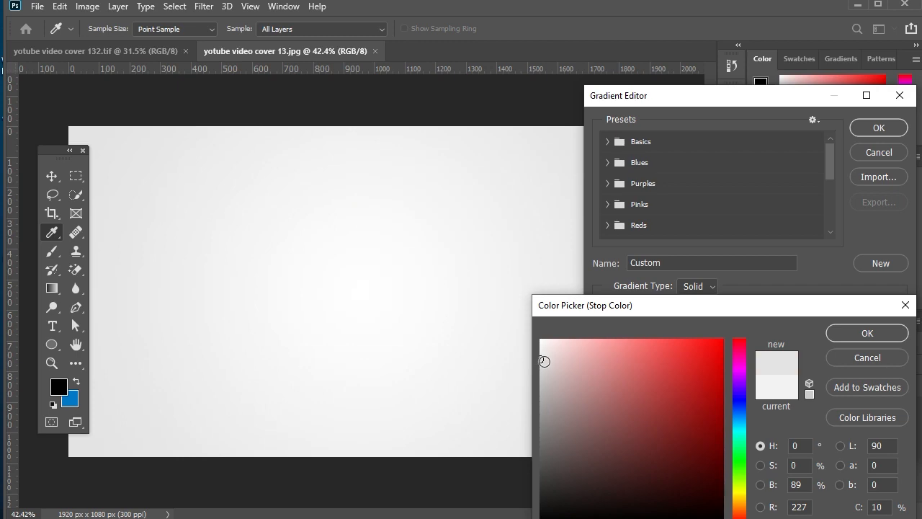
pyautogui.moveTo(542, 370); pyautogui.dragTo(539, 362)
pyautogui.click(857, 332)
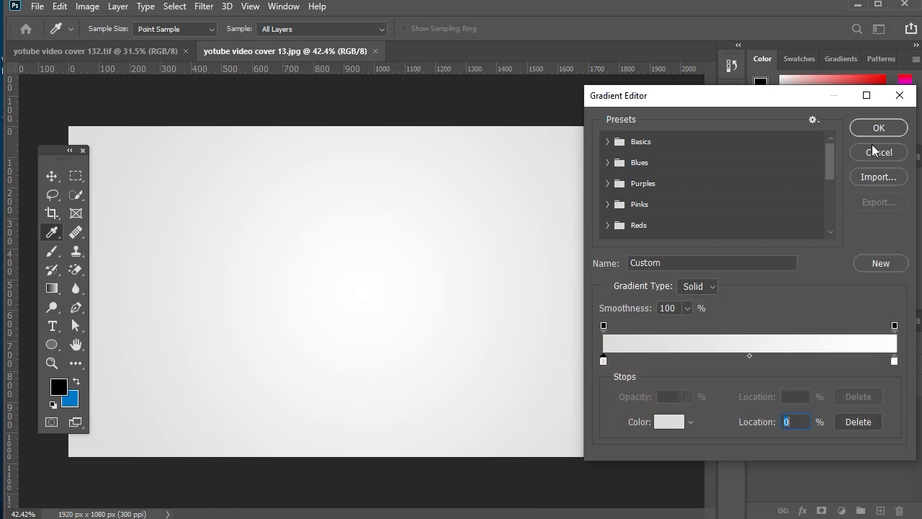
pyautogui.click(872, 129)
pyautogui.click(826, 131)
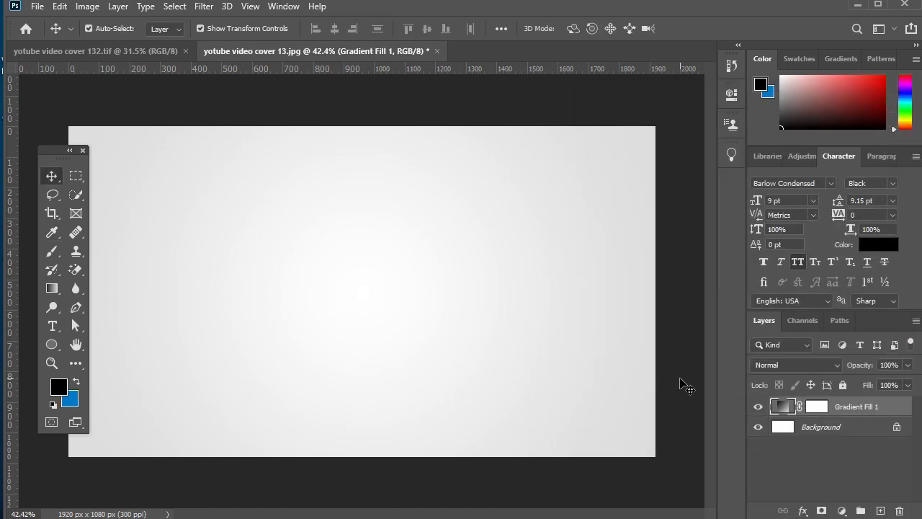
# Lock the gradient fill layer completely and deselect it.
pyautogui.click(846, 385)
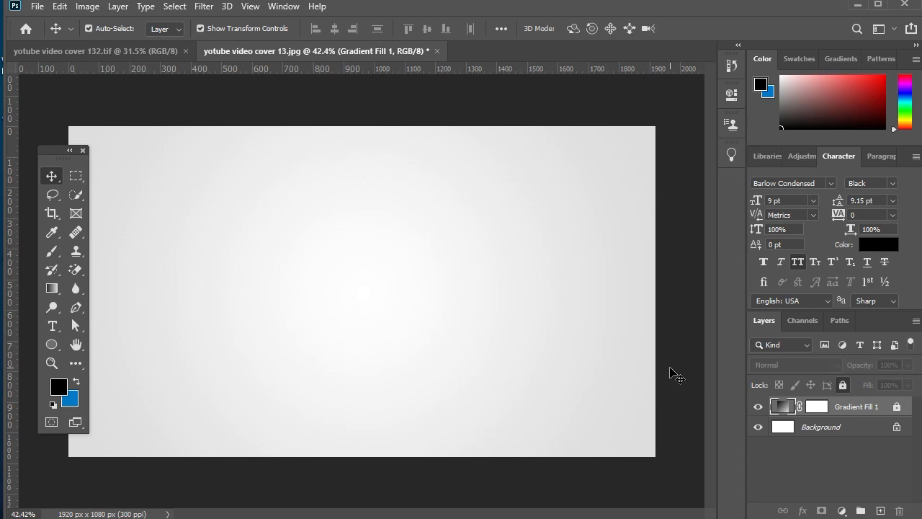
pyautogui.click(669, 371)
# Add a black text layer reading 0 in Barlow Condensed Black, 9 pt, near the canvas center.
pyautogui.press('t')
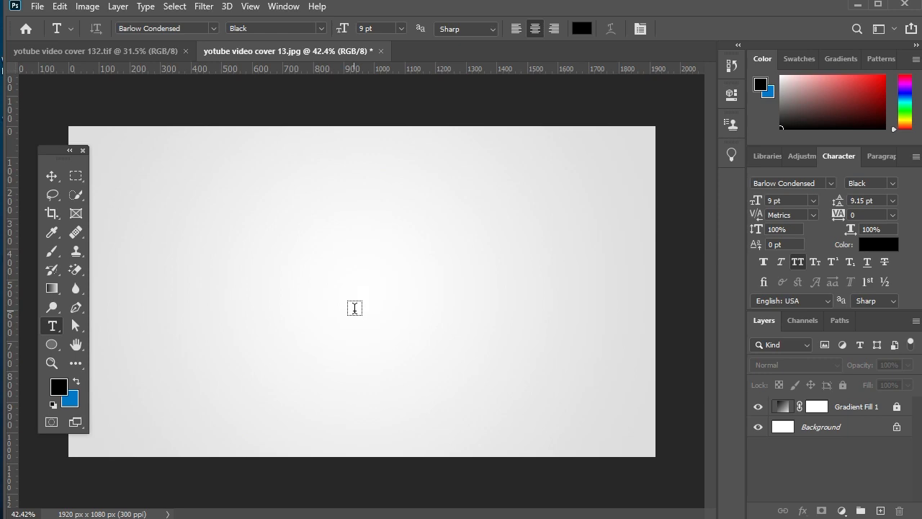
pyautogui.click(354, 308)
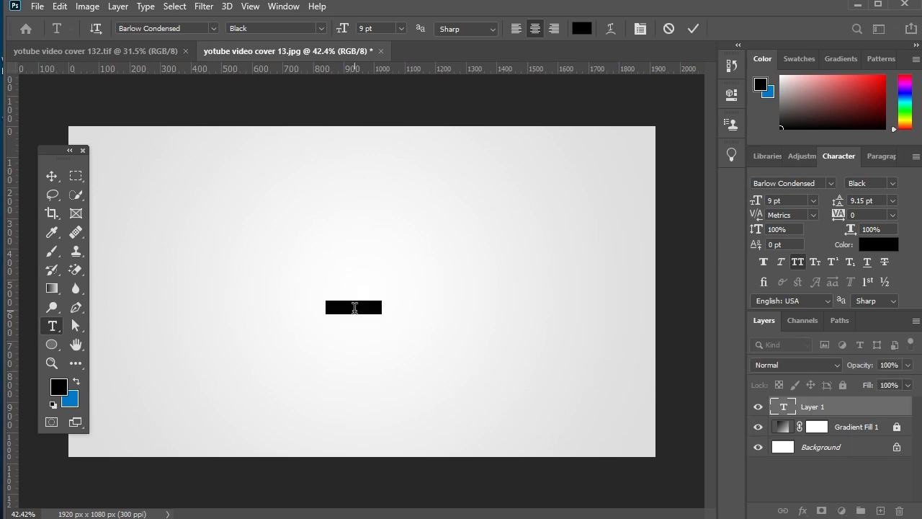
pyautogui.press('BackSpace')
pyautogui.click(51, 178)
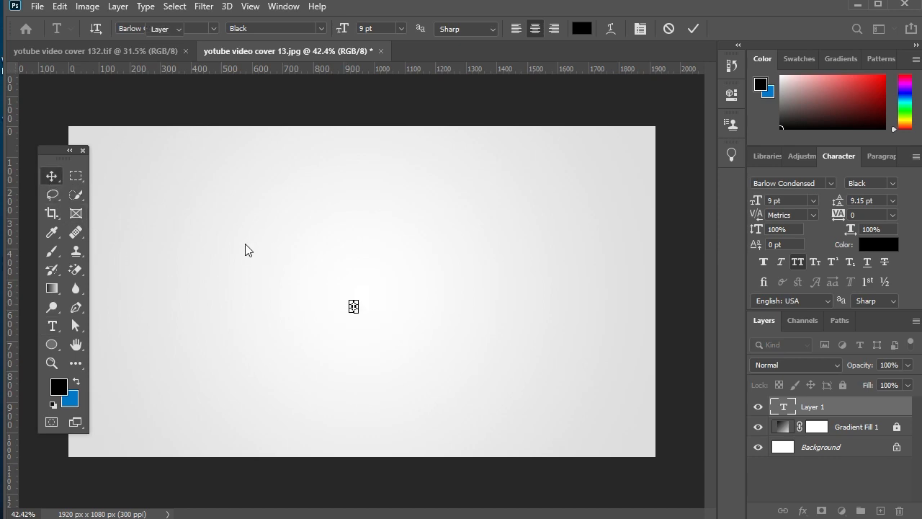
# Scale the 0 up proportionally to about 2816%, so it fills most of the canvas height.
pyautogui.moveTo(355, 300); pyautogui.dragTo(367, 188)
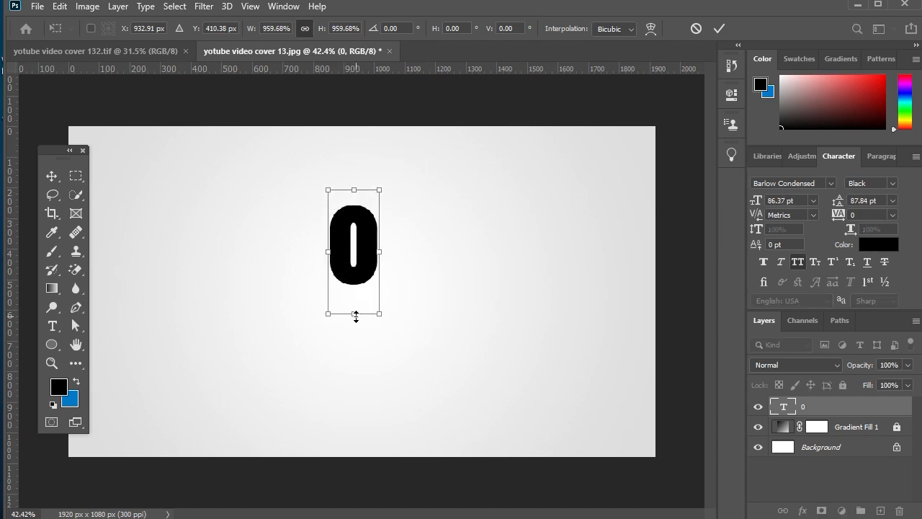
pyautogui.moveTo(354, 315); pyautogui.dragTo(353, 438)
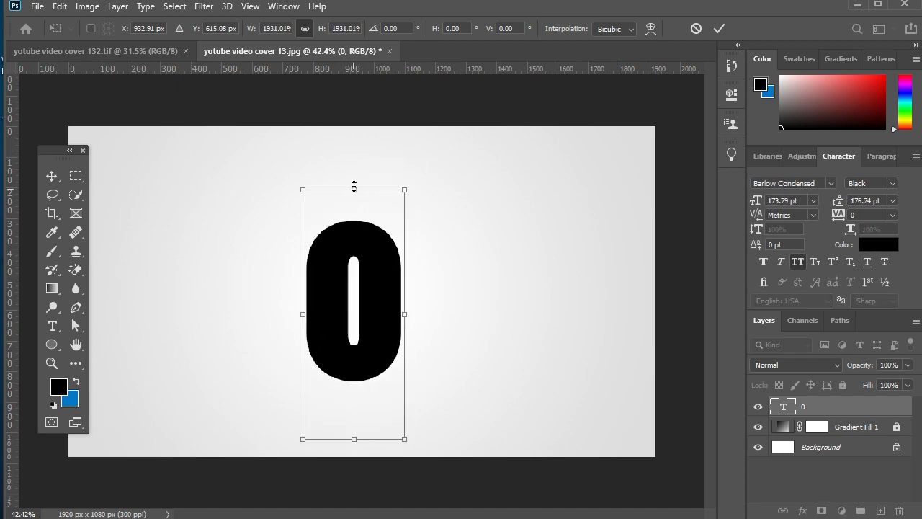
pyautogui.moveTo(354, 186); pyautogui.dragTo(362, 127)
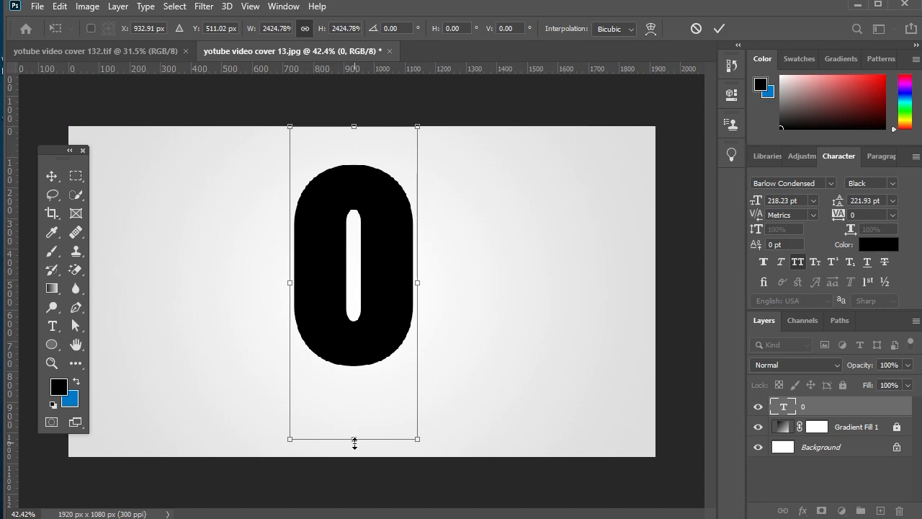
pyautogui.moveTo(354, 439); pyautogui.dragTo(354, 502)
pyautogui.press('Return')
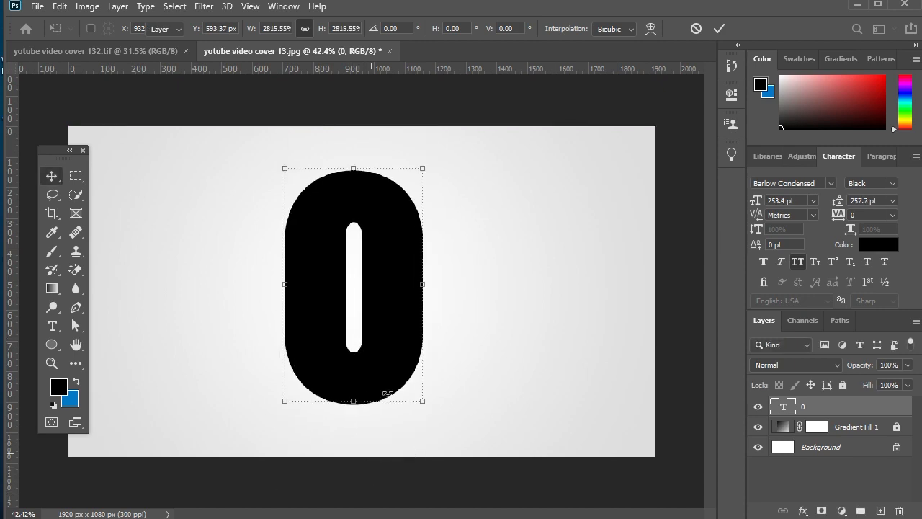
# Move the enlarged 0 to the middle of the canvas.
pyautogui.moveTo(387, 354); pyautogui.dragTo(416, 339)
pyautogui.press('Down')
pyautogui.press('Down')
pyautogui.press('Down')
pyautogui.press('Down')
pyautogui.press('Down')
pyautogui.press('Down')
pyautogui.press('Down')
pyautogui.press('Down')
pyautogui.press('Down')
pyautogui.press('Down')
pyautogui.press('Down')
pyautogui.press('Down')
pyautogui.press('Down')
pyautogui.press('Down')
pyautogui.press('Down')
pyautogui.press('Down')
pyautogui.press('Down')
pyautogui.press('Down')
pyautogui.press('Down')
pyautogui.press('Down')
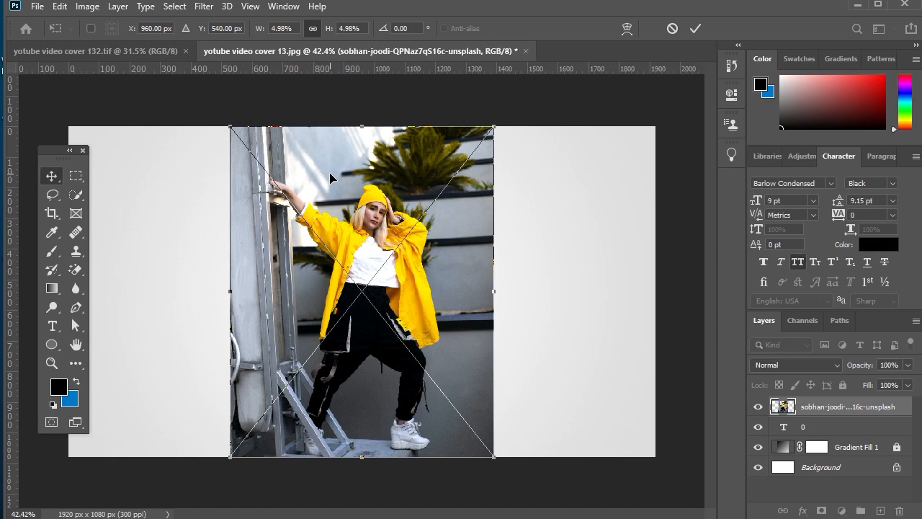
# Place the Unsplash photo of the woman in the yellow jacket and clip it to the 0 layer.
pyautogui.press('Return')
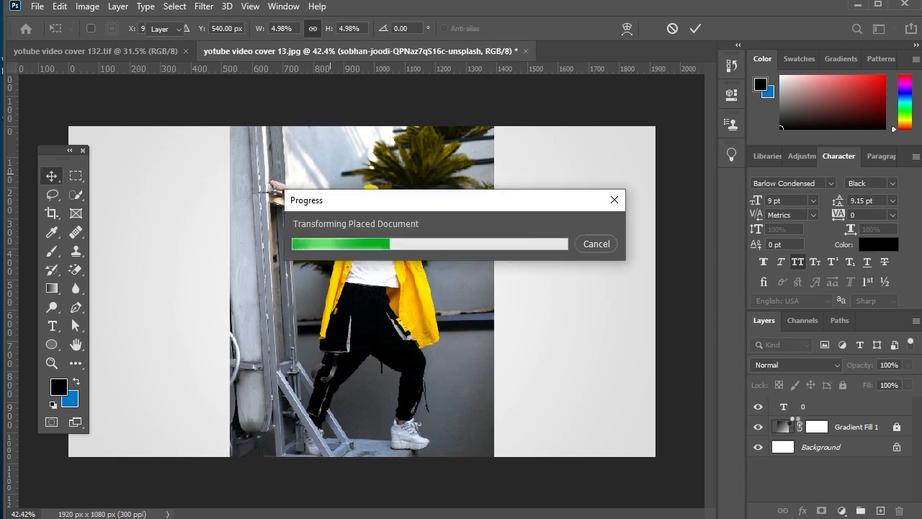
pyautogui.rightClick(835, 409)
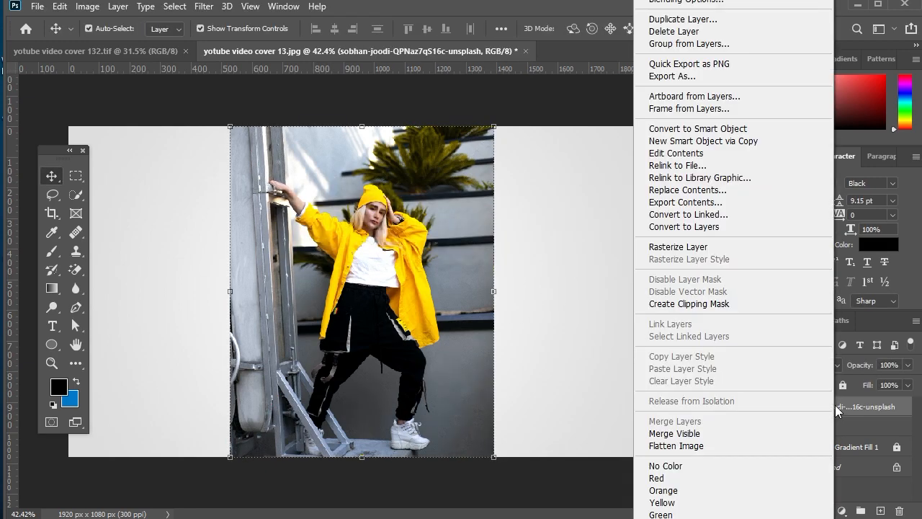
pyautogui.click(730, 311)
# Reposition the clipped photo over the 0 and scale it proportionally to 4.34%.
pyautogui.moveTo(418, 290); pyautogui.dragTo(423, 287)
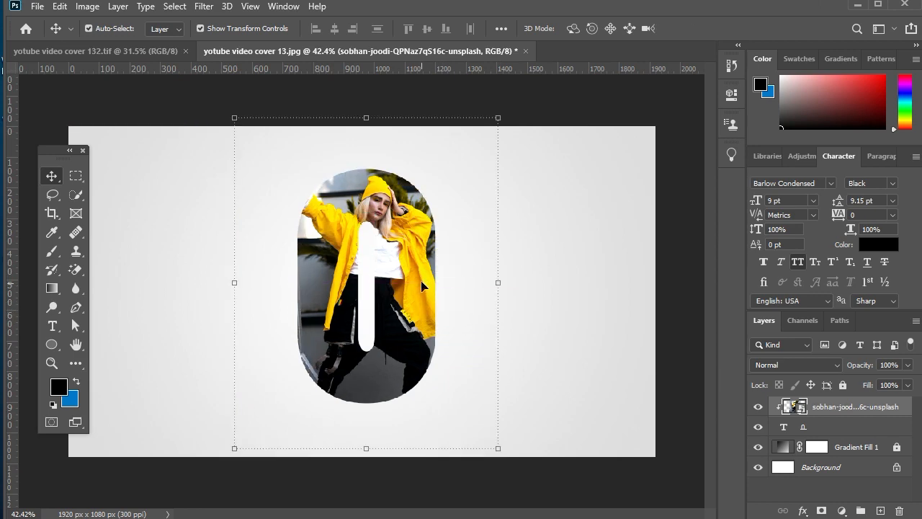
pyautogui.moveTo(365, 448); pyautogui.dragTo(377, 429)
pyautogui.hotkey('shift', 'Down')
pyautogui.hotkey('shift', 'Right')
pyautogui.hotkey('shift', 'Right')
pyautogui.hotkey('shift', 'Right')
pyautogui.hotkey('shift', 'Right')
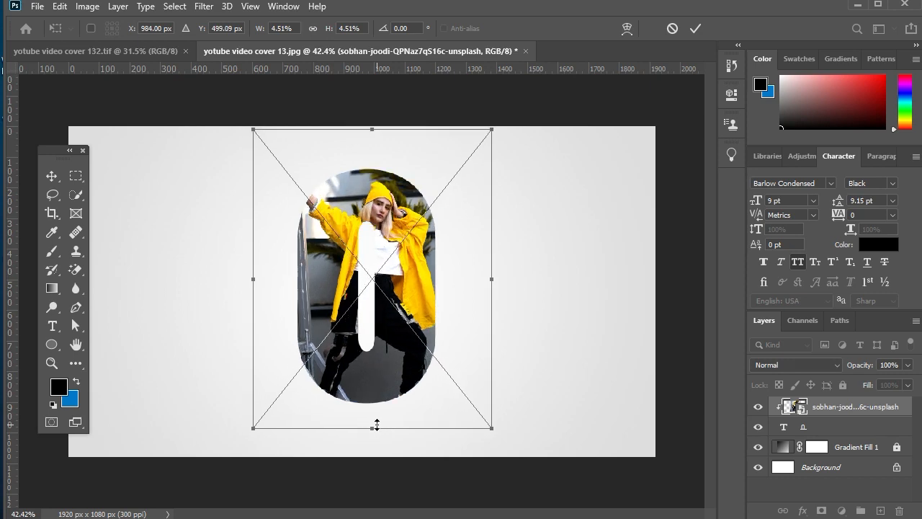
pyautogui.moveTo(498, 129); pyautogui.dragTo(491, 136)
pyautogui.press('Up')
pyautogui.press('Up')
pyautogui.press('Up')
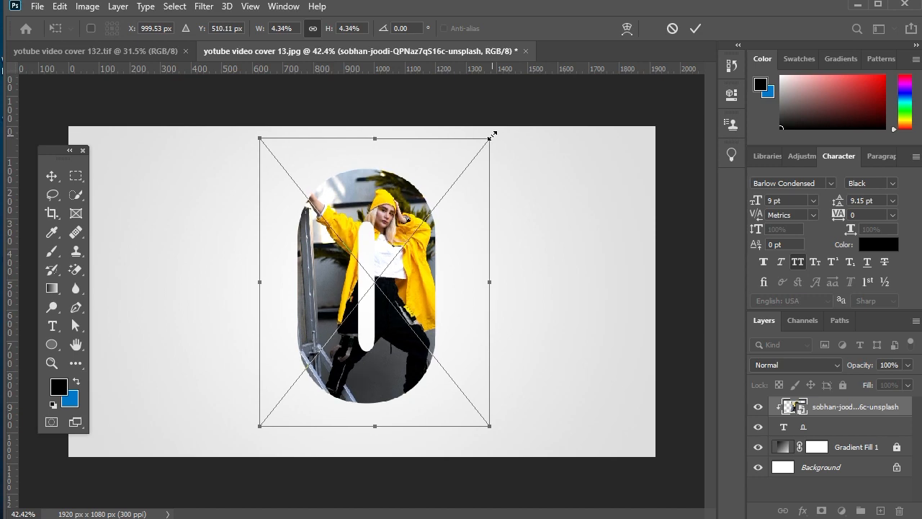
# Nudge the clipped photo right and down to about X 1049 px, Y 525 px and apply the transform.
pyautogui.press('Right')
pyautogui.press('Right')
pyautogui.press('Right')
pyautogui.press('Right')
pyautogui.press('Right')
pyautogui.press('Right')
pyautogui.press('Right')
pyautogui.press('Right')
pyautogui.press('Right')
pyautogui.press('Right')
pyautogui.press('Right')
pyautogui.press('Right')
pyautogui.press('Right')
pyautogui.press('Right')
pyautogui.press('Right')
pyautogui.press('Right')
pyautogui.press('Right')
pyautogui.press('Right')
pyautogui.press('Right')
pyautogui.press('Right')
pyautogui.press('Right')
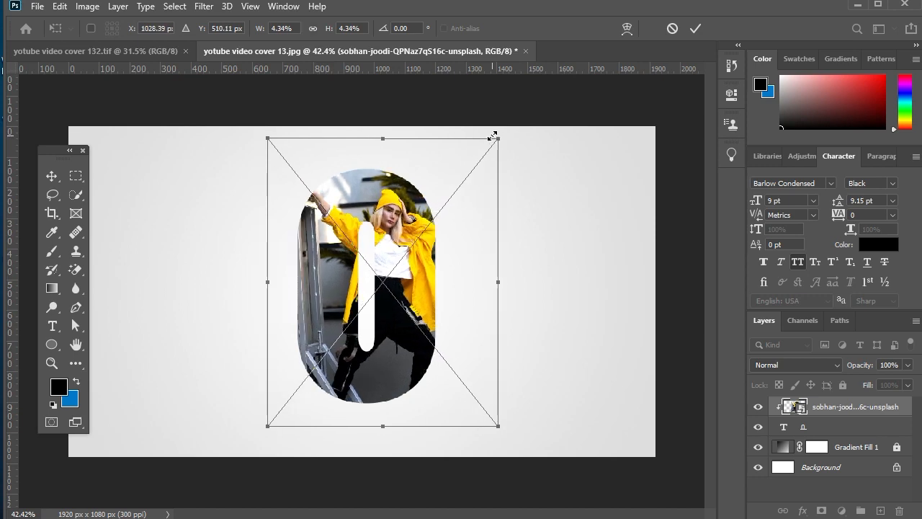
pyautogui.press('Right')
pyautogui.press('Right')
pyautogui.press('Right')
pyautogui.press('Right')
pyautogui.press('Right')
pyautogui.press('Right')
pyautogui.press('Right')
pyautogui.press('Right')
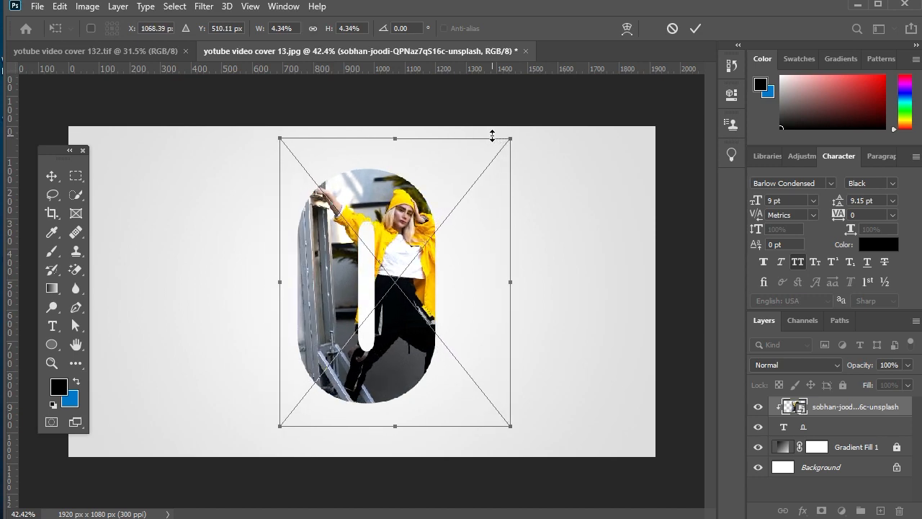
pyautogui.press('Left')
pyautogui.press('Left')
pyautogui.press('Left')
pyautogui.press('Left')
pyautogui.press('Down')
pyautogui.press('Down')
pyautogui.press('Down')
pyautogui.press('Down')
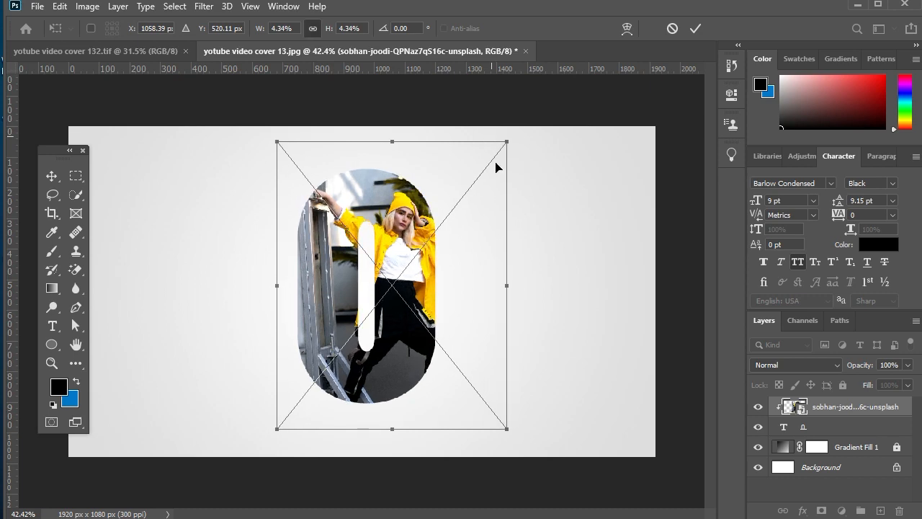
pyautogui.press('Left')
pyautogui.press('Down')
pyautogui.press('Left')
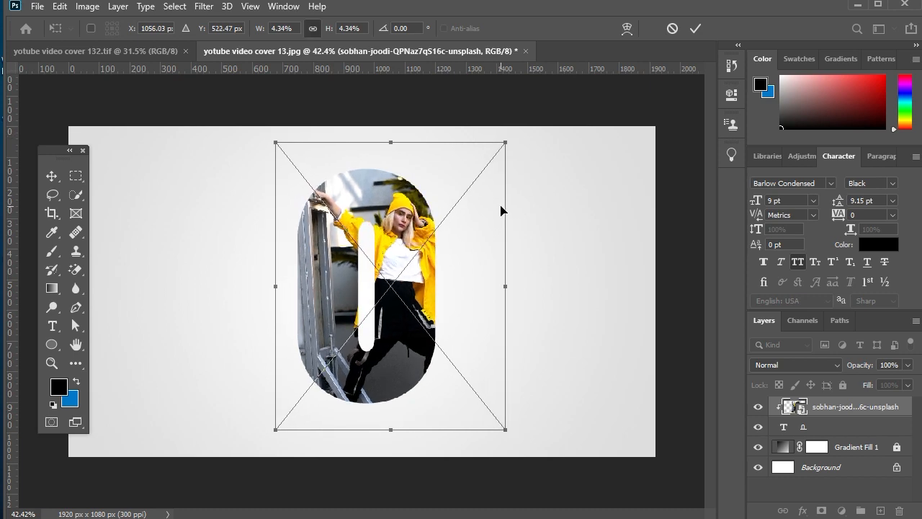
pyautogui.press('Down')
pyautogui.press('Left')
pyautogui.press('Left')
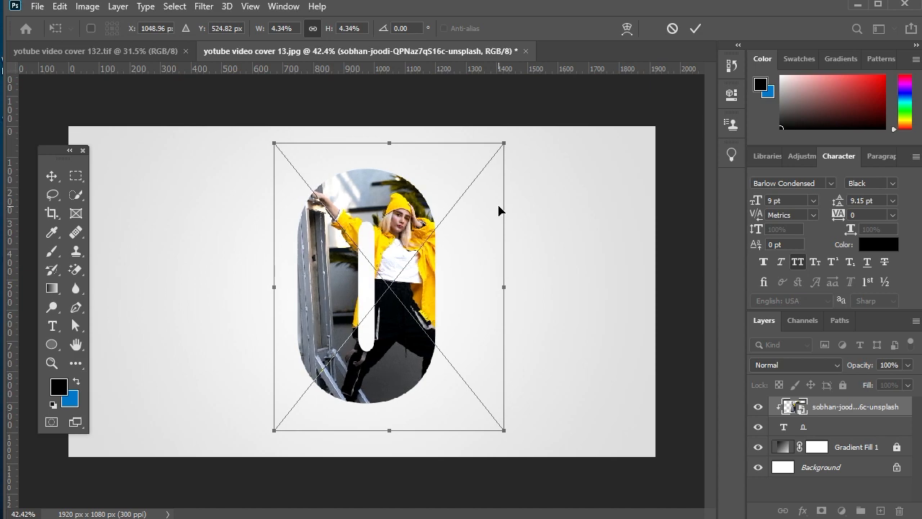
pyautogui.press('Return')
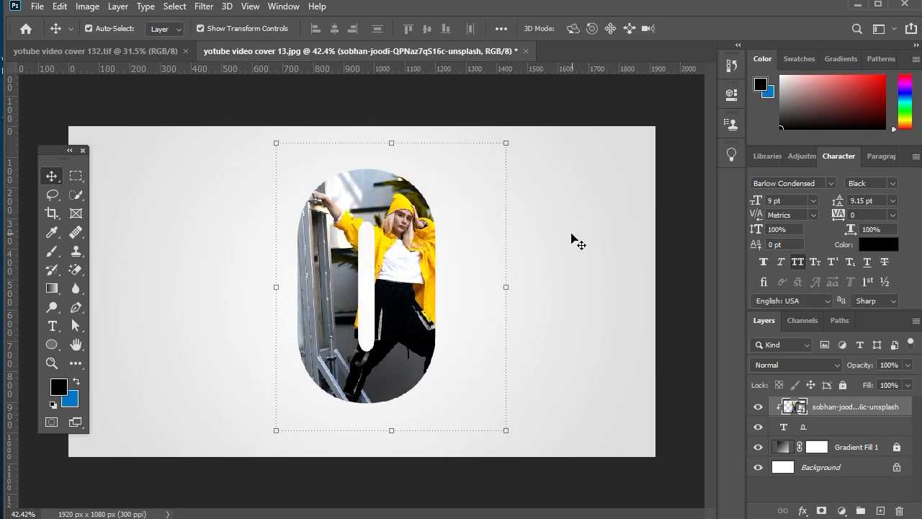
# Duplicate the clipped photo layer and select the woman on the copy as the subject.
pyautogui.hotkey('ctrl', 'j')
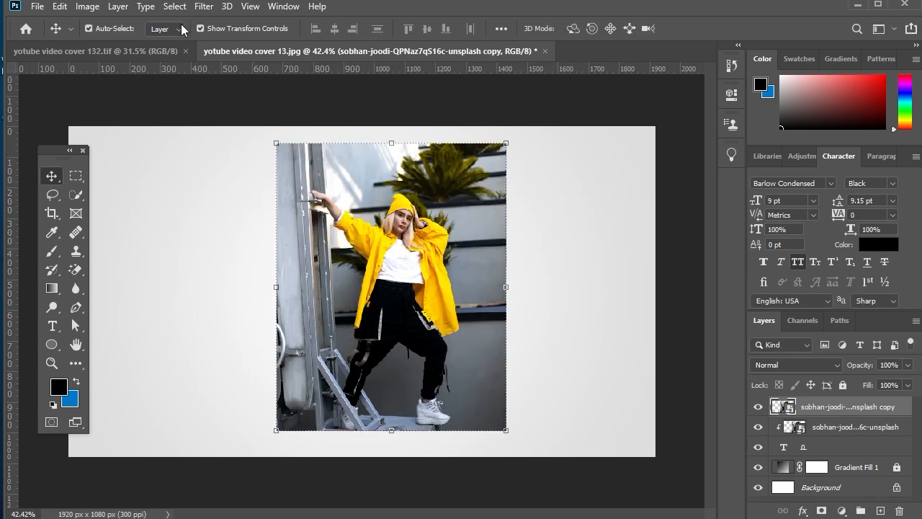
pyautogui.click(183, 5)
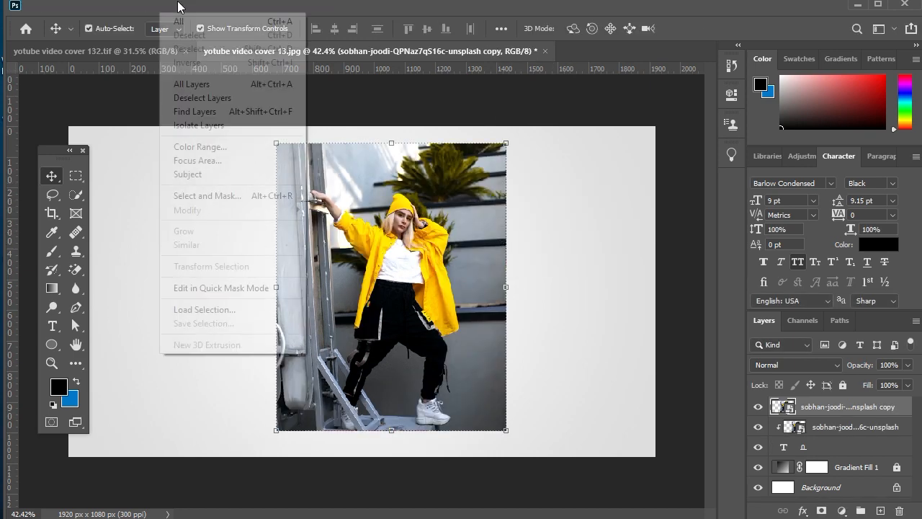
pyautogui.click(195, 174)
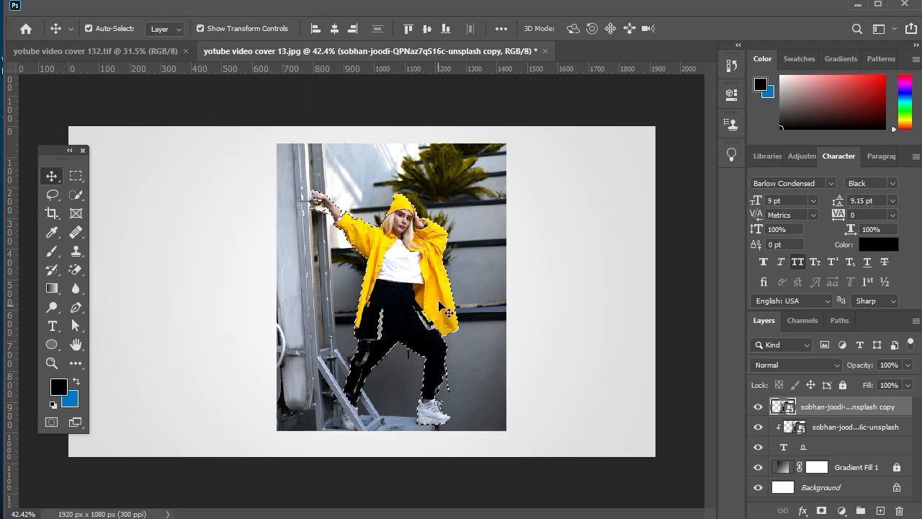
# Refine the selection around the hanging trouser strap with the Lasso, subtracting the background gap and adding the strap's missing edges.
pyautogui.scroll(2, 471, 301)
pyautogui.scroll(2, 472, 301)
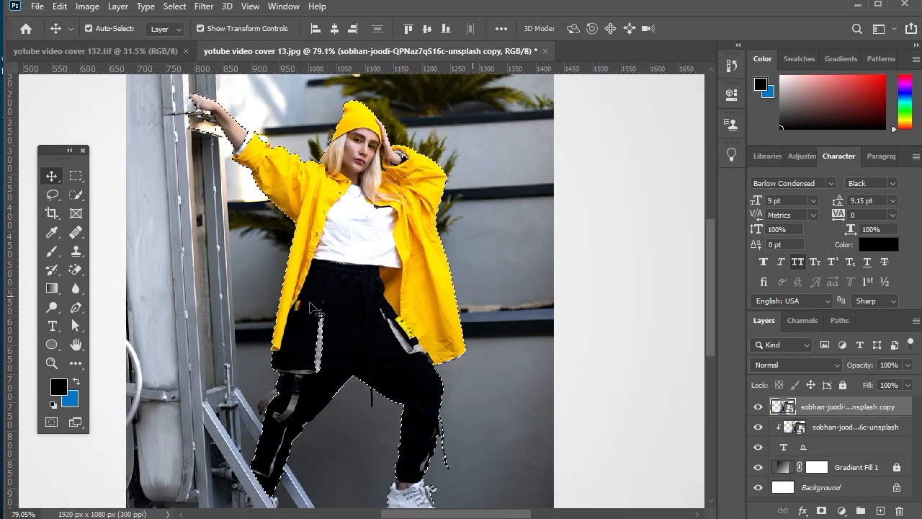
pyautogui.click(56, 196)
pyautogui.scroll(5, 424, 421)
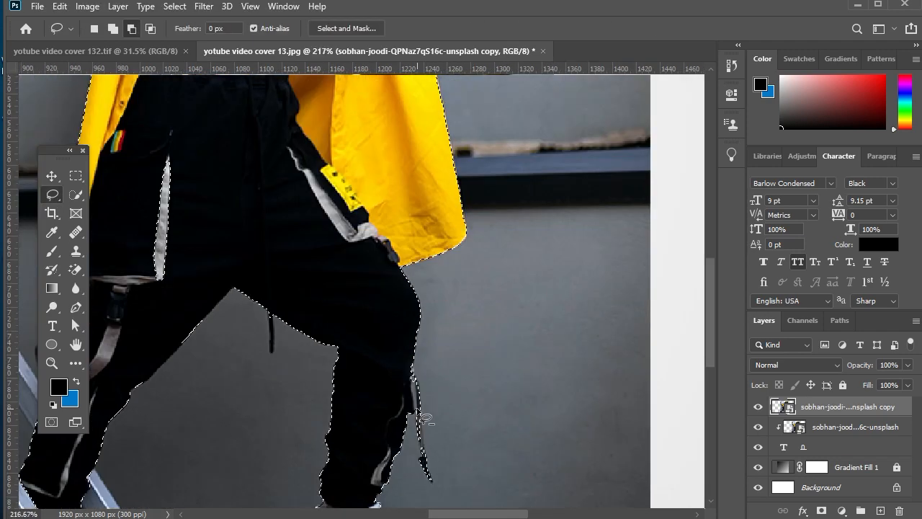
pyautogui.scroll(3, 427, 421)
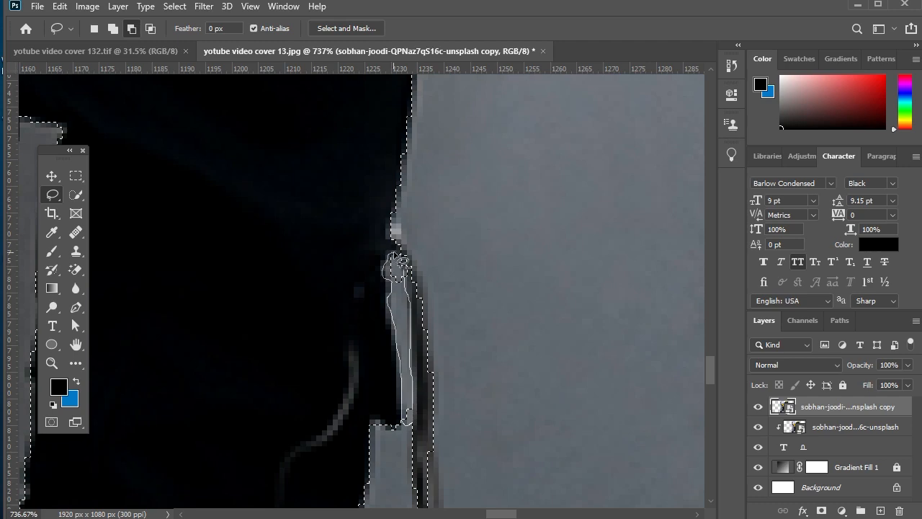
pyautogui.moveTo(399, 260); pyautogui.dragTo(401, 259)
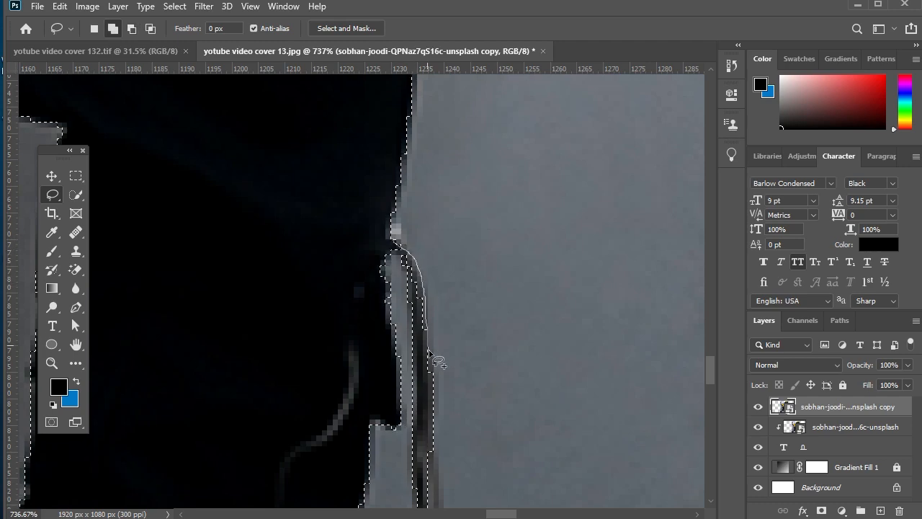
pyautogui.moveTo(389, 253); pyautogui.dragTo(390, 252)
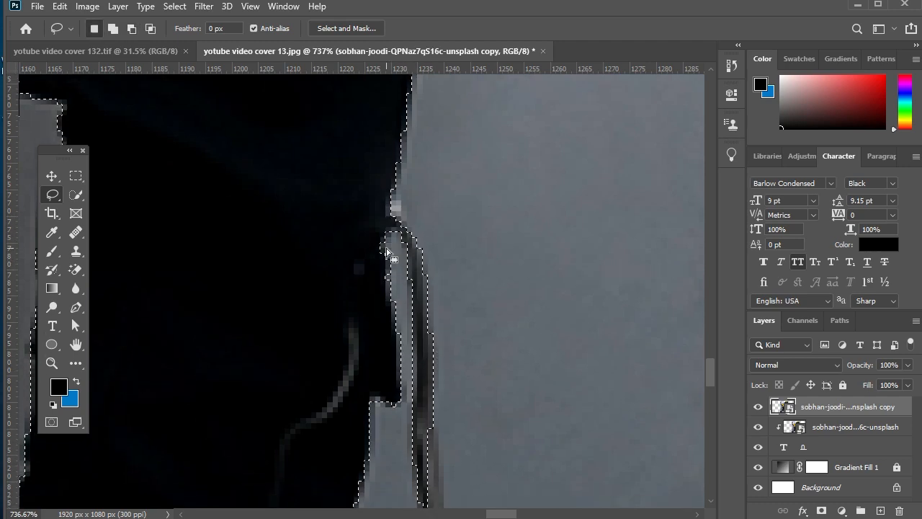
pyautogui.scroll(-5, 391, 247)
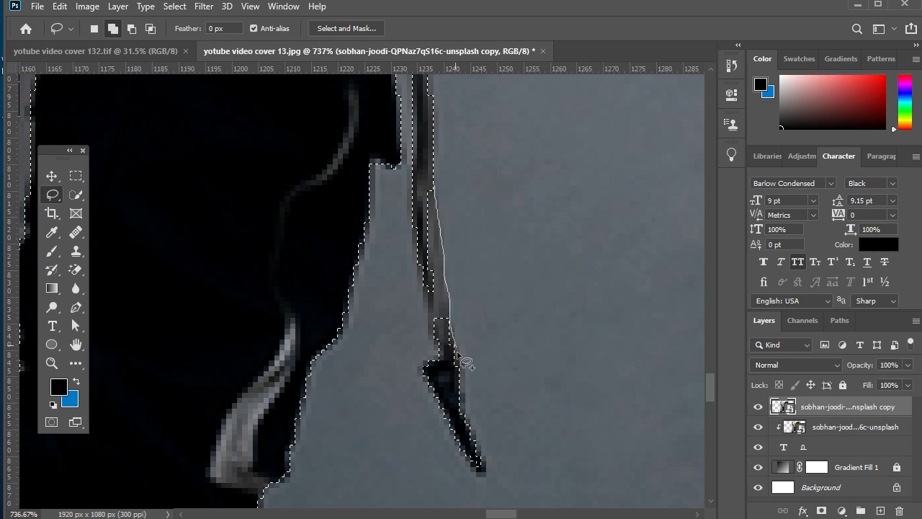
pyautogui.moveTo(426, 261); pyautogui.dragTo(430, 184)
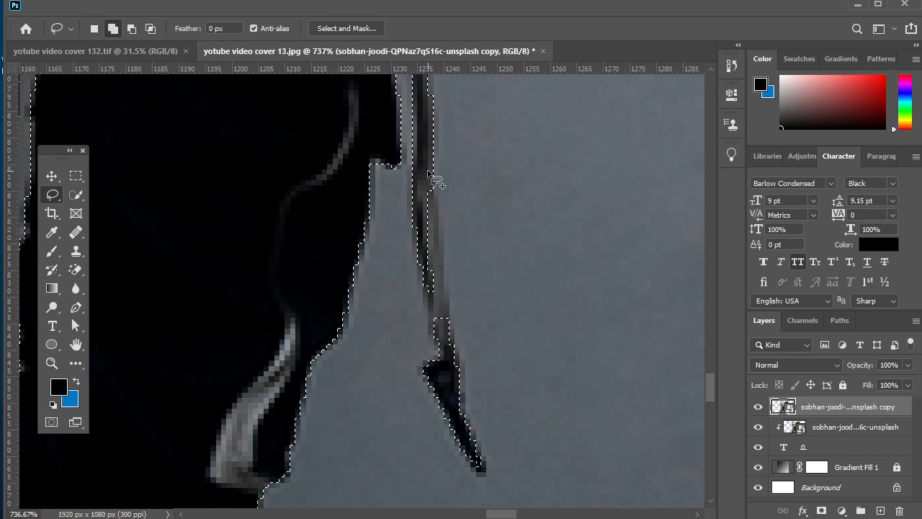
# Subtract the background inside the shoelace loop and between the loose lace and the shoe from the selection.
pyautogui.keyDown('alt'); pyautogui.scroll(-1, 392, 172); pyautogui.keyUp('alt')
pyautogui.scroll(-2, 382, 173)
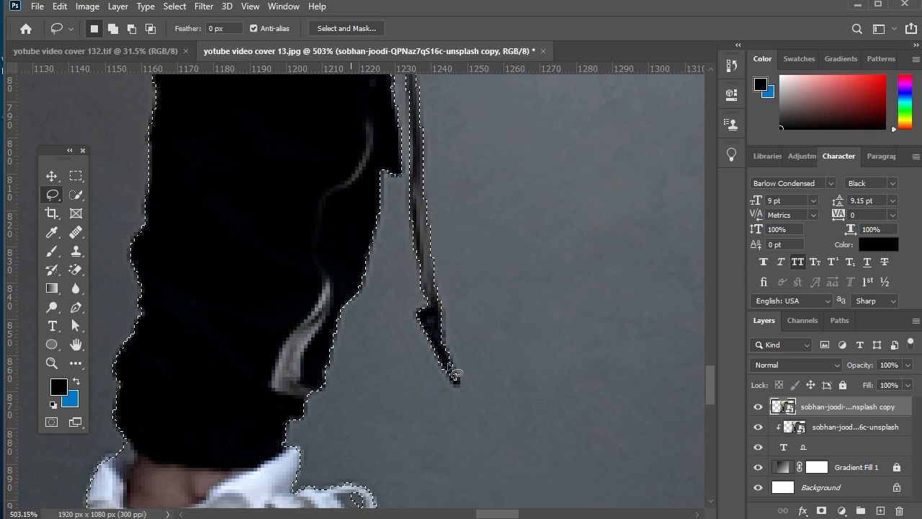
pyautogui.scroll(-5, 367, 159)
pyautogui.keyDown('alt'); pyautogui.scroll(5, 361, 148); pyautogui.keyUp('alt')
pyautogui.keyDown('alt'); pyautogui.scroll(1, 358, 146); pyautogui.keyUp('alt')
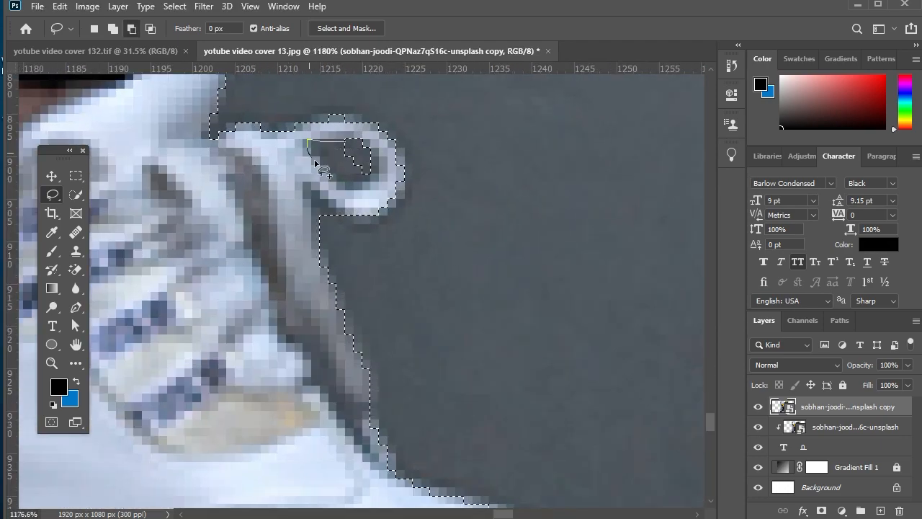
pyautogui.moveTo(377, 167)
pyautogui.mouseDown()
pyautogui.moveTo(345, 140)
pyautogui.moveTo(367, 148)
pyautogui.mouseUp()
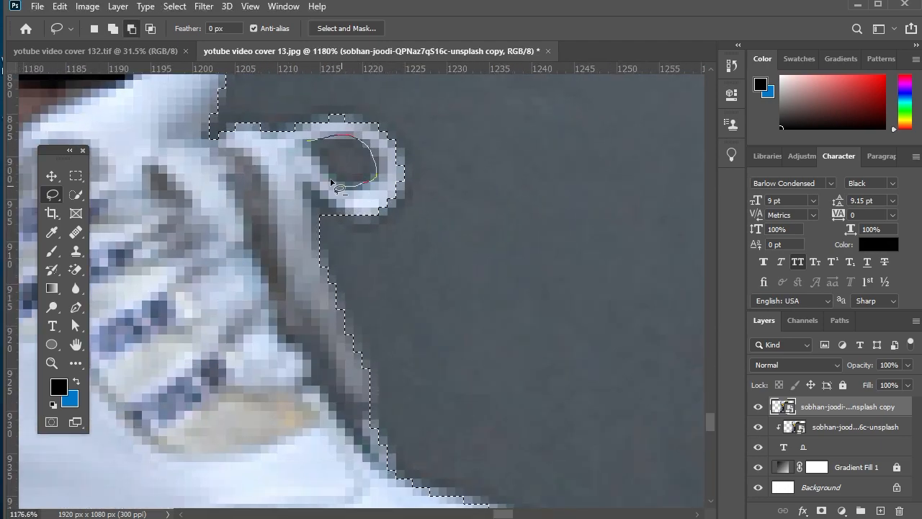
pyautogui.moveTo(337, 186); pyautogui.dragTo(309, 148)
pyautogui.keyDown('alt'); pyautogui.scroll(-1, 362, 240); pyautogui.keyUp('alt')
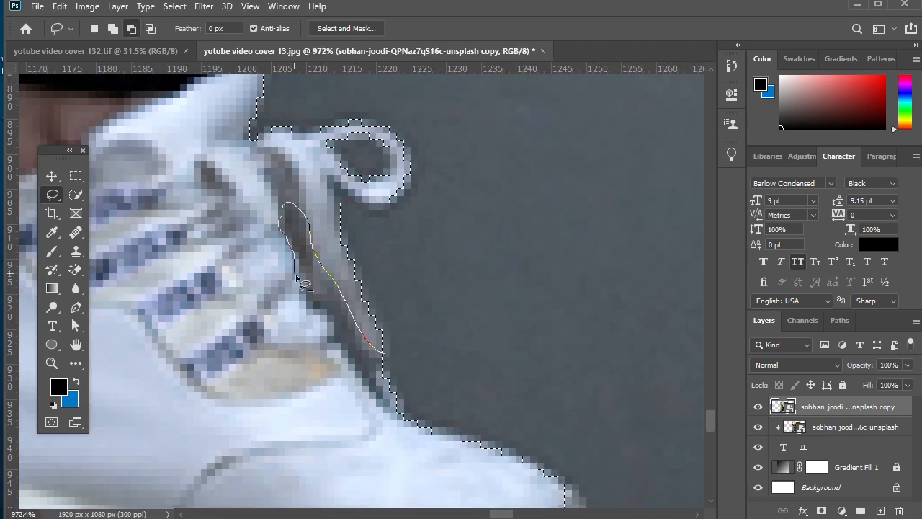
pyautogui.moveTo(398, 418); pyautogui.dragTo(399, 419)
# Trim the dark strip beneath the shoe's sole from the selection and correct the outline at its heel.
pyautogui.keyDown('alt'); pyautogui.scroll(-4, 566, 336); pyautogui.keyUp('alt')
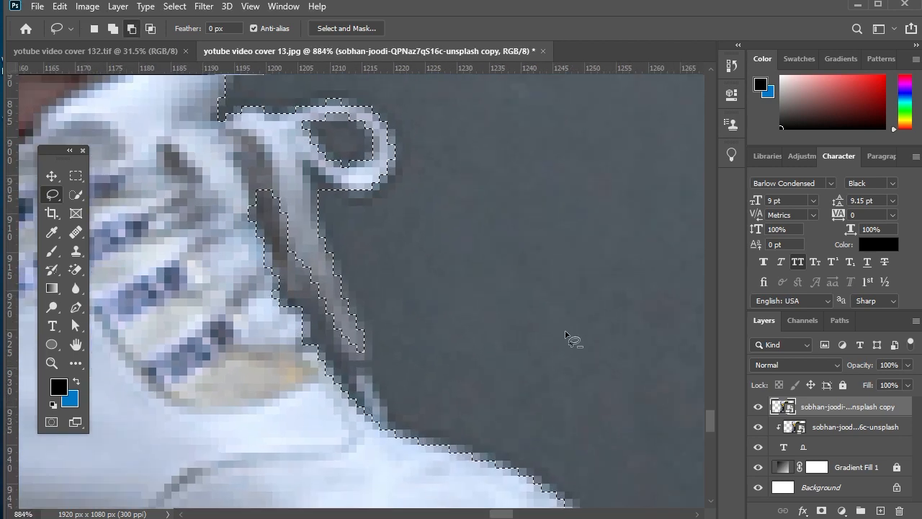
pyautogui.scroll(-5, 470, 481)
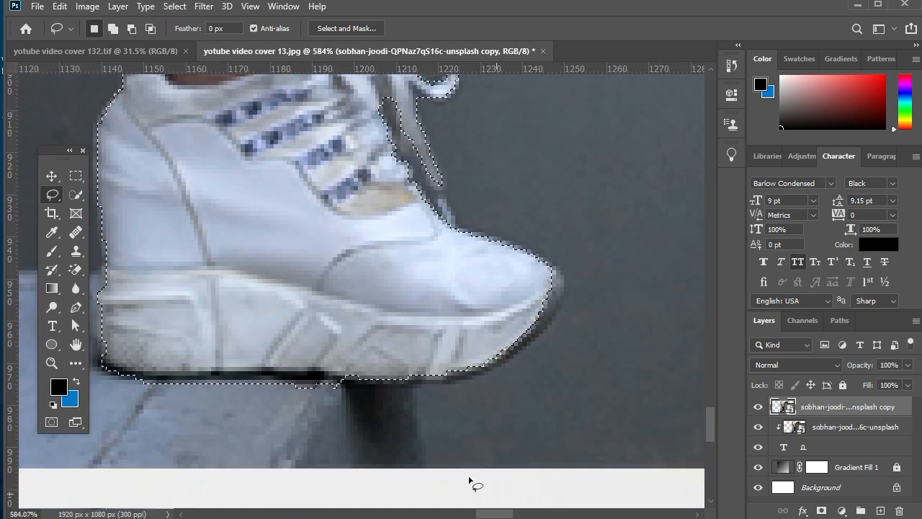
pyautogui.hscroll(-3, 470, 496)
pyautogui.moveTo(211, 295)
pyautogui.mouseDown()
pyautogui.moveTo(277, 344)
pyautogui.moveTo(214, 357)
pyautogui.mouseUp()
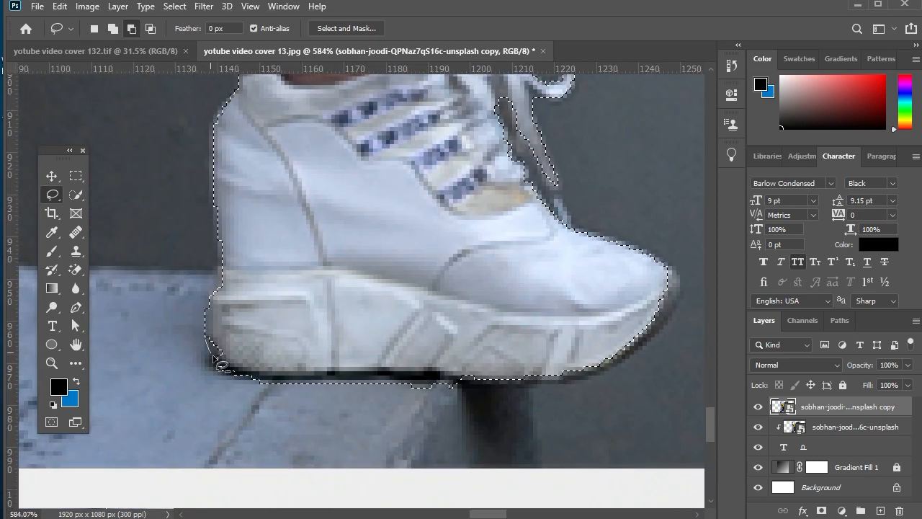
pyautogui.moveTo(471, 402); pyautogui.dragTo(190, 339)
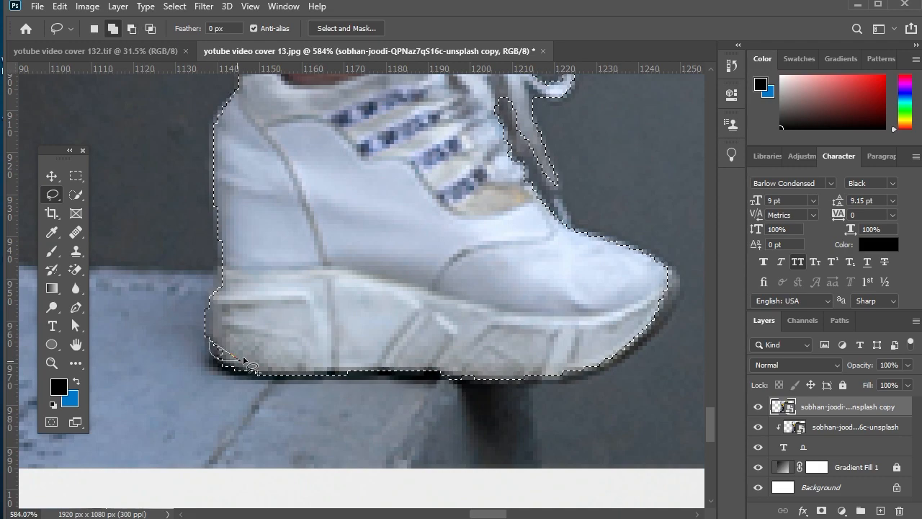
# Add a layer mask to the photo copy from the refined selection of the woman.
pyautogui.keyDown('alt'); pyautogui.scroll(-1, 333, 309); pyautogui.keyUp('alt')
pyautogui.keyDown('alt'); pyautogui.scroll(-10, 333, 307); pyautogui.keyUp('alt')
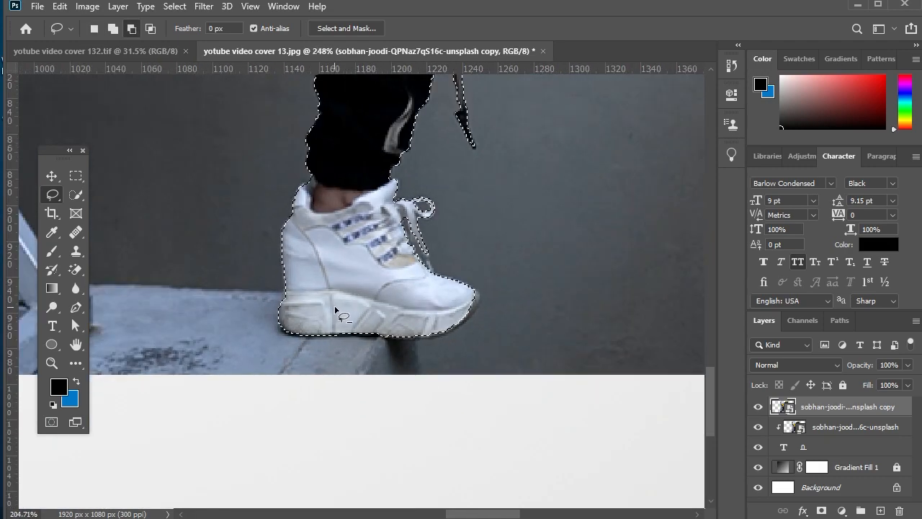
pyautogui.moveTo(710, 390); pyautogui.dragTo(724, 240)
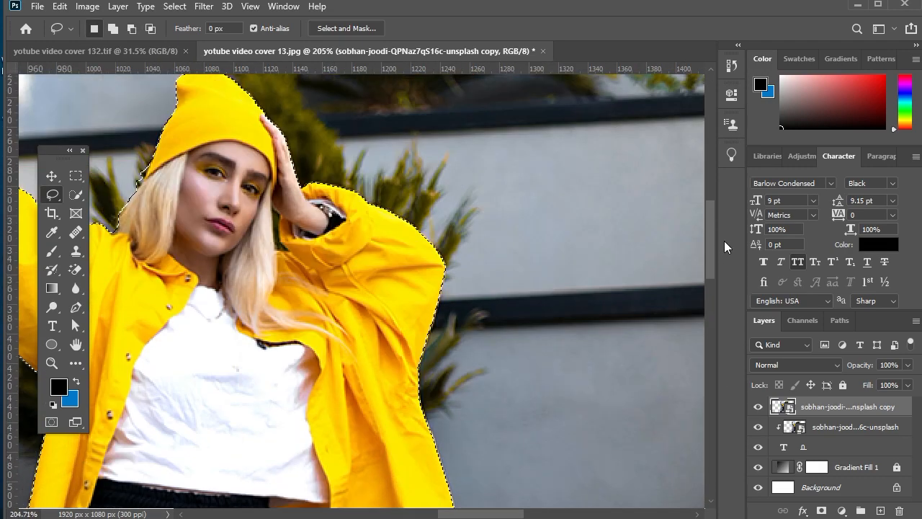
pyautogui.click(822, 510)
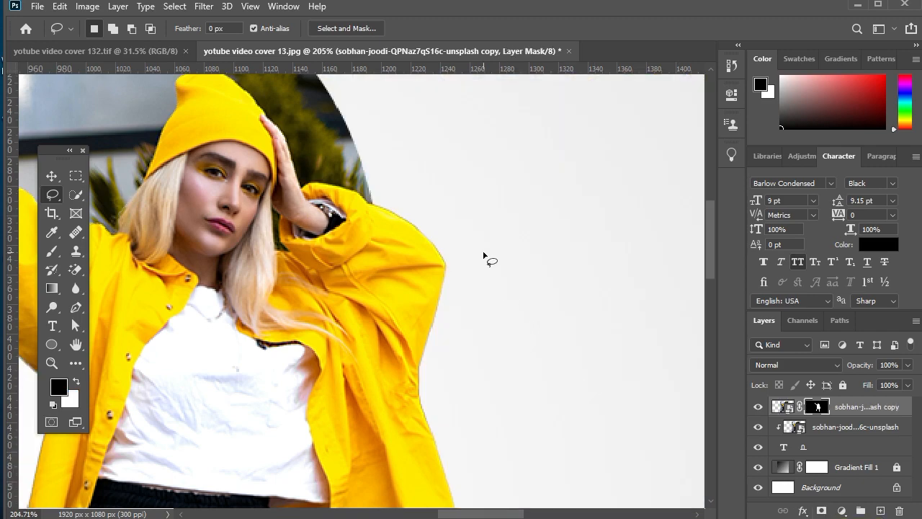
# Brush black on the mask to hide the foot tip sticking out below the 0, keeping black as the foreground colour.
pyautogui.scroll(-4, 486, 260)
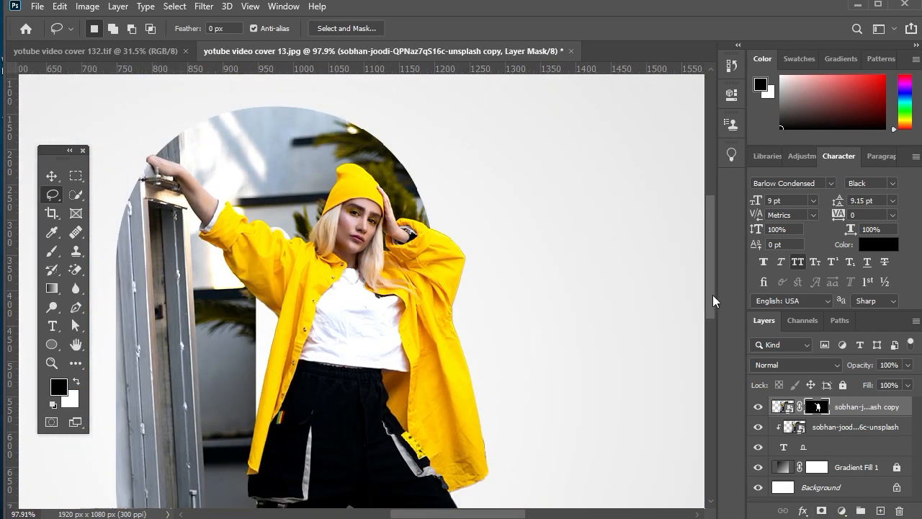
pyautogui.moveTo(713, 301); pyautogui.dragTo(717, 359)
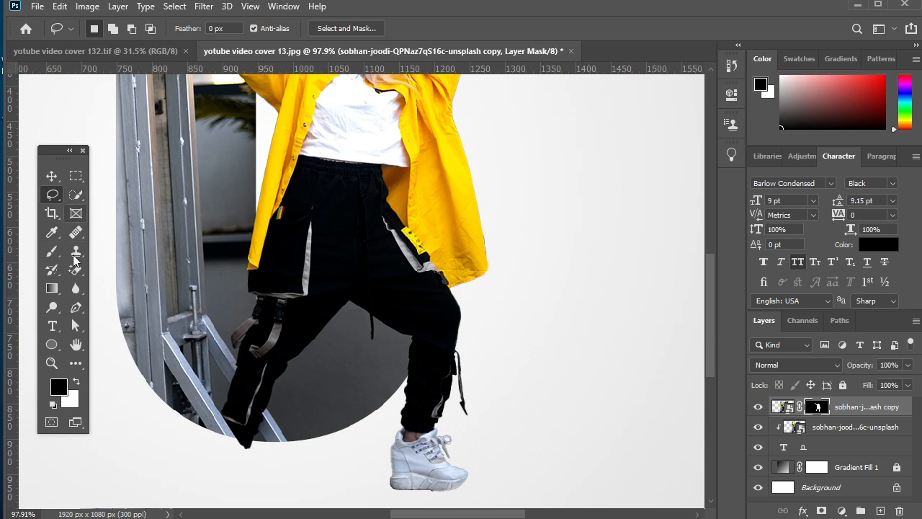
pyautogui.click(52, 251)
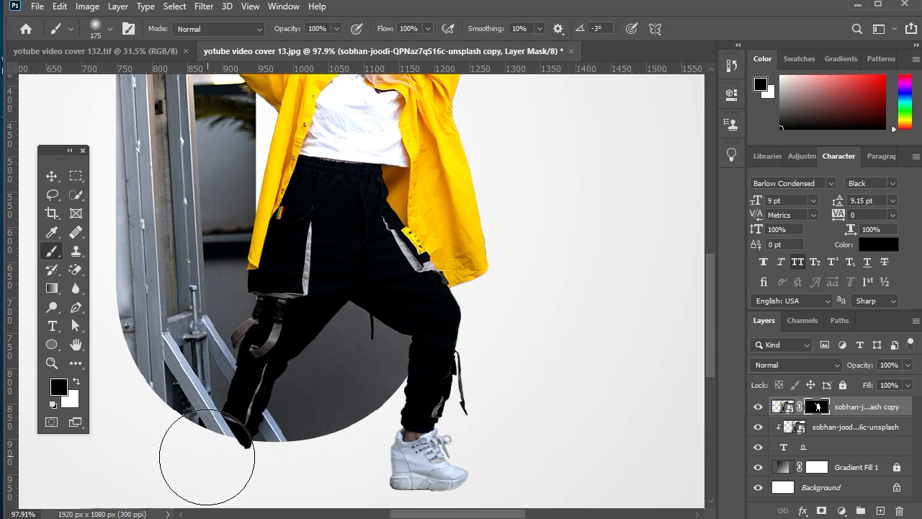
pyautogui.moveTo(207, 457)
pyautogui.mouseDown()
pyautogui.moveTo(288, 464)
pyautogui.moveTo(196, 452)
pyautogui.mouseUp()
pyautogui.click(59, 387)
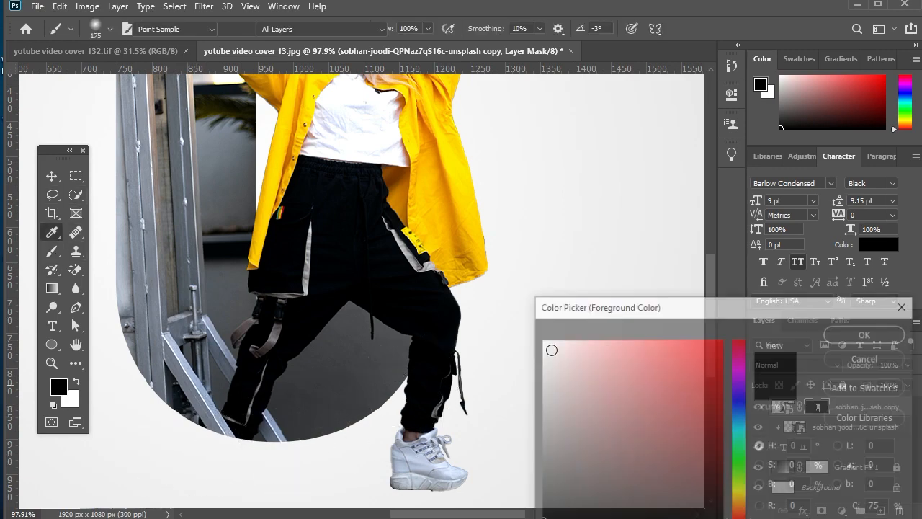
pyautogui.click(850, 339)
# Reduce the brush to 5 px and mask out the dark fringe along the white shoe's heel and sole.
pyautogui.scroll(-1, 627, 359)
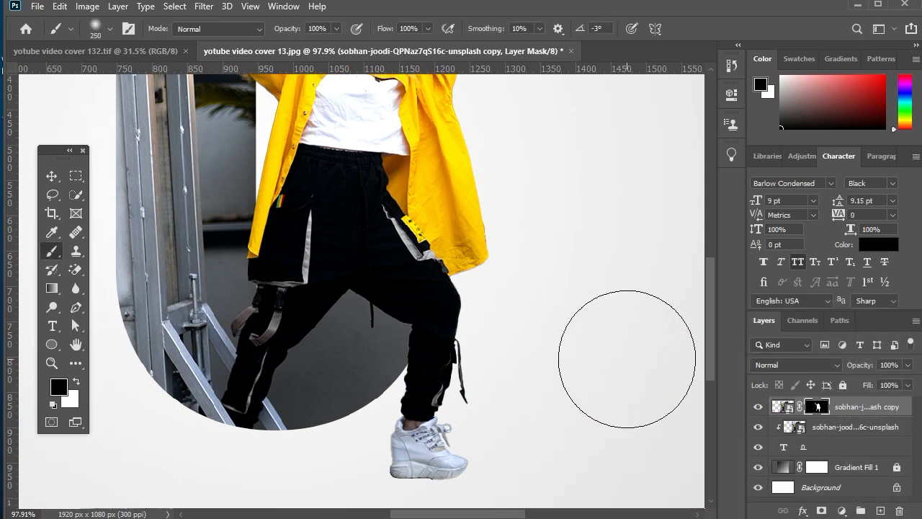
pyautogui.press('[')
pyautogui.press('[')
pyautogui.press('[')
pyautogui.press('[')
pyautogui.press('[')
pyautogui.press('[')
pyautogui.press('[')
pyautogui.press('[')
pyautogui.press('[')
pyautogui.press('[')
pyautogui.press('[')
pyautogui.scroll(5, 433, 495)
pyautogui.scroll(2, 267, 430)
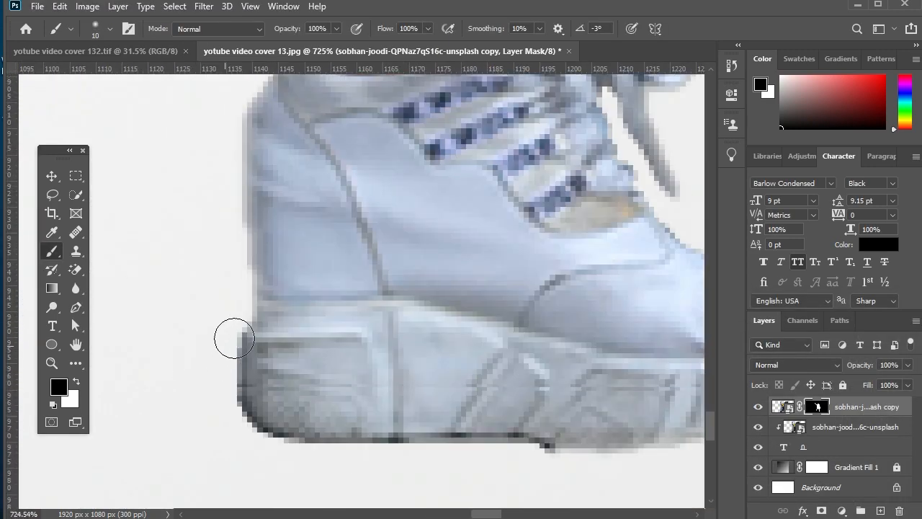
pyautogui.rightClick(227, 330)
pyautogui.moveTo(295, 386); pyautogui.dragTo(360, 386)
pyautogui.click(171, 285)
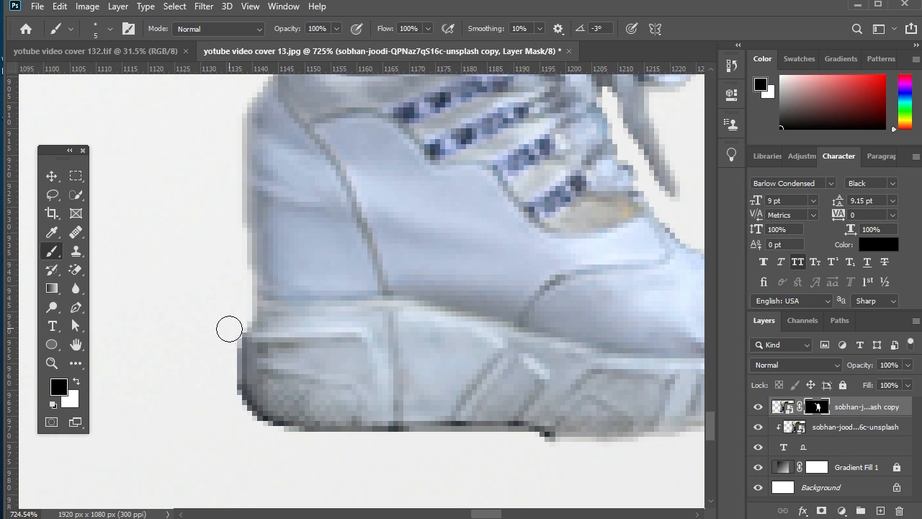
pyautogui.moveTo(229, 329)
pyautogui.mouseDown()
pyautogui.moveTo(227, 416)
pyautogui.moveTo(227, 399)
pyautogui.moveTo(274, 444)
pyautogui.moveTo(230, 396)
pyautogui.moveTo(245, 423)
pyautogui.moveTo(311, 449)
pyautogui.moveTo(426, 445)
pyautogui.moveTo(280, 435)
pyautogui.moveTo(547, 444)
pyautogui.moveTo(325, 449)
pyautogui.mouseUp()
pyautogui.scroll(-3, 446, 403)
pyautogui.scroll(4, 589, 319)
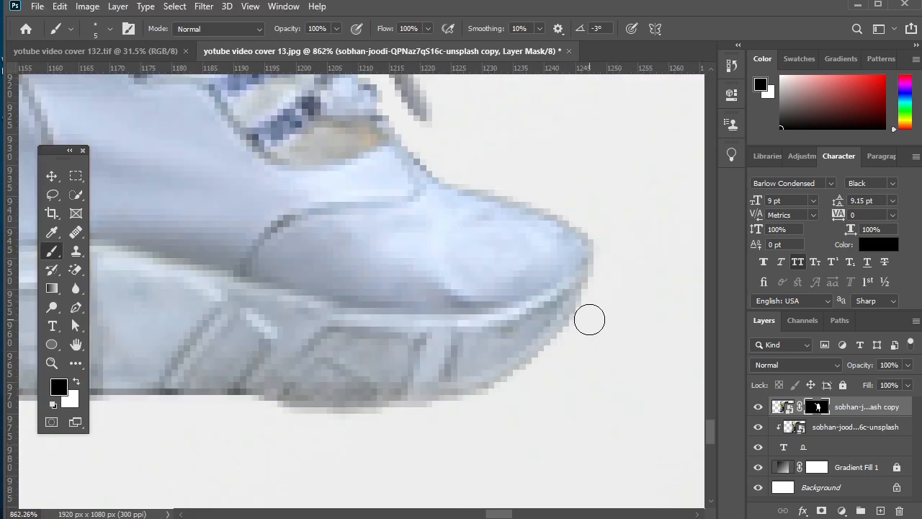
# Mask out the dark fringe around the white shoe's toe, sole and loose lace, reducing the brush to 1 px for the lace.
pyautogui.moveTo(589, 319)
pyautogui.mouseDown()
pyautogui.moveTo(548, 360)
pyautogui.moveTo(464, 406)
pyautogui.moveTo(290, 413)
pyautogui.mouseUp()
pyautogui.scroll(-2, 605, 410)
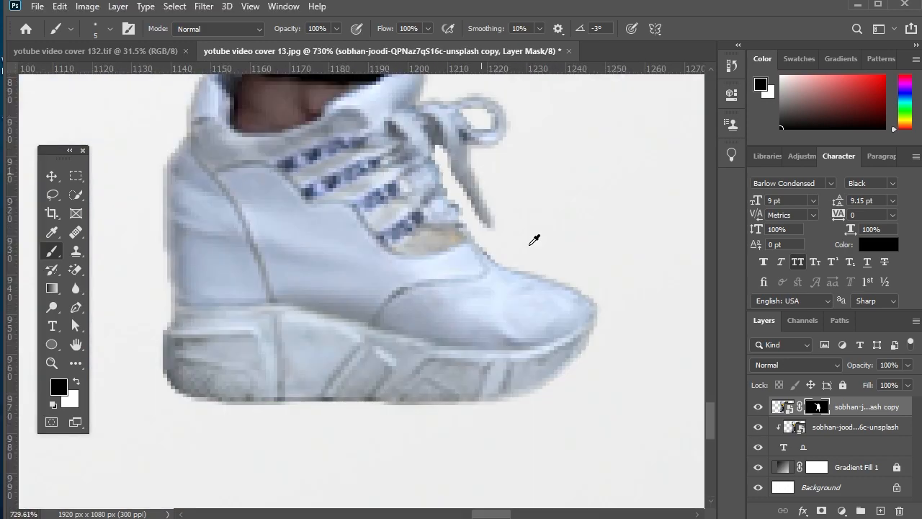
pyautogui.scroll(2, 534, 240)
pyautogui.moveTo(533, 310); pyautogui.dragTo(660, 366)
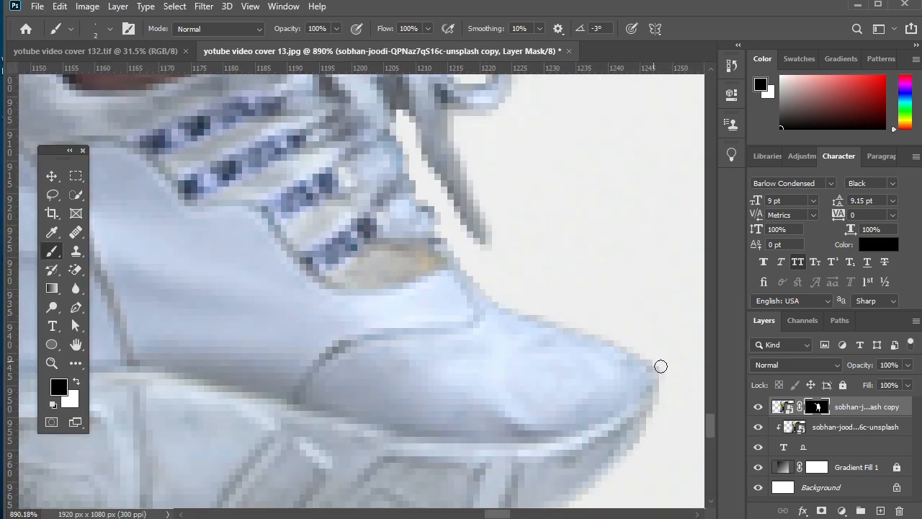
pyautogui.moveTo(442, 235)
pyautogui.mouseDown()
pyautogui.moveTo(405, 158)
pyautogui.moveTo(411, 127)
pyautogui.moveTo(434, 169)
pyautogui.moveTo(512, 189)
pyautogui.mouseUp()
pyautogui.scroll(3, 490, 190)
pyautogui.moveTo(454, 179); pyautogui.dragTo(456, 183)
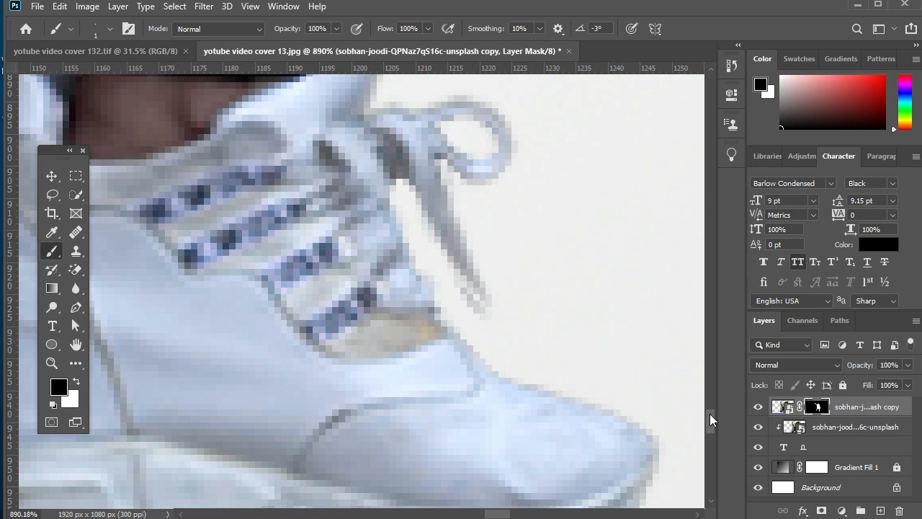
# Mask out the dark fringe along the yellow coat's shoulder and sleeve outside the 0 with a 6 px brush.
pyautogui.moveTo(710, 421); pyautogui.dragTo(710, 209)
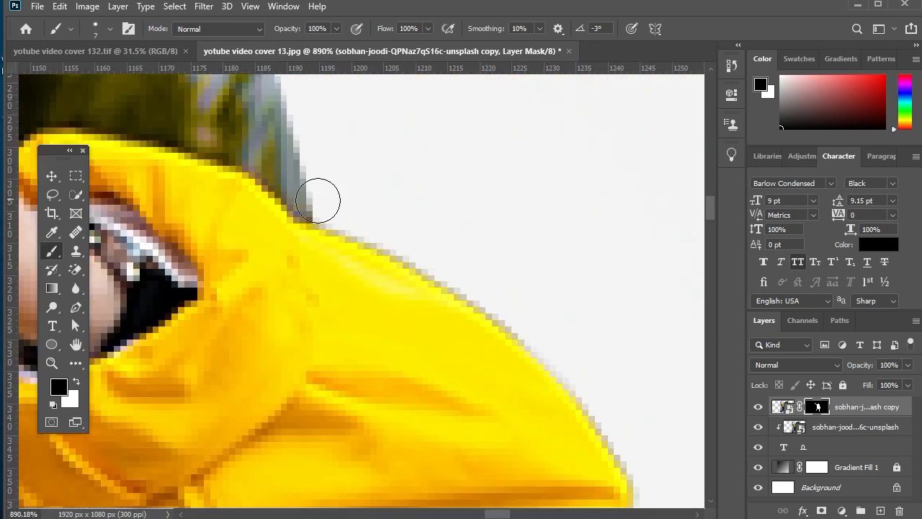
pyautogui.scroll(-2, 436, 195)
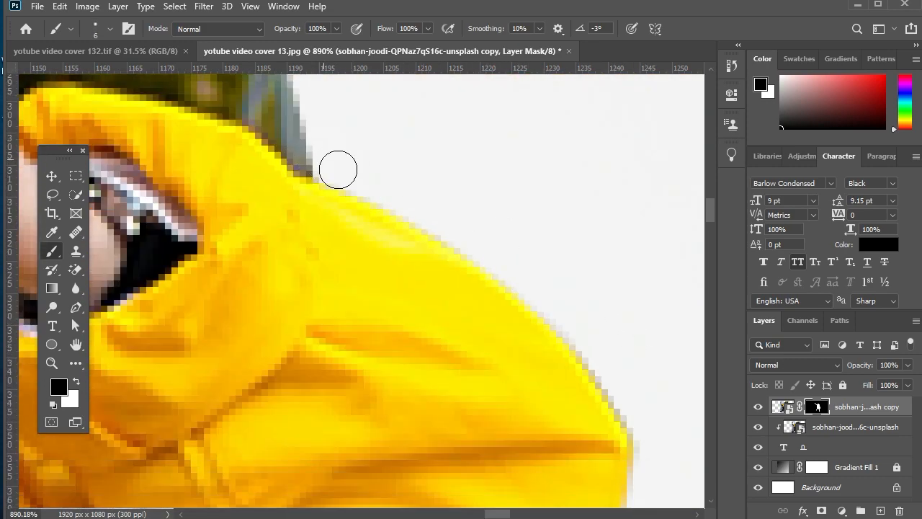
pyautogui.scroll(-3, 584, 304)
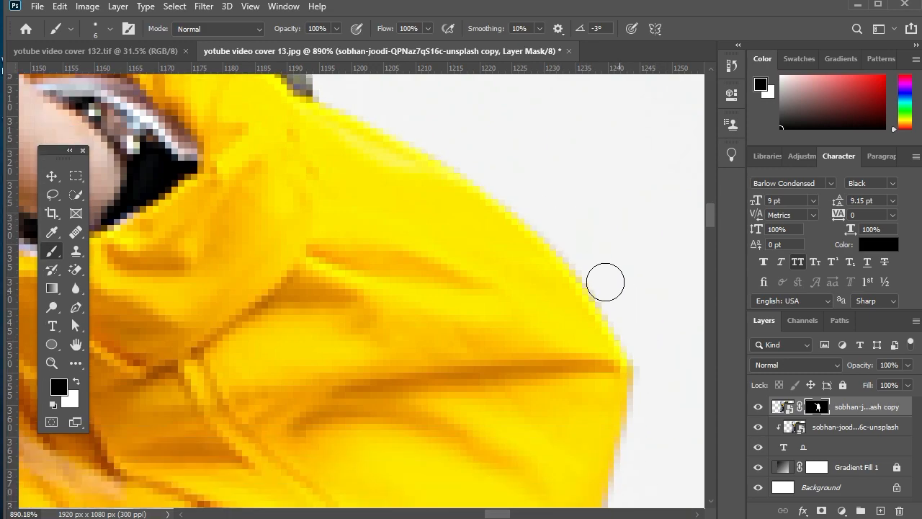
pyautogui.scroll(-15, 605, 281)
pyautogui.scroll(6, 675, 180)
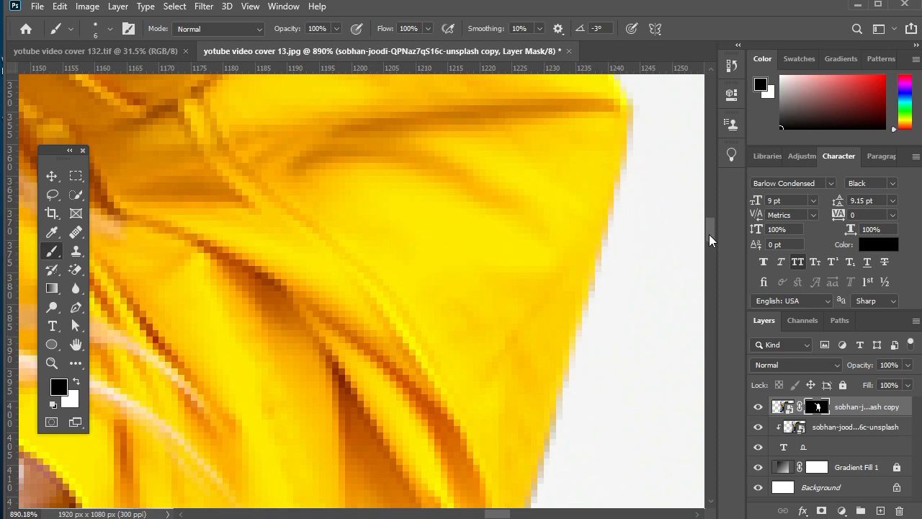
pyautogui.scroll(-3, 709, 240)
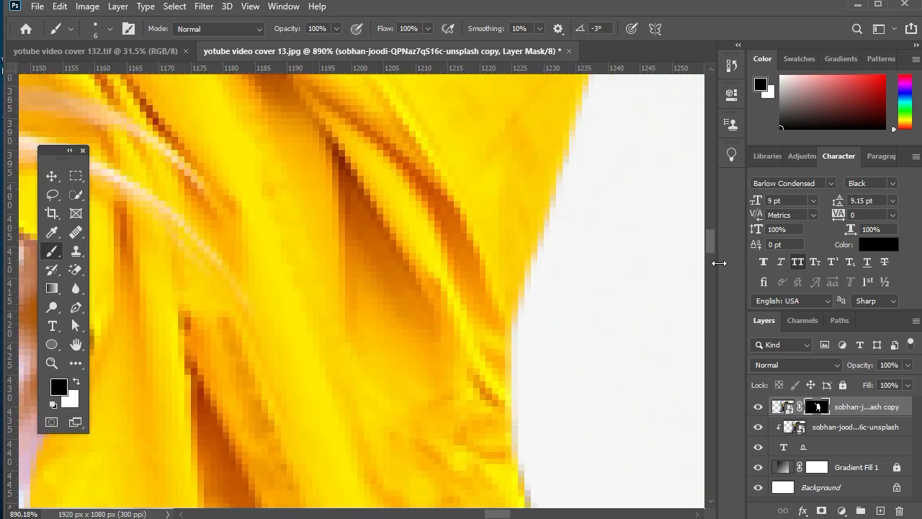
pyautogui.scroll(-3, 583, 181)
# Mask out the remaining fringe along the yellow coat's outer edge from below the sleeve to the hem.
pyautogui.moveTo(563, 257); pyautogui.dragTo(641, 478)
pyautogui.moveTo(710, 255); pyautogui.dragTo(712, 276)
pyautogui.moveTo(505, 514); pyautogui.dragTo(508, 513)
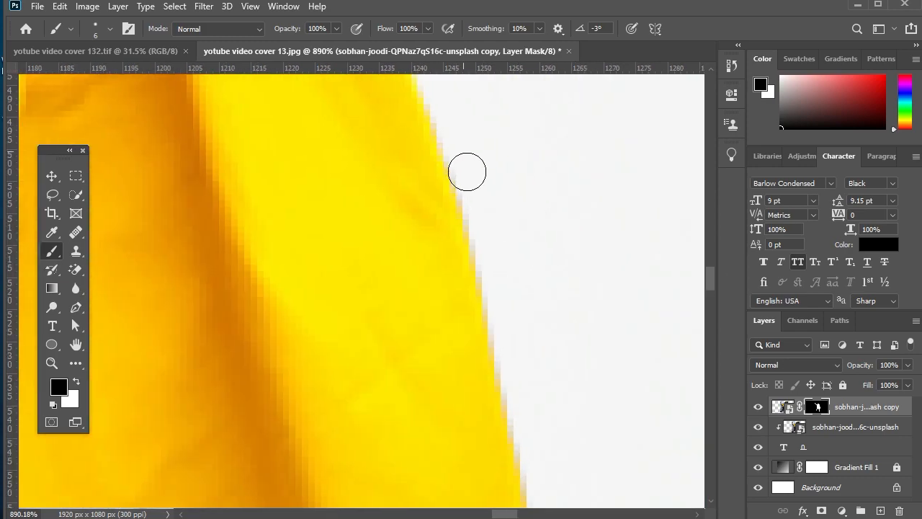
pyautogui.moveTo(711, 274); pyautogui.dragTo(715, 288)
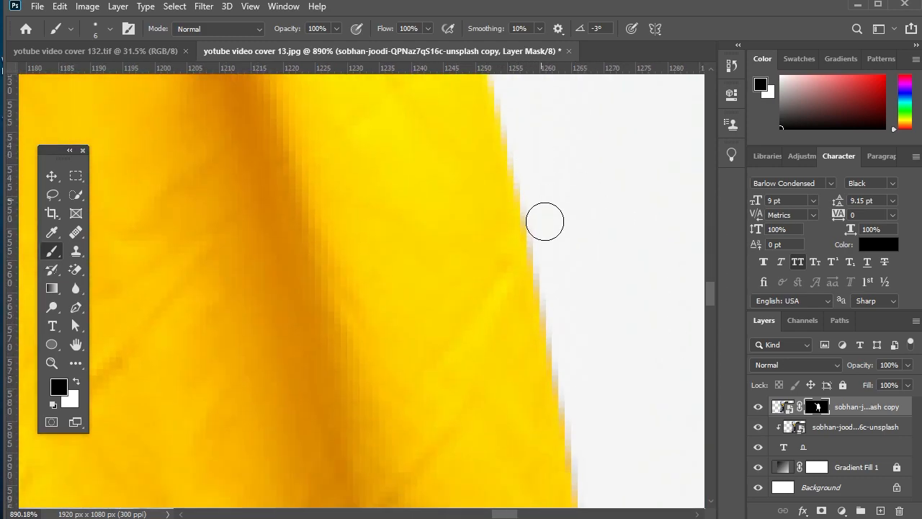
pyautogui.moveTo(543, 221); pyautogui.dragTo(574, 358)
pyautogui.moveTo(709, 293); pyautogui.dragTo(709, 307)
pyautogui.moveTo(569, 114); pyautogui.dragTo(602, 353)
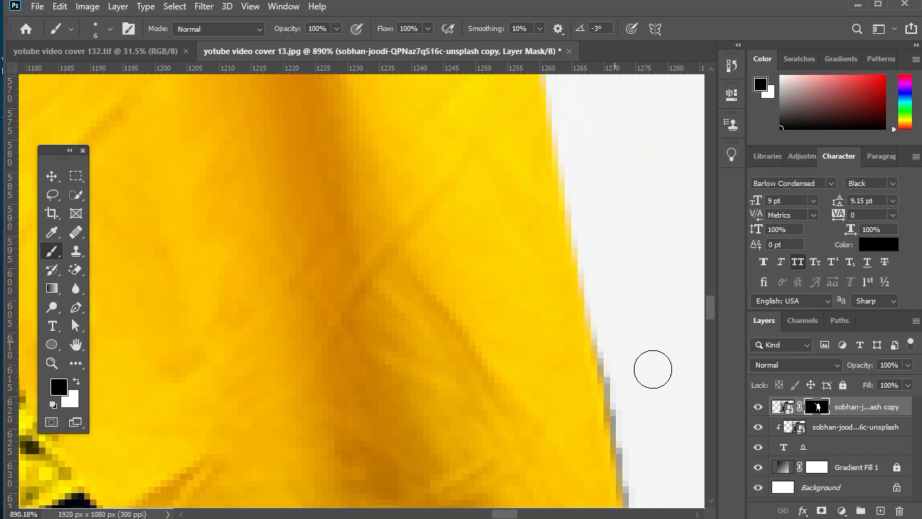
pyautogui.moveTo(710, 308); pyautogui.dragTo(710, 314)
pyautogui.moveTo(623, 273); pyautogui.dragTo(634, 362)
pyautogui.moveTo(710, 314); pyautogui.dragTo(710, 328)
pyautogui.scroll(-8, 547, 226)
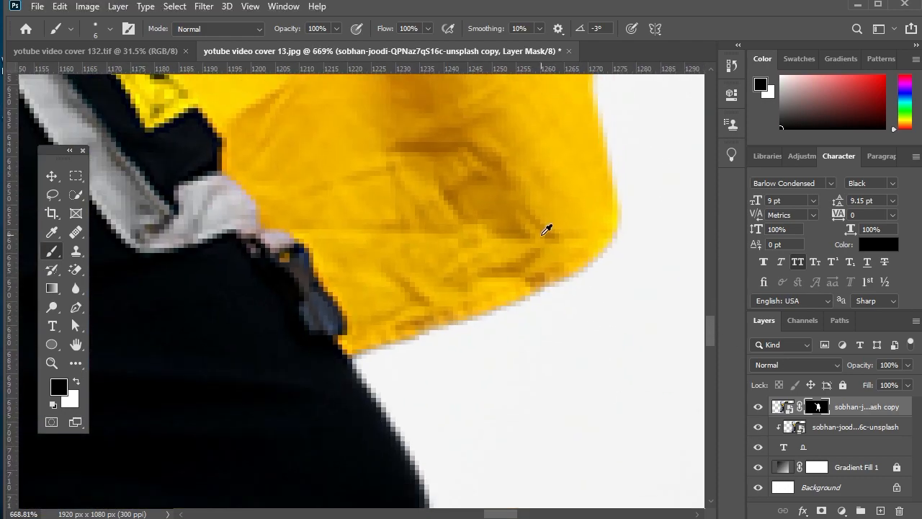
# Load the 0's outline as a selection, target the photo copy's layer mask and invert the selection.
pyautogui.click(56, 358)
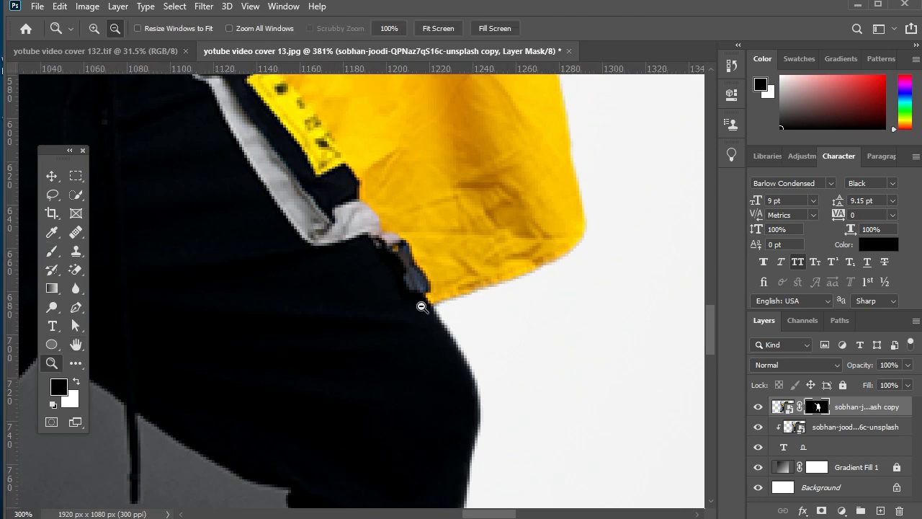
pyautogui.keyDown('alt'); pyautogui.click(421, 305); pyautogui.keyUp('alt')
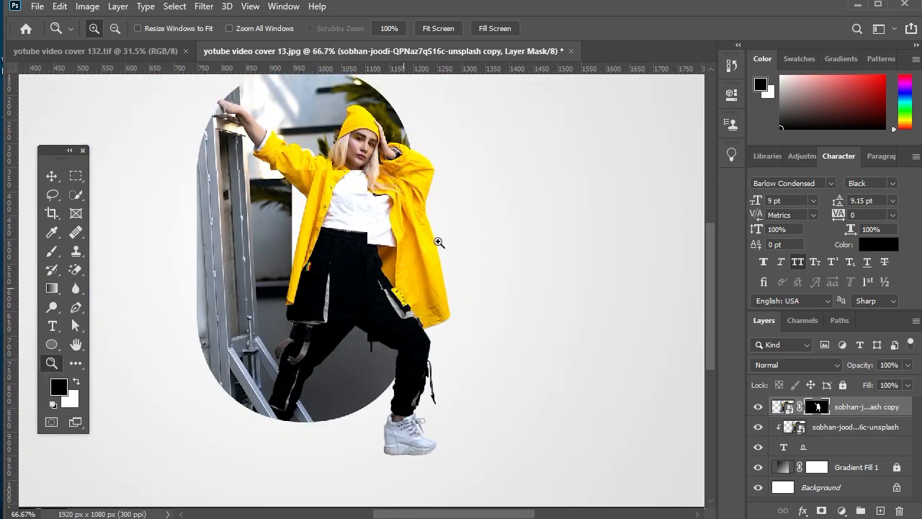
pyautogui.scroll(-2, 471, 238)
pyautogui.hscroll(-3, 413, 188)
pyautogui.press('v')
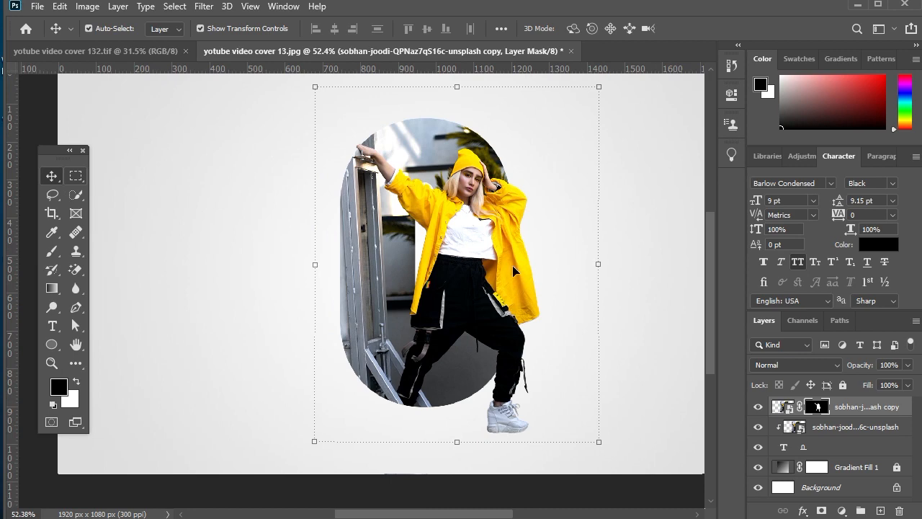
pyautogui.click(848, 427)
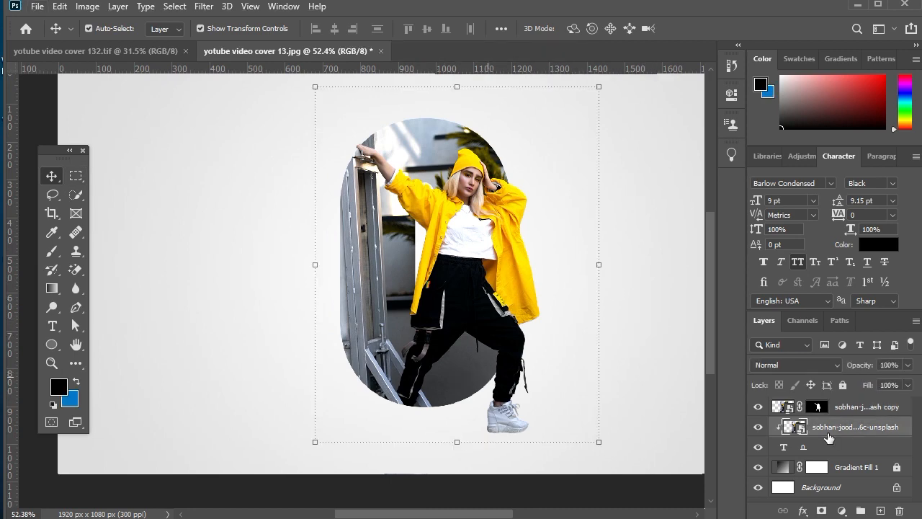
pyautogui.click(828, 448)
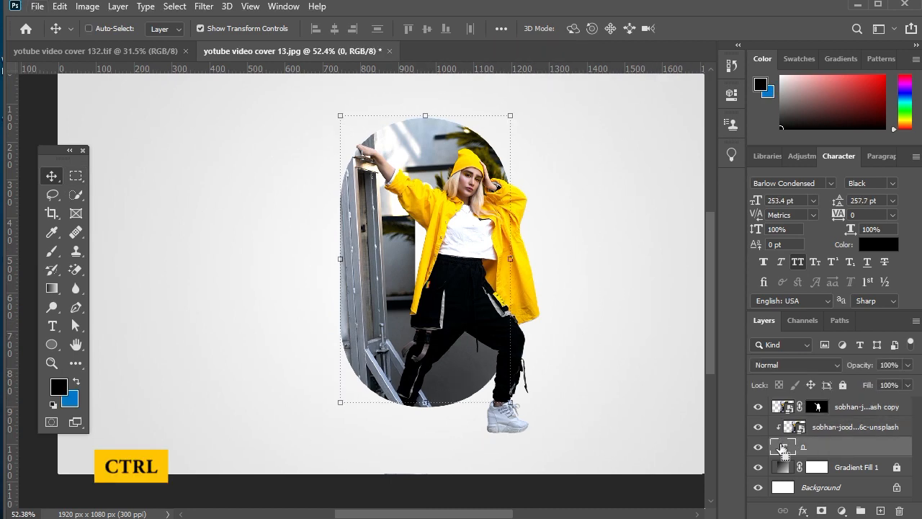
pyautogui.keyDown('ctrl'); pyautogui.click(782, 448); pyautogui.keyUp('ctrl')
pyautogui.click(818, 407)
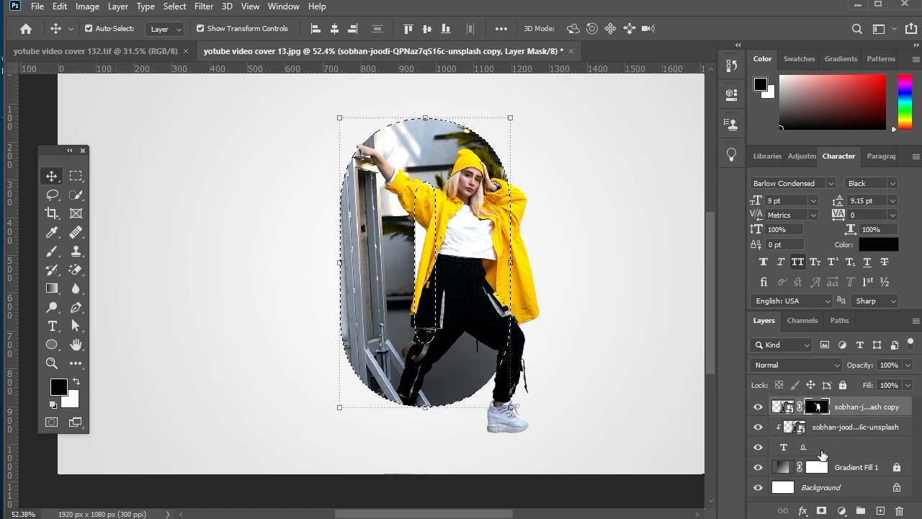
pyautogui.click(57, 257)
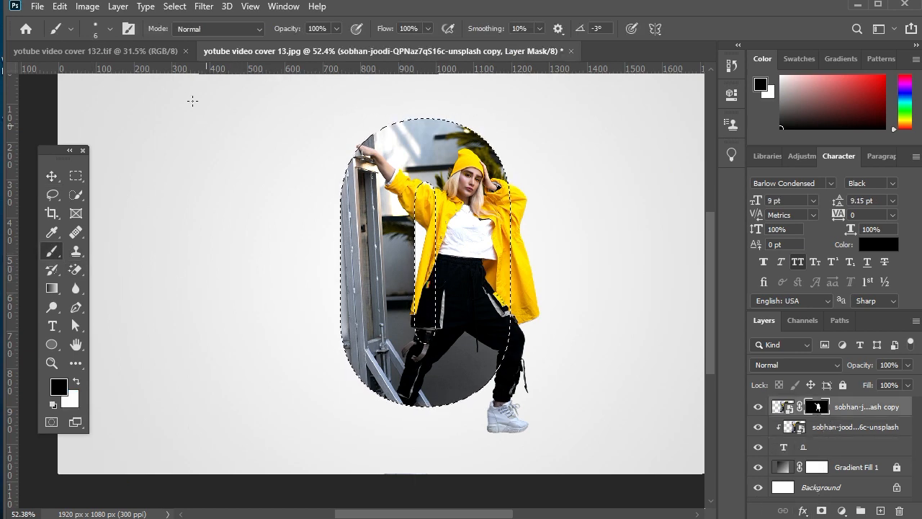
pyautogui.click(174, 7)
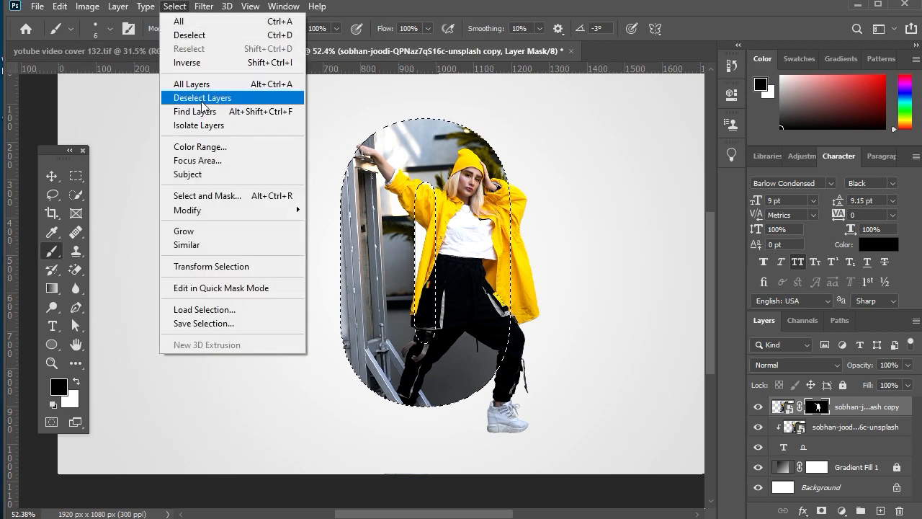
pyautogui.click(209, 63)
# Paint black on the mask over the 0's inner slot with a 50 px brush, and clear the selection.
pyautogui.press(']')
pyautogui.press(']')
pyautogui.press(']')
pyautogui.press(']')
pyautogui.press(']')
pyautogui.press(']')
pyautogui.press(']')
pyautogui.press(']')
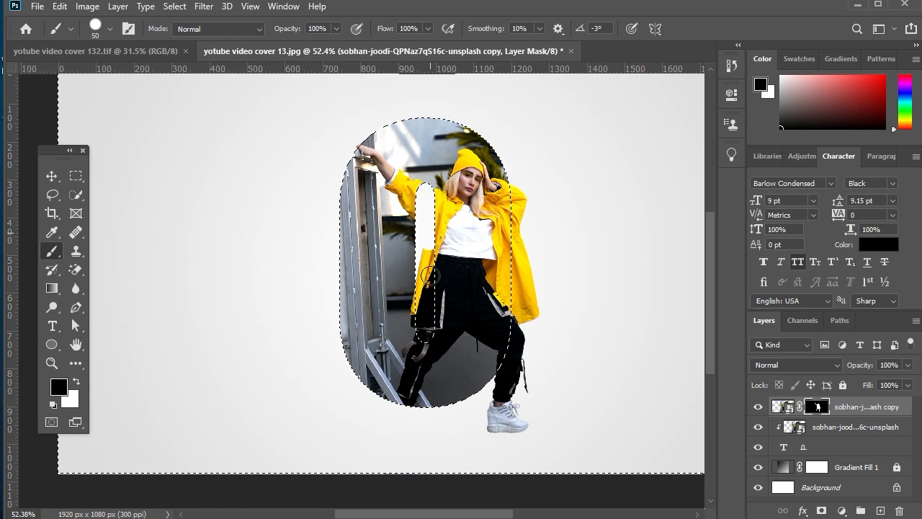
pyautogui.moveTo(427, 275); pyautogui.dragTo(427, 339)
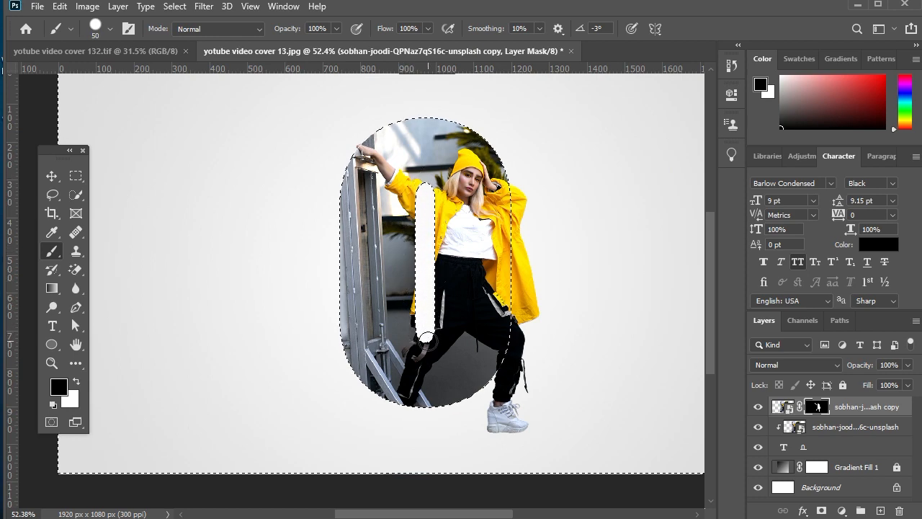
pyautogui.click(426, 338)
pyautogui.hotkey('ctrl', 'd')
pyautogui.press('v')
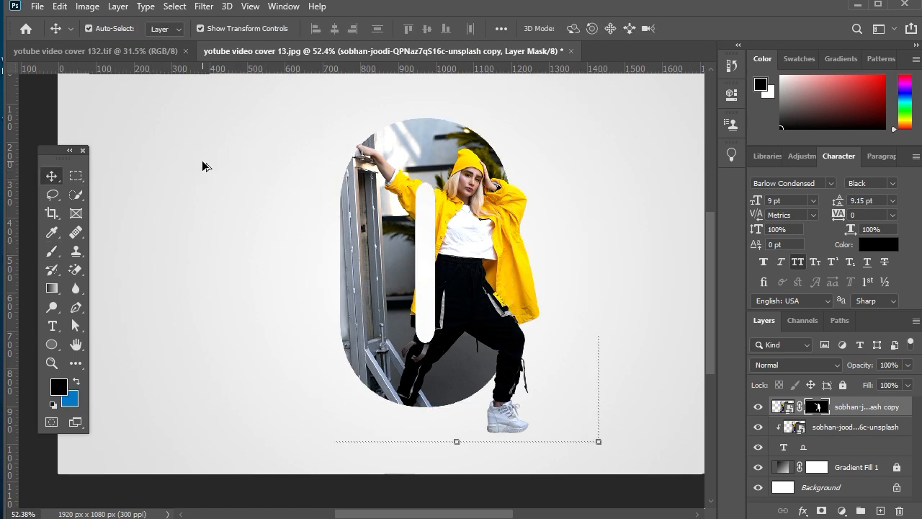
pyautogui.click(216, 162)
# Add a new empty layer directly above the Gradient Fill 1 layer.
pyautogui.hotkey('ctrl', '0')
pyautogui.scroll(1, 392, 311)
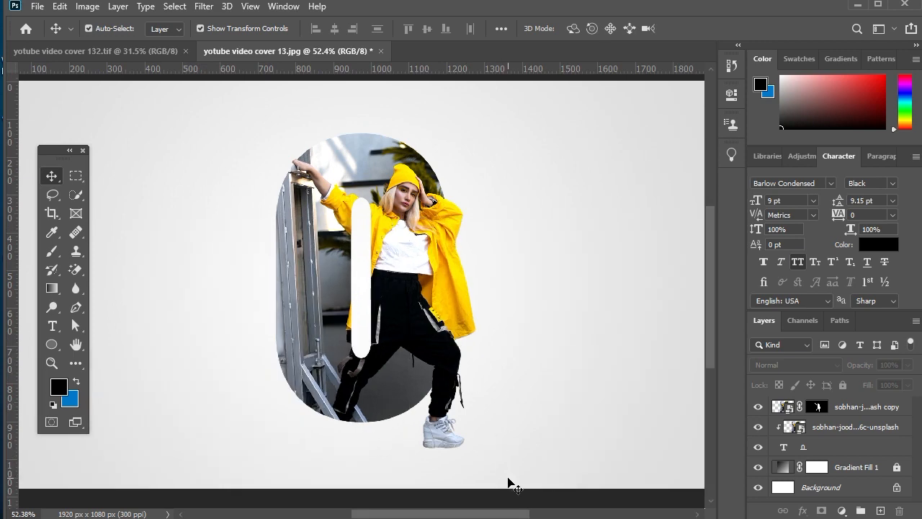
pyautogui.click(862, 490)
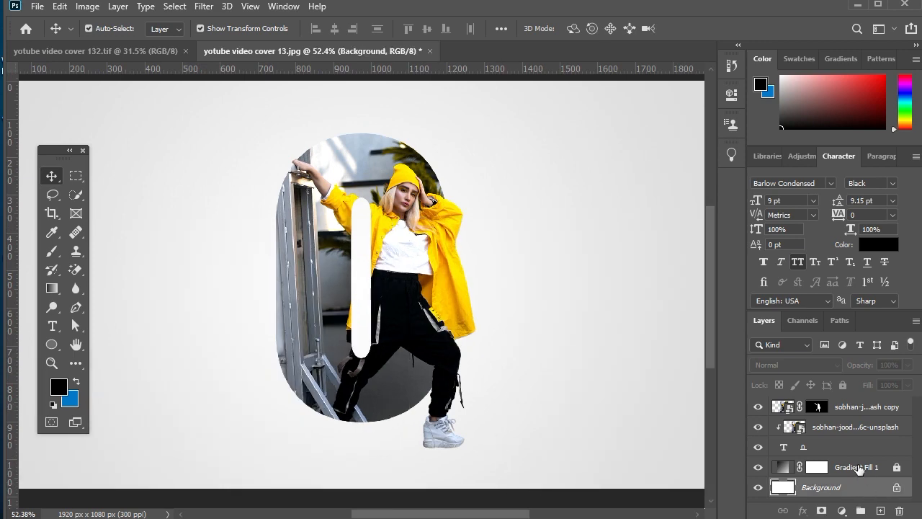
pyautogui.click(857, 468)
pyautogui.click(880, 510)
# Stamp one large soft black dot on the new layer beside the 0, using a brush with 0% hardness.
pyautogui.click(52, 251)
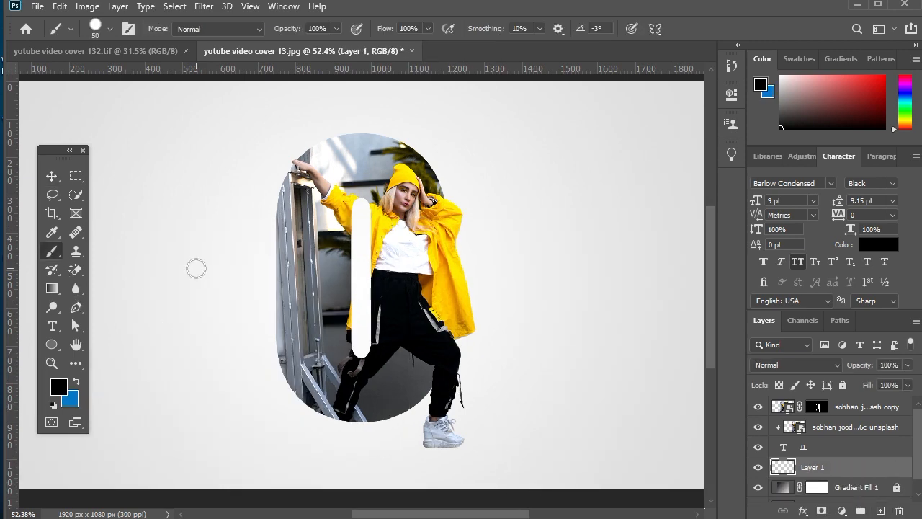
pyautogui.rightClick(253, 301)
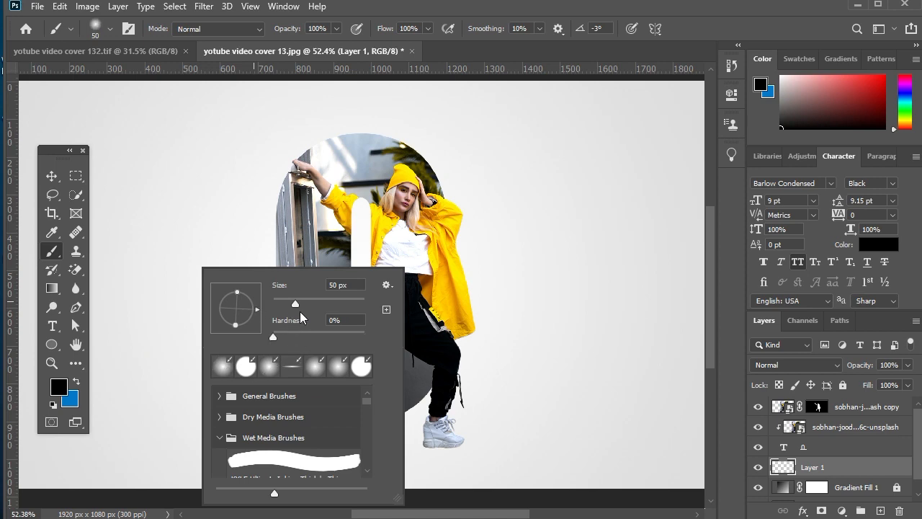
pyautogui.press('Return')
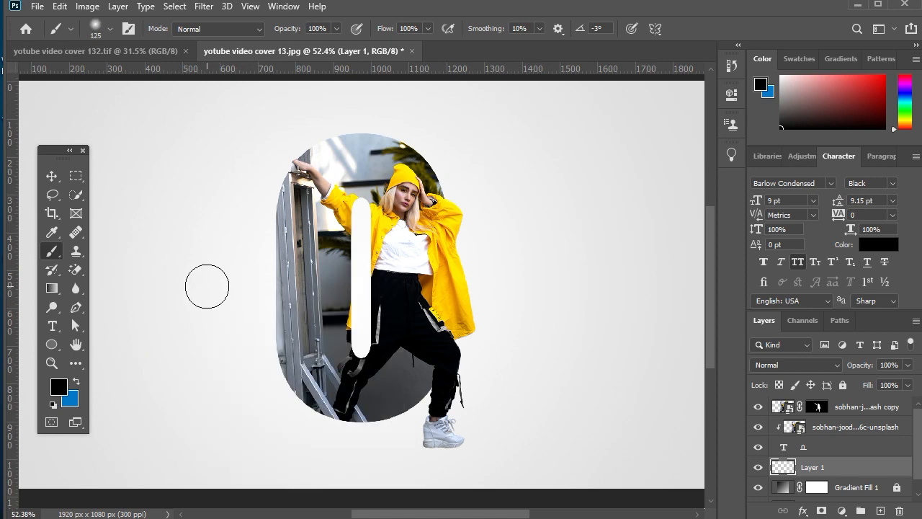
pyautogui.press(']')
pyautogui.press(']')
pyautogui.click(207, 286)
# Transform the dot into a flat, wide shadow under the white shoe and duplicate it beneath the 0.
pyautogui.hotkey('ctrl', 't')
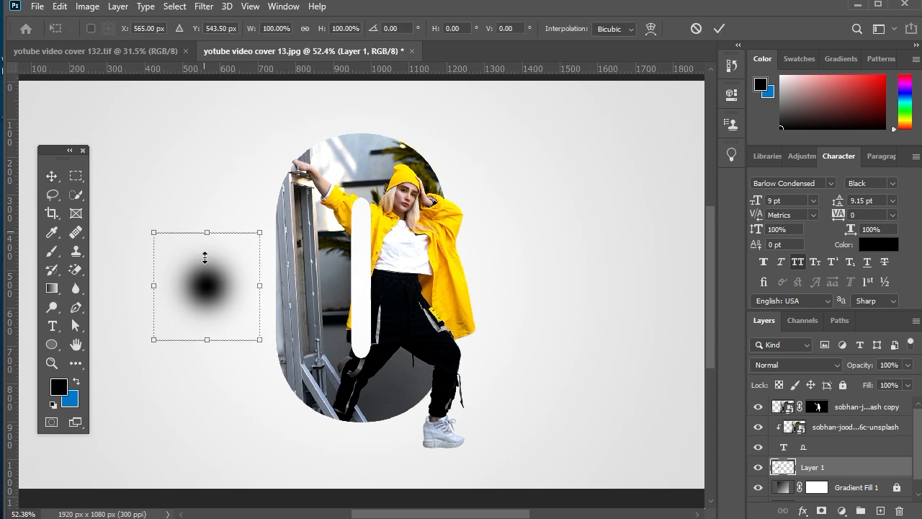
pyautogui.moveTo(207, 230)
pyautogui.mouseDown()
pyautogui.moveTo(206, 333)
pyautogui.moveTo(456, 405)
pyautogui.moveTo(469, 465)
pyautogui.mouseUp()
pyautogui.press('Return')
pyautogui.scroll(5, 468, 461)
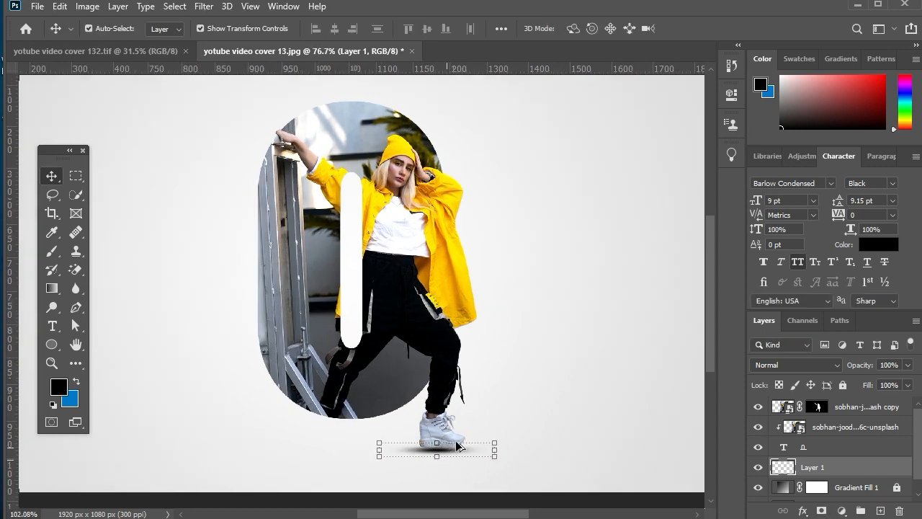
pyautogui.moveTo(342, 446); pyautogui.dragTo(57, 443)
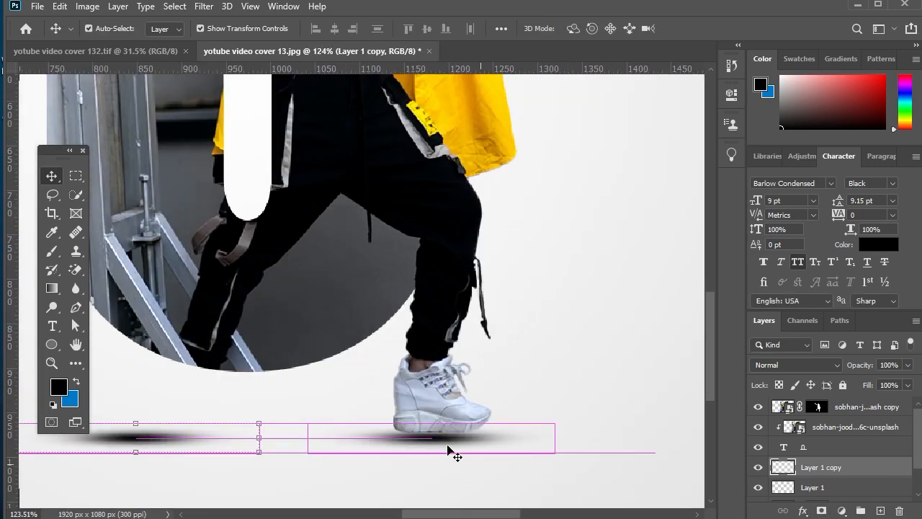
# Nudge the shoe's shadow slightly down and set its layer fill to 62%.
pyautogui.click(447, 448)
pyautogui.press('Down')
pyautogui.press('Down')
pyautogui.press('Down')
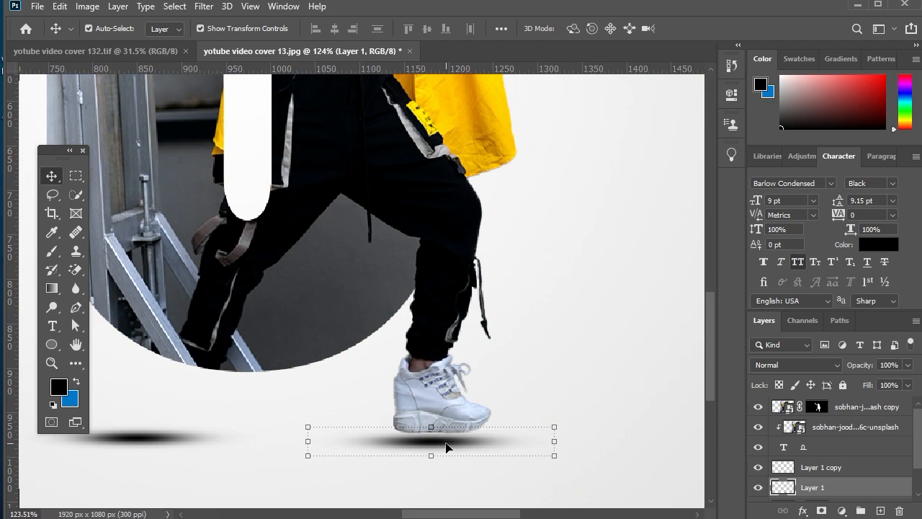
pyautogui.press('Down')
pyautogui.moveTo(868, 389); pyautogui.dragTo(844, 389)
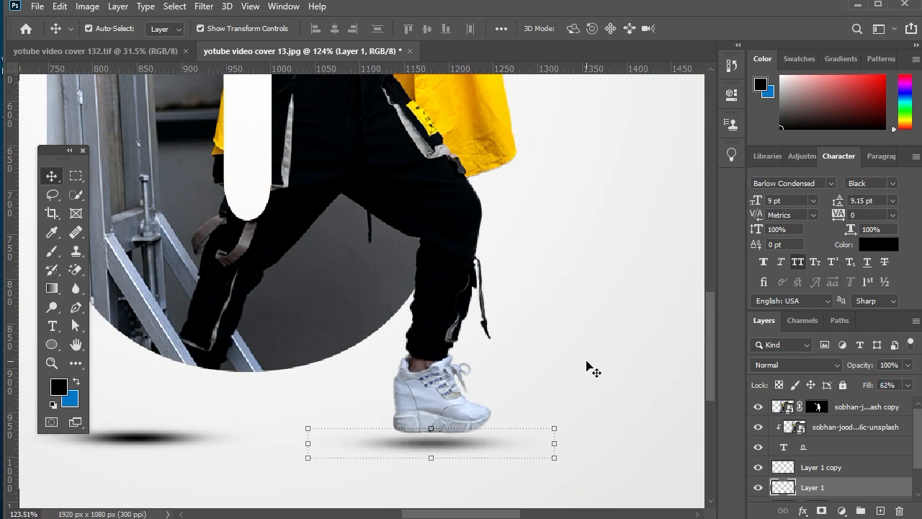
# Move the shadow copy closer to the shoe and widen it beneath the 0's lower curve.
pyautogui.scroll(-2, 642, 372)
pyautogui.moveTo(206, 438); pyautogui.dragTo(304, 432)
pyautogui.hotkey('ctrl', 't')
pyautogui.press('Return')
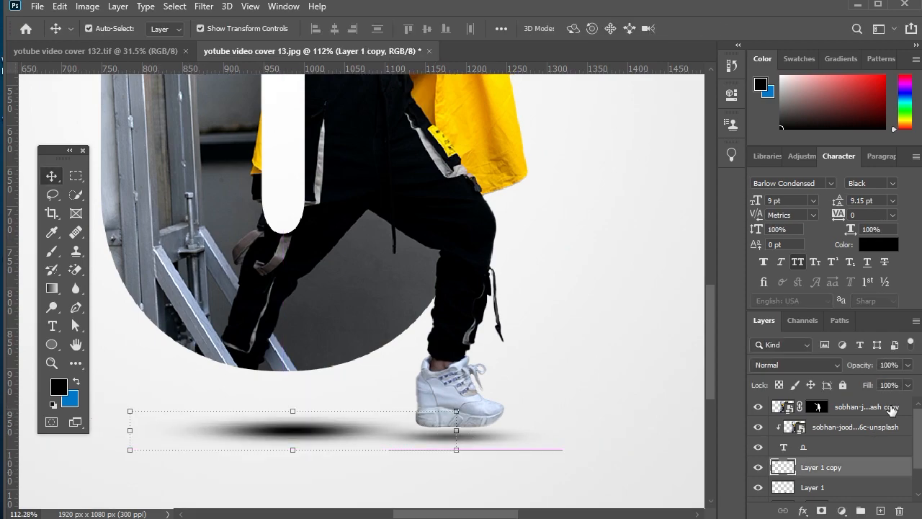
# Set the shadow copy's layer fill to 52% and nudge it up towards the 0's lower edge.
pyautogui.moveTo(864, 379); pyautogui.dragTo(833, 386)
pyautogui.press('Up')
pyautogui.press('Up')
pyautogui.press('Up')
pyautogui.press('Up')
pyautogui.press('Up')
pyautogui.press('Up')
pyautogui.press('Up')
pyautogui.press('Up')
pyautogui.press('Up')
pyautogui.press('Up')
pyautogui.press('Up')
pyautogui.press('Up')
pyautogui.press('Up')
pyautogui.press('Up')
pyautogui.press('Up')
pyautogui.press('Up')
pyautogui.press('Up')
pyautogui.press('Up')
pyautogui.press('Up')
pyautogui.press('Up')
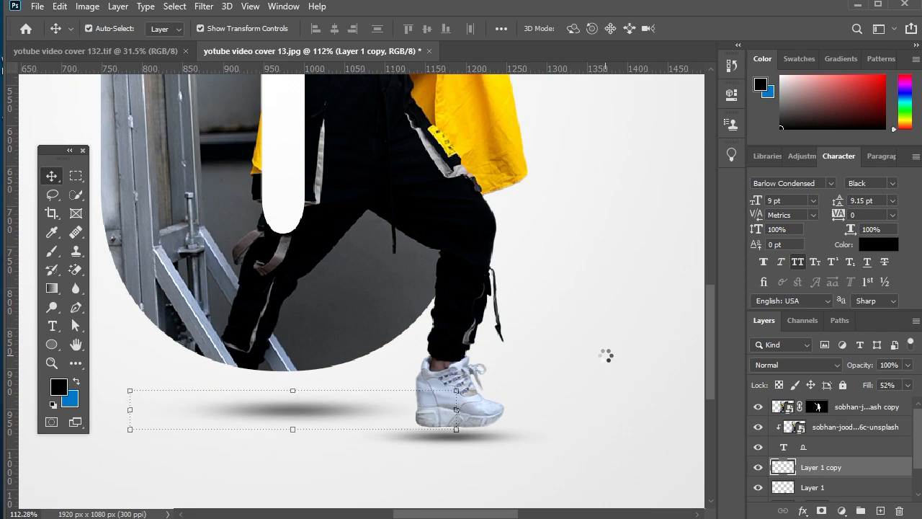
# Nudge the shadow copy further up, closer to the 0's lower curve.
pyautogui.press('Up')
pyautogui.press('Up')
pyautogui.press('Up')
pyautogui.press('Up')
pyautogui.press('Up')
pyautogui.press('Up')
pyautogui.press('Up')
pyautogui.press('Up')
pyautogui.press('Up')
pyautogui.press('Up')
pyautogui.press('Up')
pyautogui.press('Up')
# Widen the shadow copy with Free Transform and make it slightly taller beneath the 0.
pyautogui.hotkey('ctrl', 't')
pyautogui.moveTo(456, 399); pyautogui.dragTo(580, 401)
pyautogui.moveTo(370, 411); pyautogui.dragTo(297, 436)
pyautogui.moveTo(311, 393); pyautogui.dragTo(313, 387)
pyautogui.press('Return')
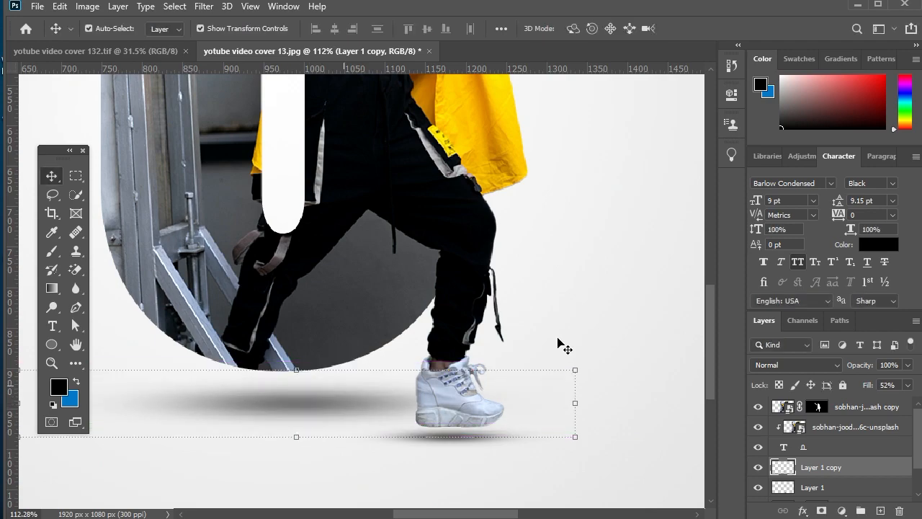
pyautogui.scroll(-8, 464, 285)
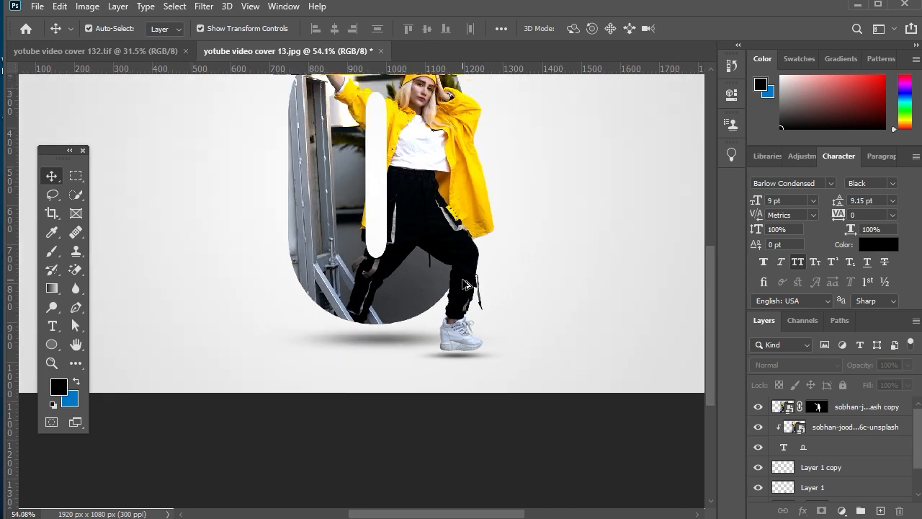
pyautogui.scroll(1, 407, 405)
pyautogui.scroll(-3, 408, 402)
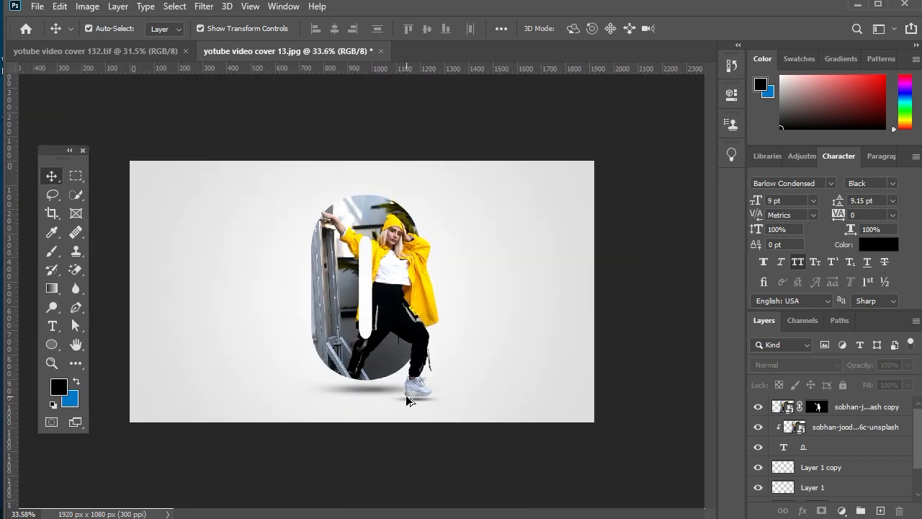
pyautogui.scroll(2, 414, 392)
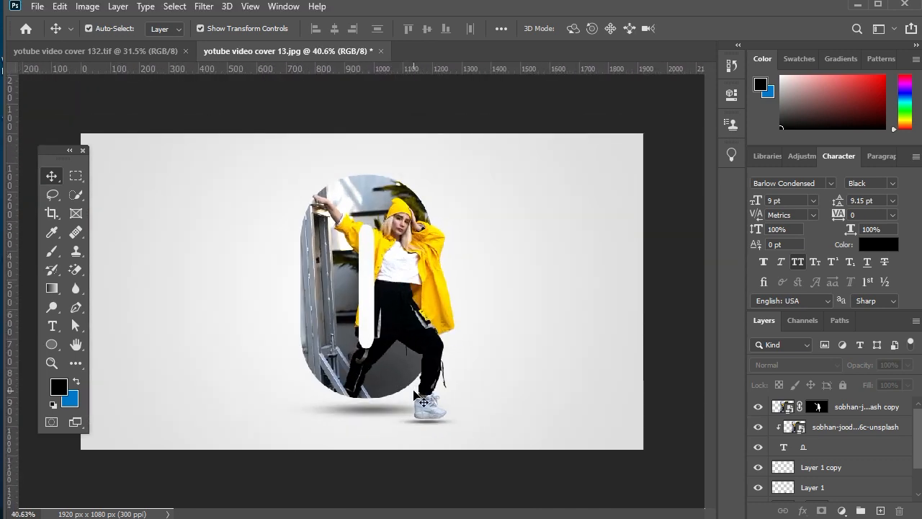
# Set the foreground colour to a bright yellow sampled from the woman's jacket.
pyautogui.click(52, 345)
pyautogui.click(59, 386)
pyautogui.click(444, 297)
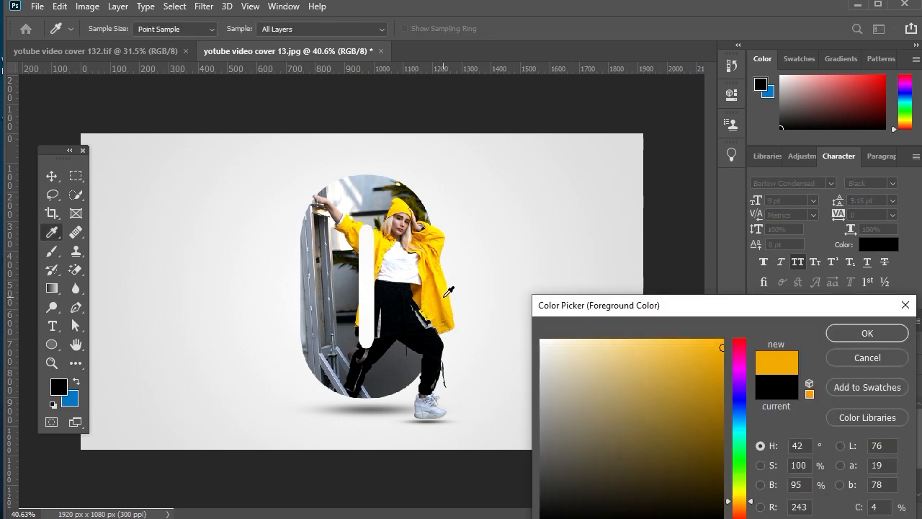
pyautogui.click(443, 288)
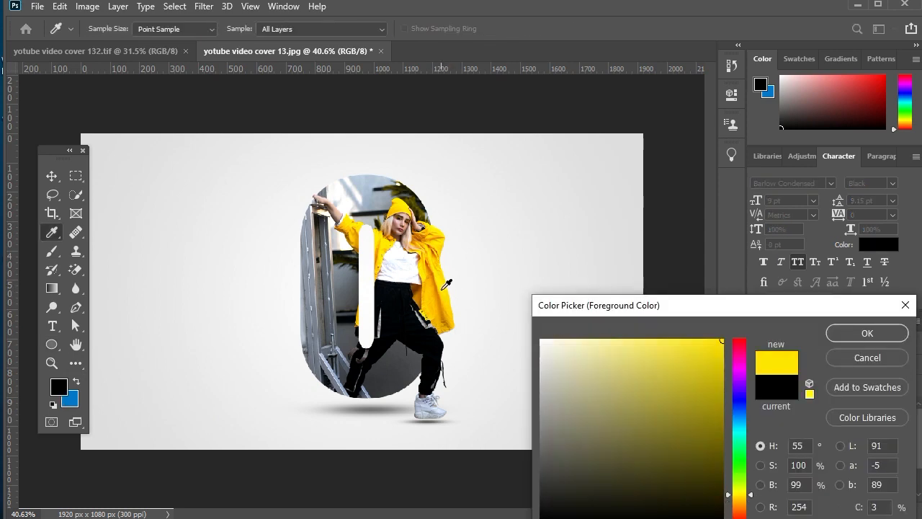
pyautogui.click(451, 298)
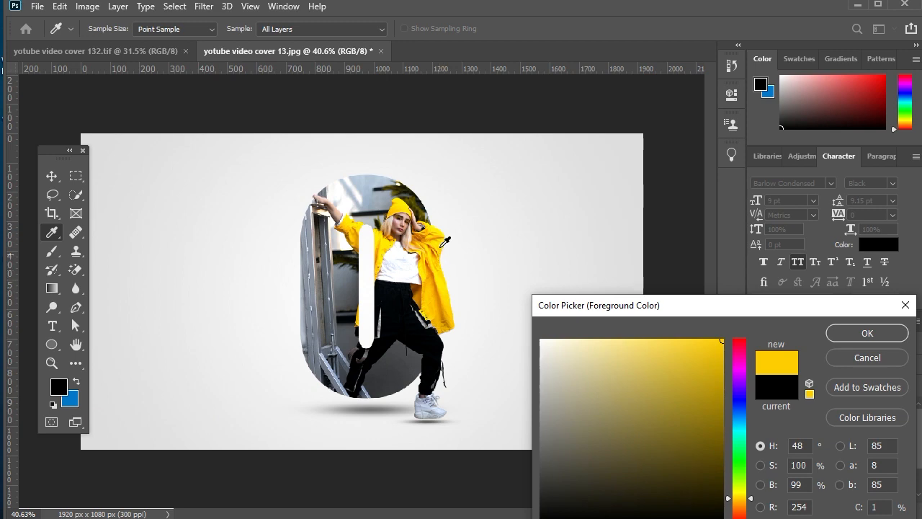
pyautogui.click(441, 246)
pyautogui.click(844, 334)
# Draw a yellow circle about 202 px in diameter on the canvas to the right of the woman.
pyautogui.press('u')
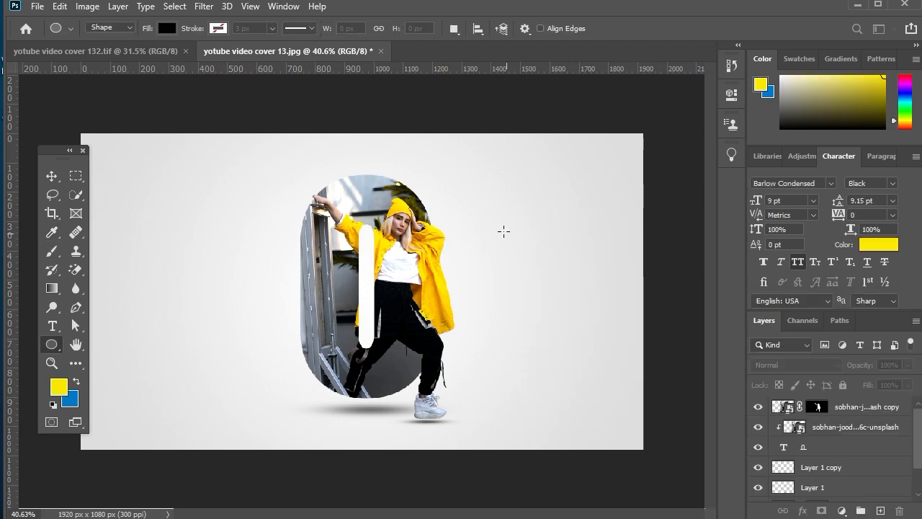
pyautogui.moveTo(491, 217); pyautogui.dragTo(520, 248)
pyautogui.click(691, 90)
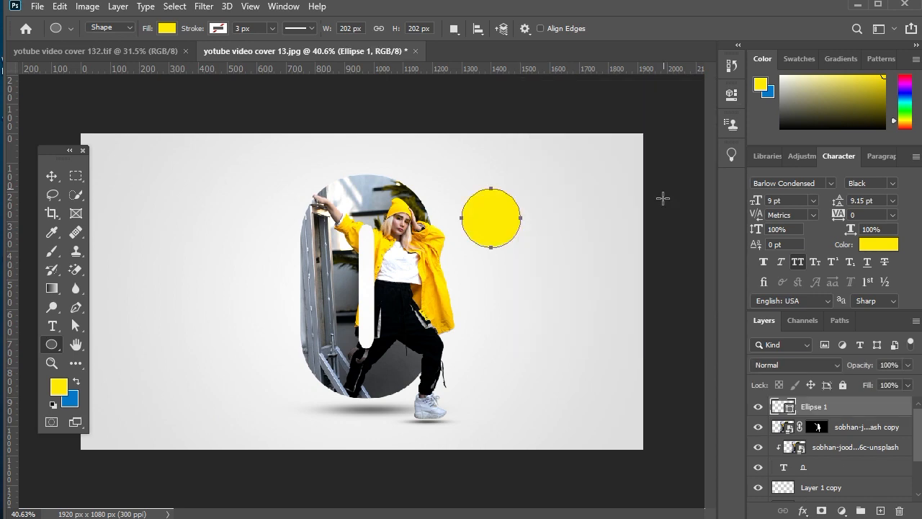
# Turn the circle into a ring with no fill and a 44 px yellow stroke.
pyautogui.click(218, 29)
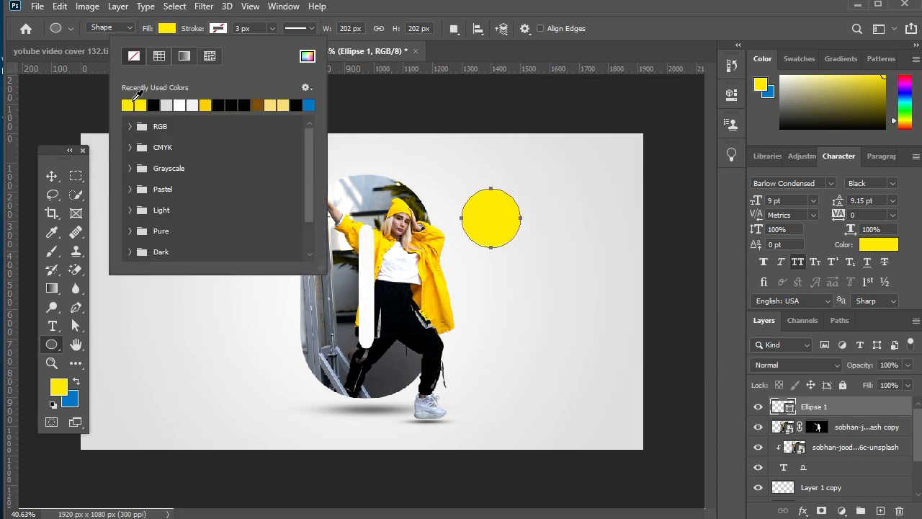
pyautogui.click(166, 29)
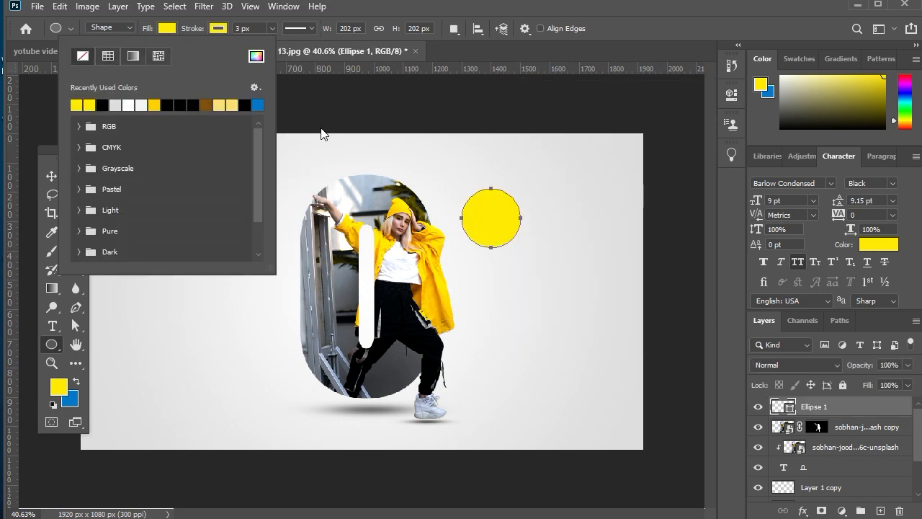
pyautogui.click(242, 28)
pyautogui.press('Up')
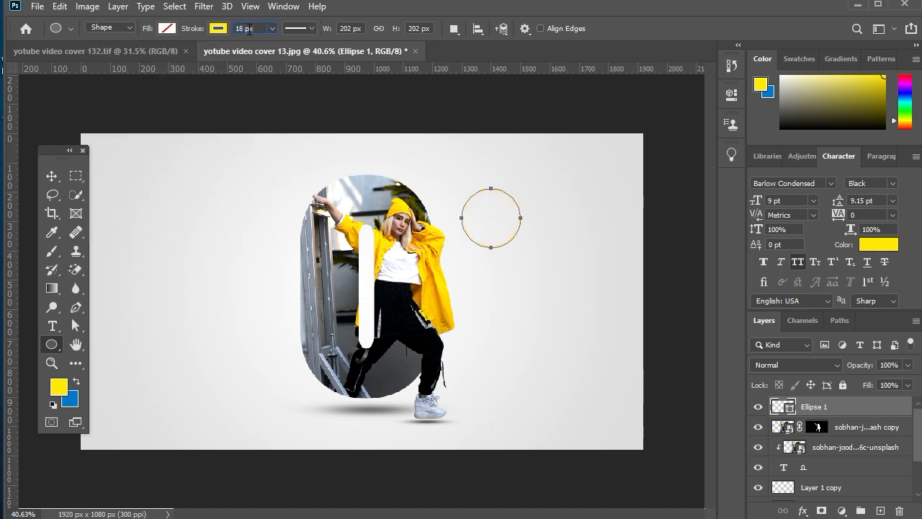
pyautogui.press('Return')
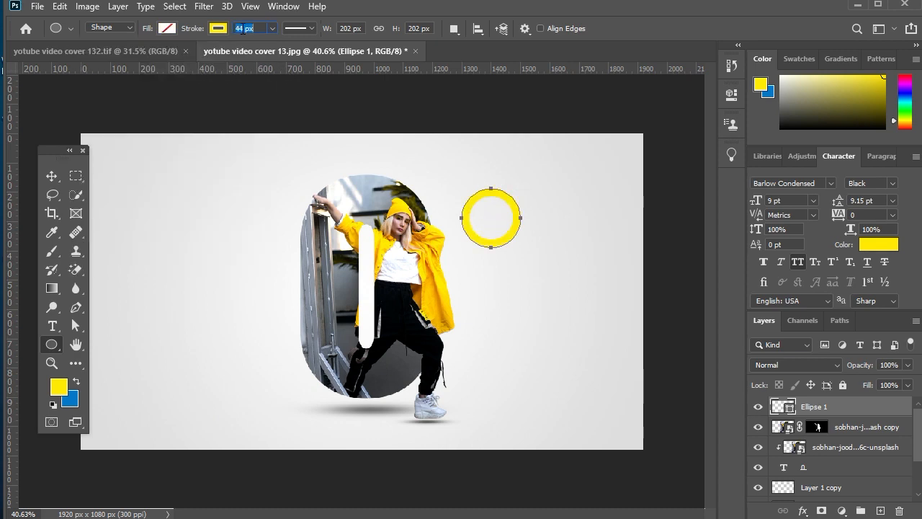
pyautogui.press('Return')
# Enlarge the yellow ring and move it so it runs off the canvas's upper-right corner.
pyautogui.click(52, 176)
pyautogui.hotkey('ctrl', 't')
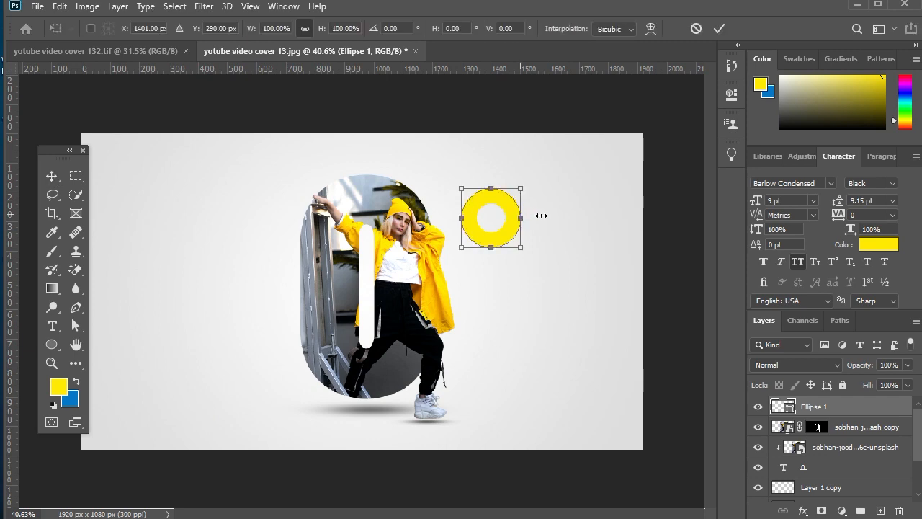
pyautogui.moveTo(530, 217); pyautogui.dragTo(580, 218)
pyautogui.moveTo(551, 261); pyautogui.dragTo(656, 197)
pyautogui.press('Return')
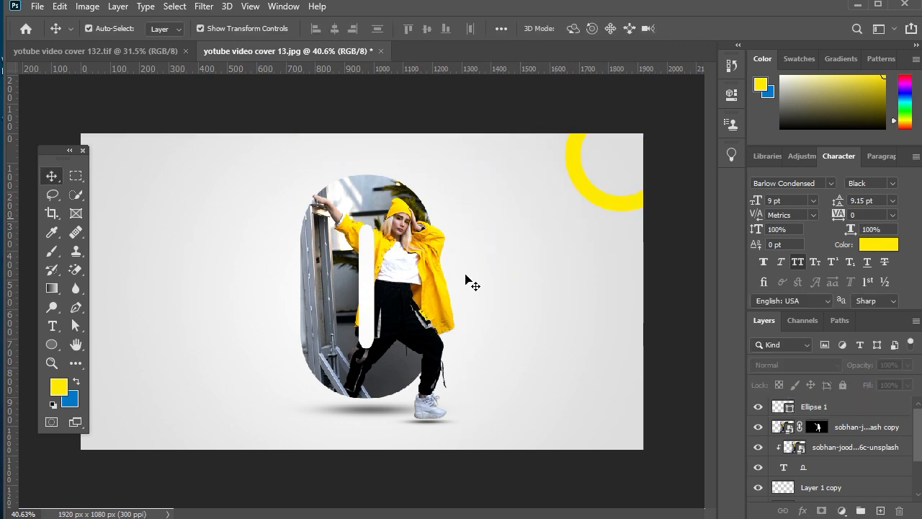
# Draw a filled yellow circle about 216 px wide and place it, slightly enlarged, over the canvas's lower-left corner.
pyautogui.press('u')
pyautogui.moveTo(201, 302); pyautogui.dragTo(234, 334)
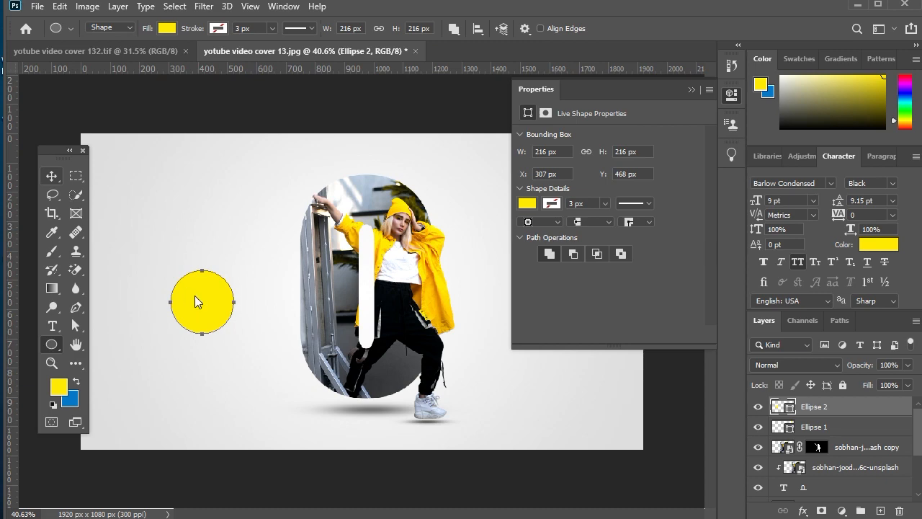
pyautogui.press('v')
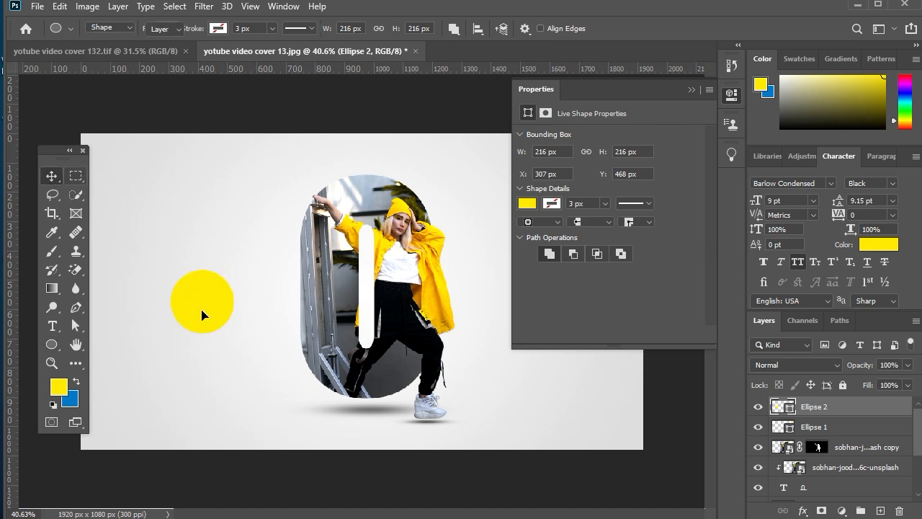
pyautogui.moveTo(213, 304); pyautogui.dragTo(94, 448)
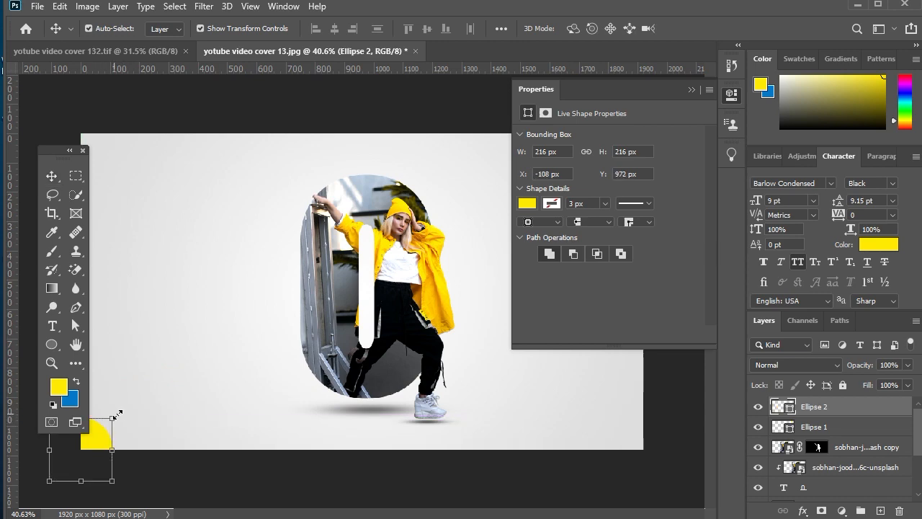
pyautogui.moveTo(117, 414); pyautogui.dragTo(138, 392)
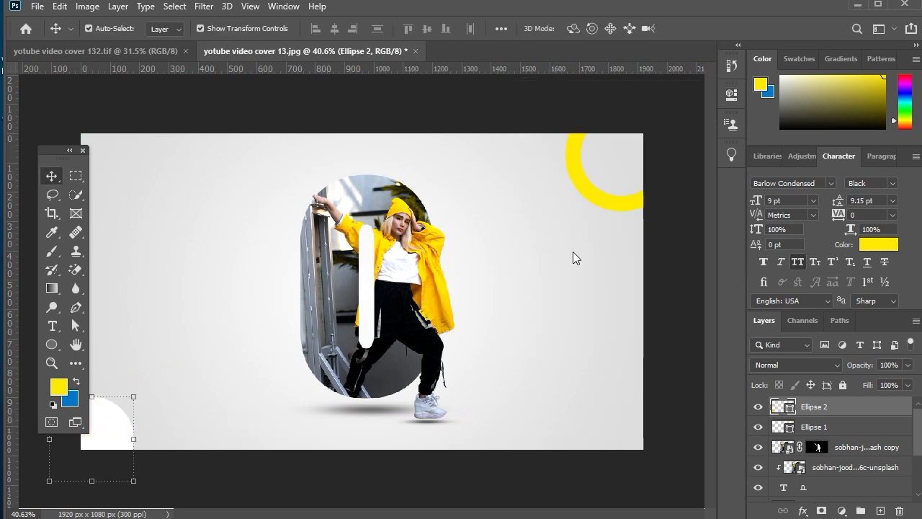
# Duplicate the corner circle to the left of the 0 and scale the copy to about 55%.
pyautogui.moveTo(115, 425); pyautogui.dragTo(254, 315)
pyautogui.click(56, 177)
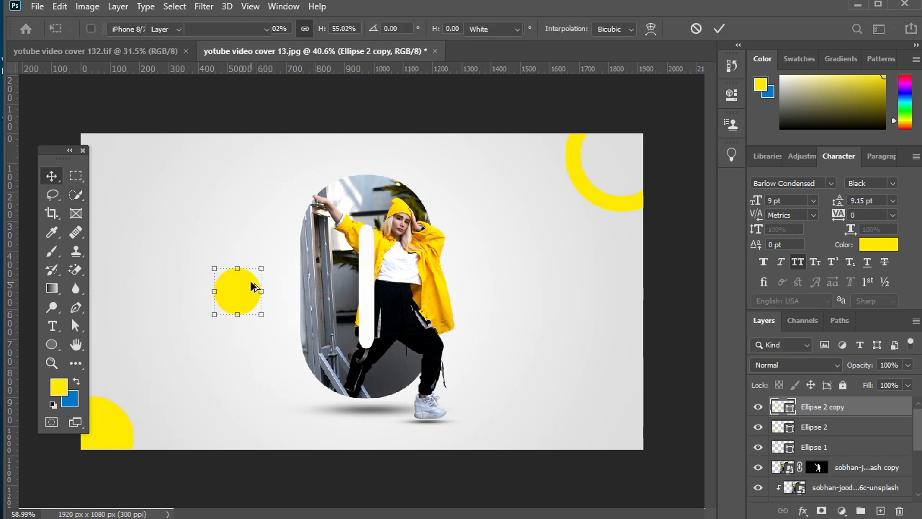
# Add a linear Gradient Overlay to the small circle and open its gradient for editing.
pyautogui.scroll(3, 250, 286)
pyautogui.click(804, 510)
pyautogui.click(825, 468)
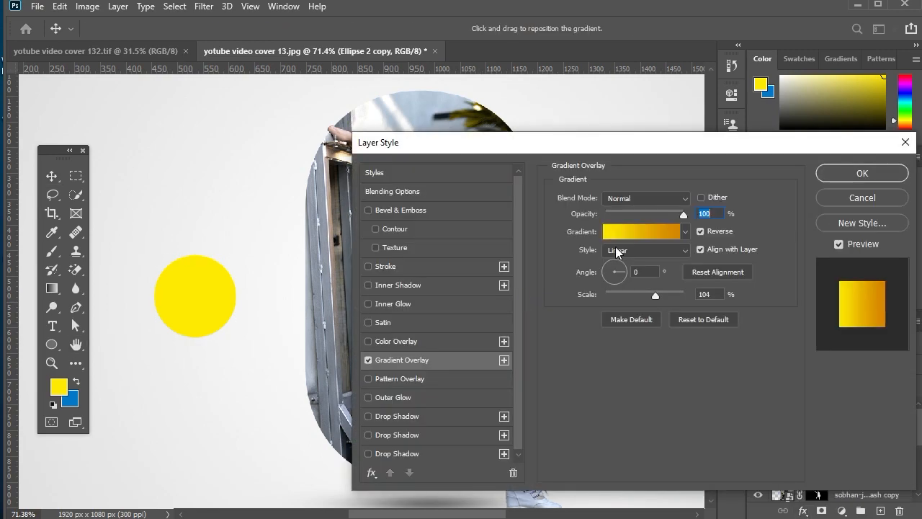
pyautogui.click(641, 231)
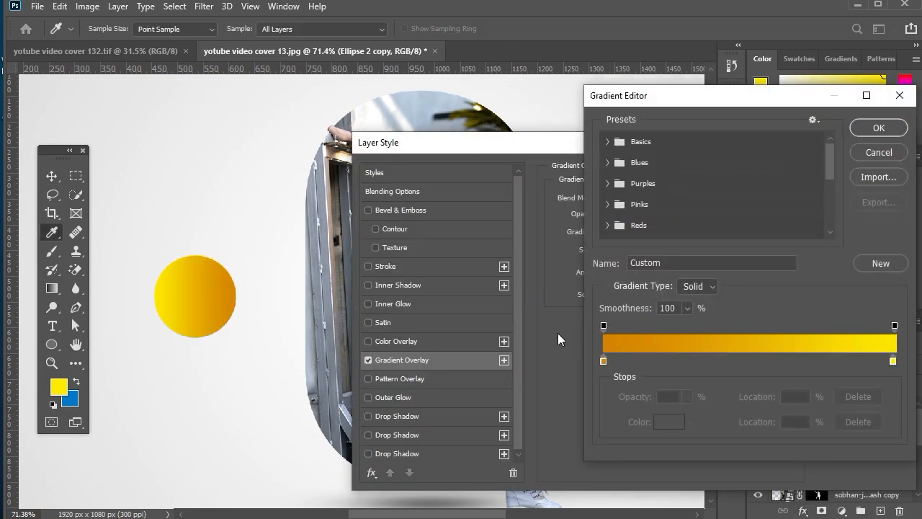
# Set the gradient's orange colour stop to a dark golden yellow, #cb9400.
pyautogui.click(603, 361)
pyautogui.click(659, 422)
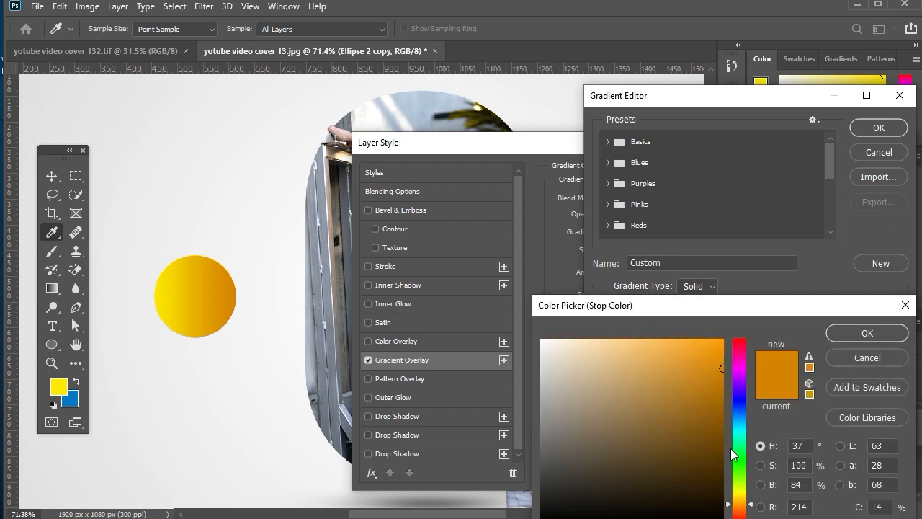
pyautogui.moveTo(743, 506); pyautogui.dragTo(742, 504)
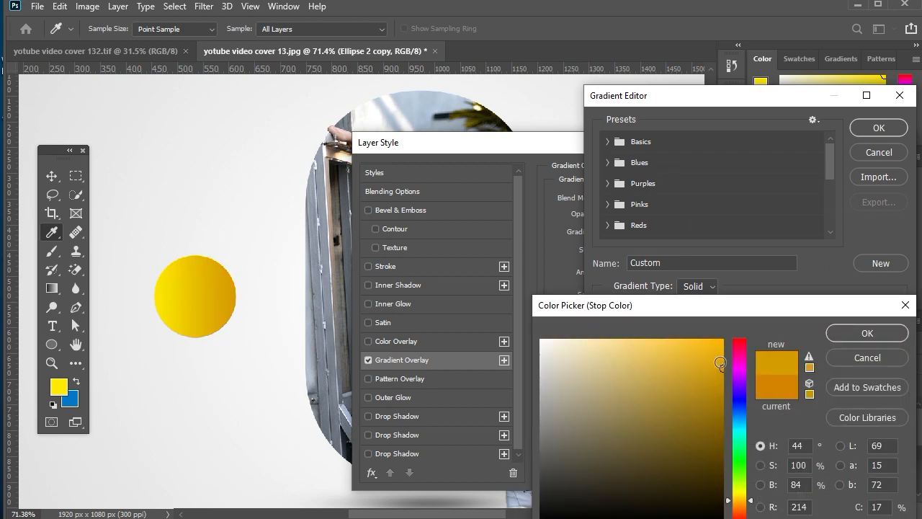
pyautogui.moveTo(721, 362); pyautogui.dragTo(723, 376)
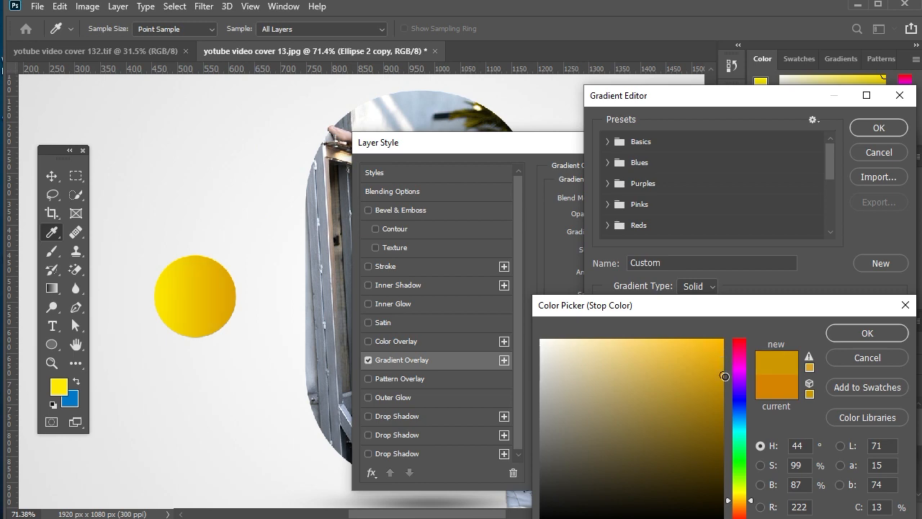
pyautogui.click(726, 379)
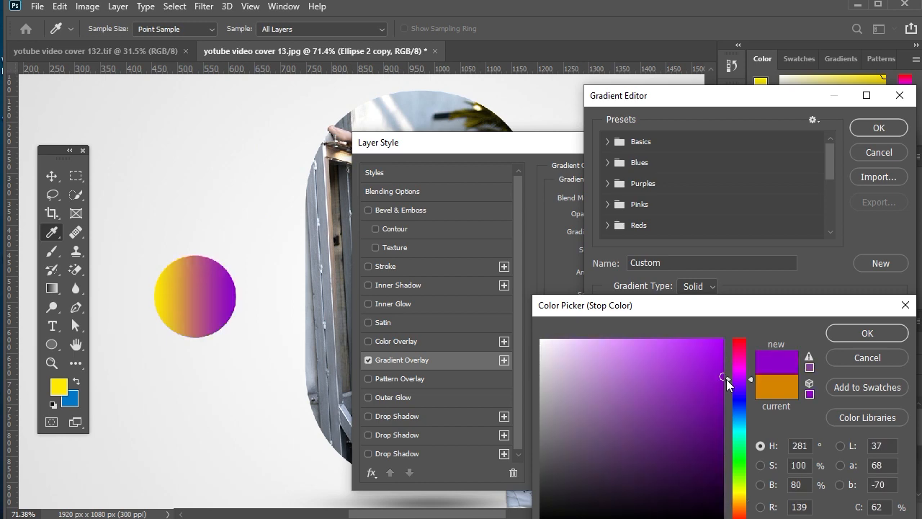
pyautogui.hotkey('ctrl', 'z')
pyautogui.moveTo(783, 311); pyautogui.dragTo(760, 190)
pyautogui.click(854, 214)
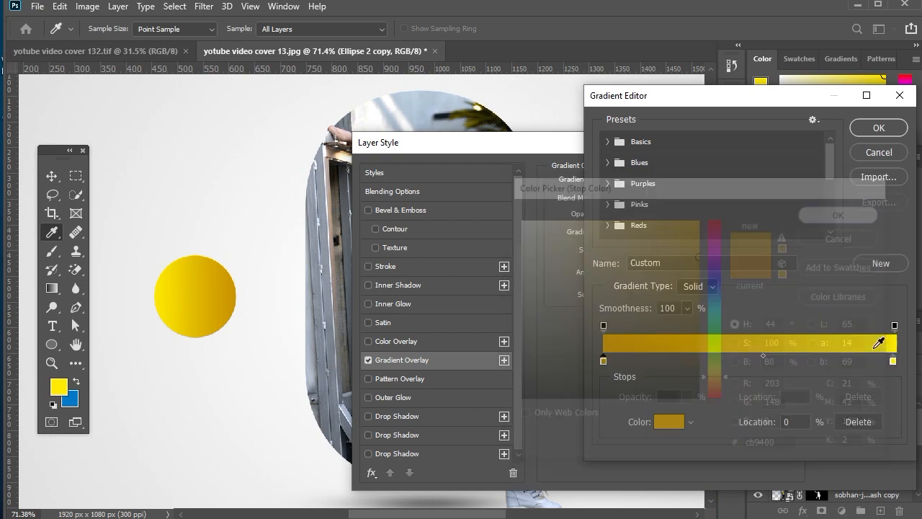
# Keep #fee901 as the gradient's yellow colour stop and apply the overlay to the small circle.
pyautogui.click(677, 426)
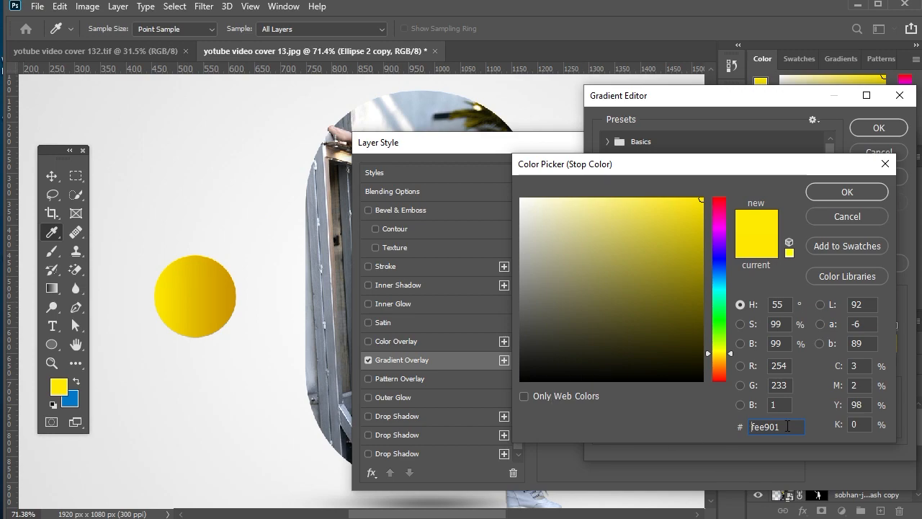
pyautogui.click(866, 195)
pyautogui.click(876, 128)
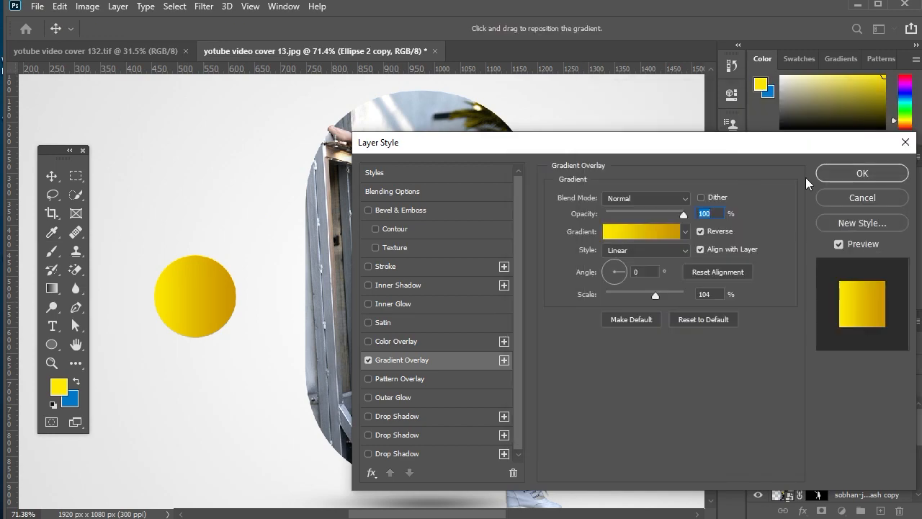
pyautogui.click(834, 176)
pyautogui.scroll(-2, 553, 231)
pyautogui.scroll(-2, 553, 231)
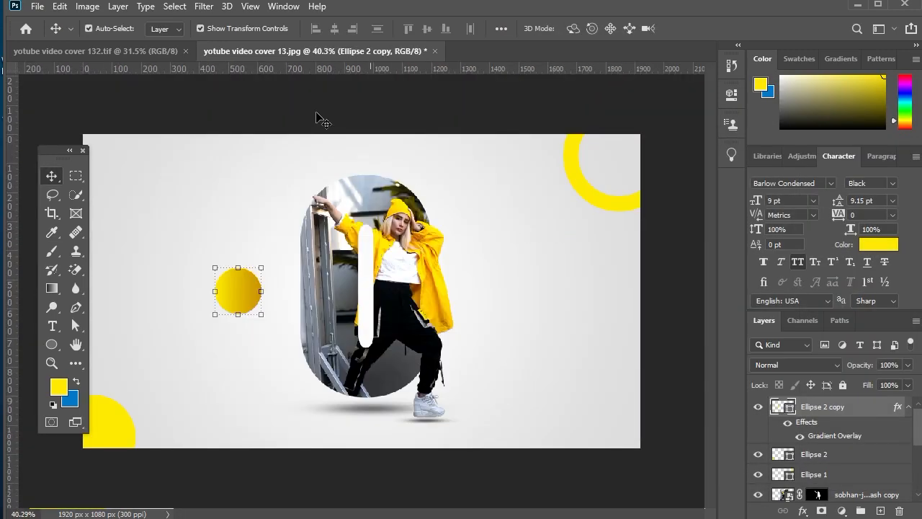
# Copy the small circle's layer style and paste it onto the yellow circle in the canvas's lower-left corner.
pyautogui.rightClick(832, 438)
pyautogui.click(839, 346)
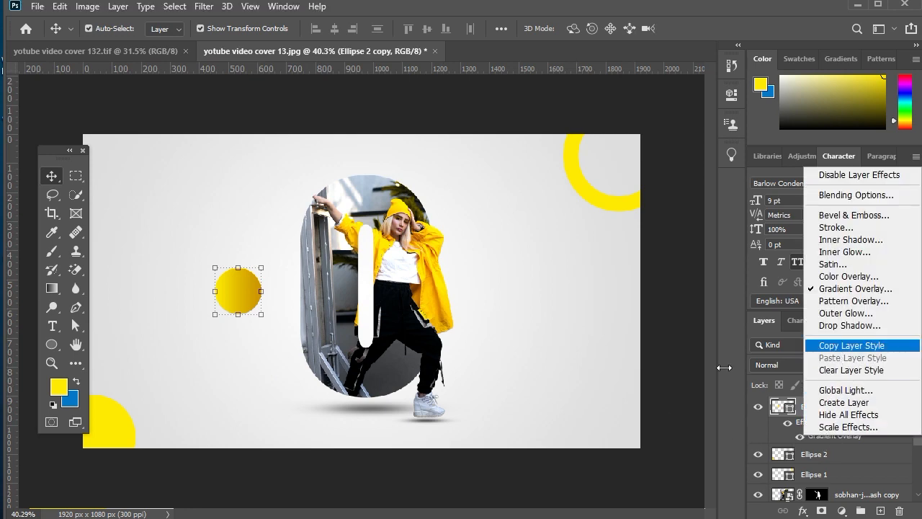
pyautogui.click(114, 432)
pyautogui.rightClick(829, 452)
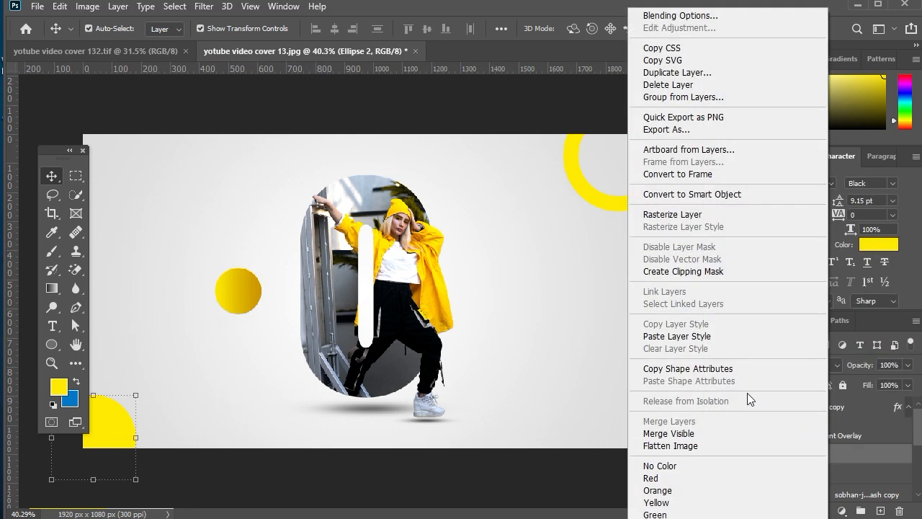
pyautogui.click(692, 333)
pyautogui.click(589, 391)
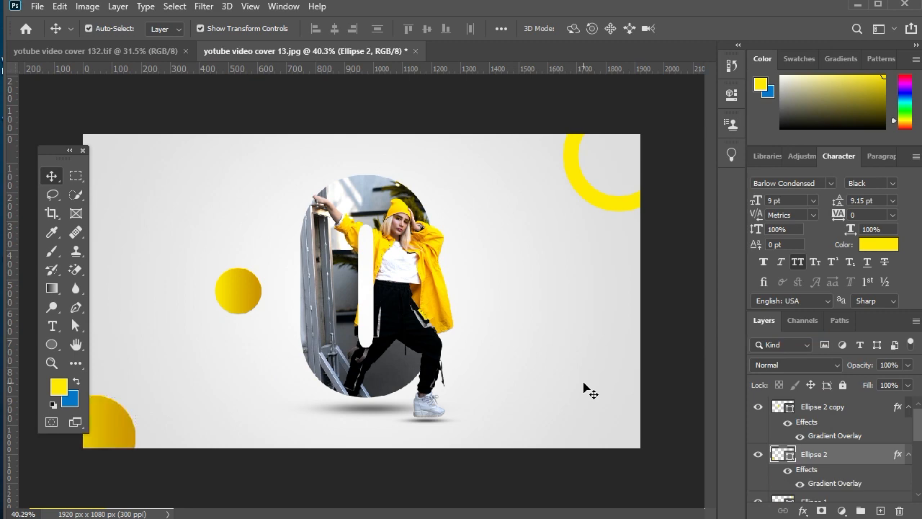
# Convert the small gradient circle beside the 0 to a smart object and apply a 5.2-pixel Gaussian Blur.
pyautogui.click(247, 301)
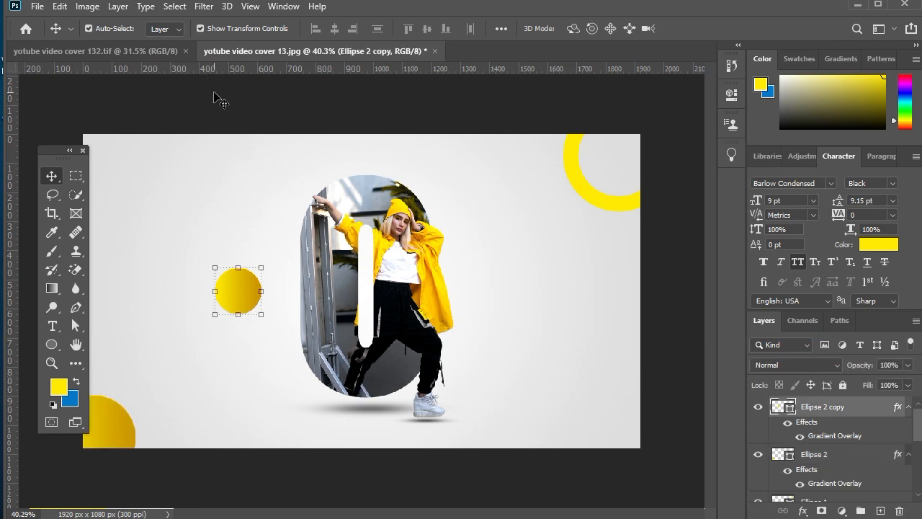
pyautogui.click(203, 6)
pyautogui.moveTo(288, 168)
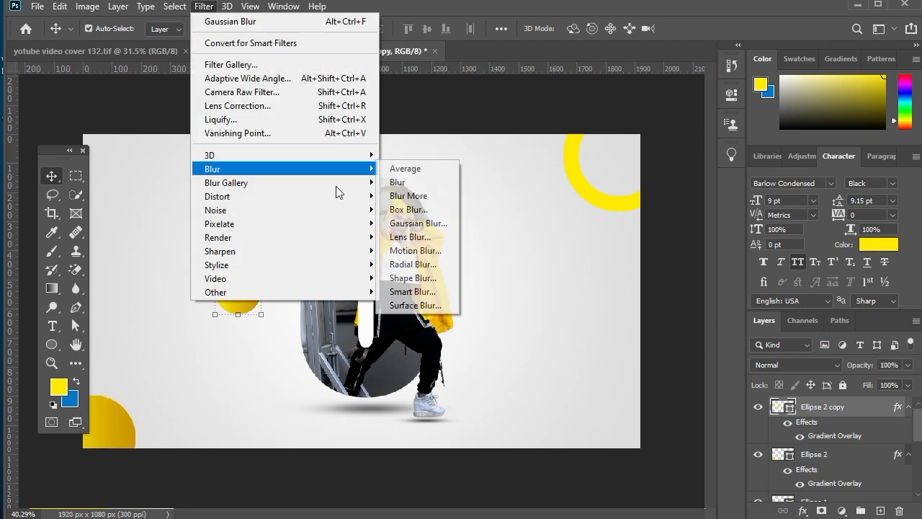
pyautogui.click(427, 226)
pyautogui.click(468, 208)
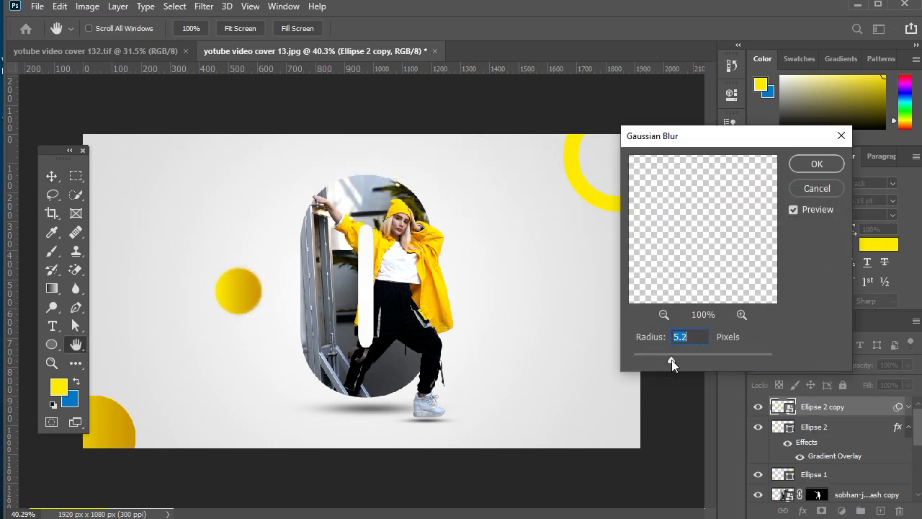
pyautogui.click(816, 165)
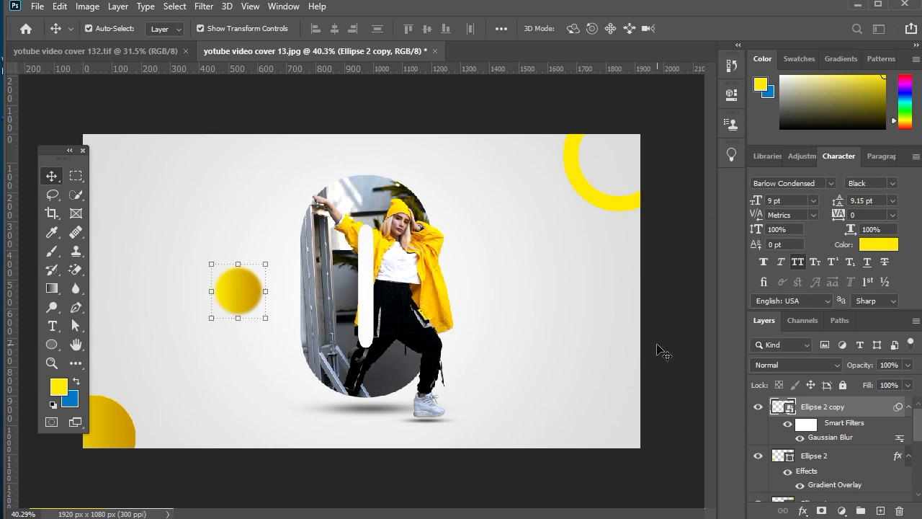
# Give the ring in the canvas's upper-right corner a solid yellow fill and remove its stroke.
pyautogui.click(630, 206)
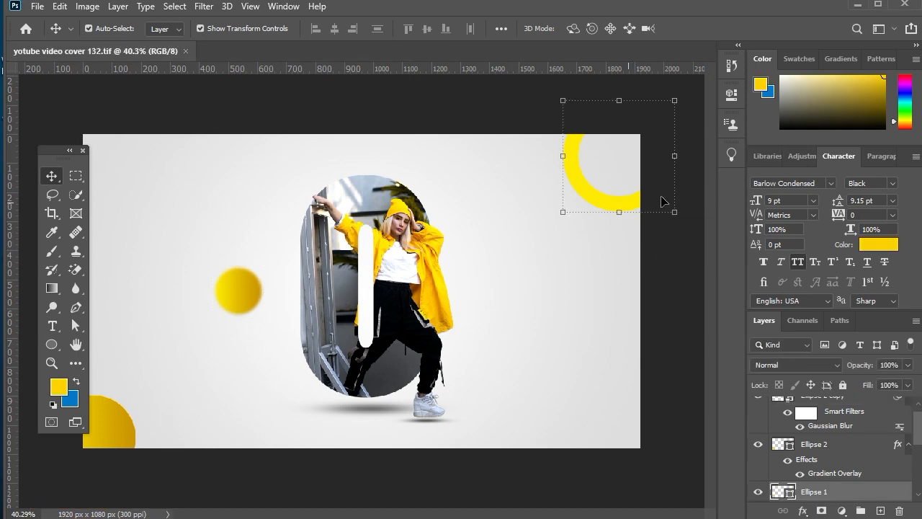
pyautogui.click(732, 94)
pyautogui.click(551, 205)
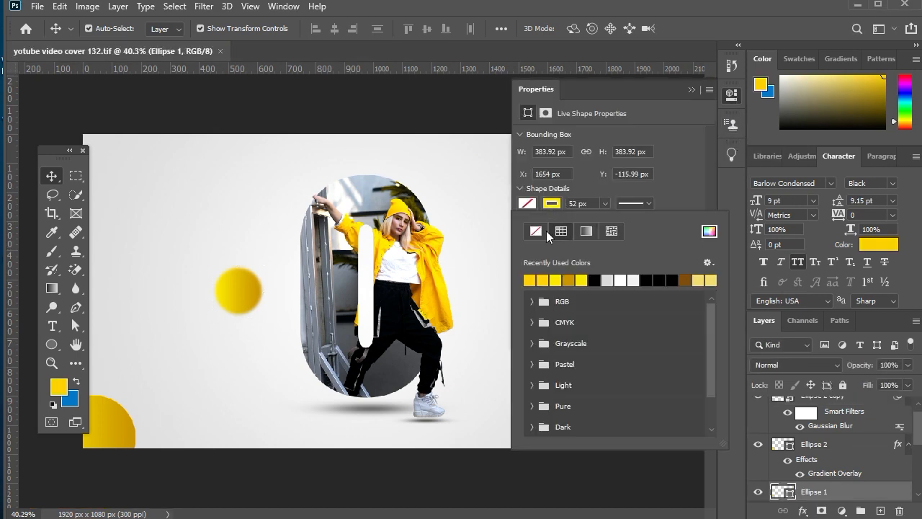
pyautogui.click(536, 231)
pyautogui.click(527, 205)
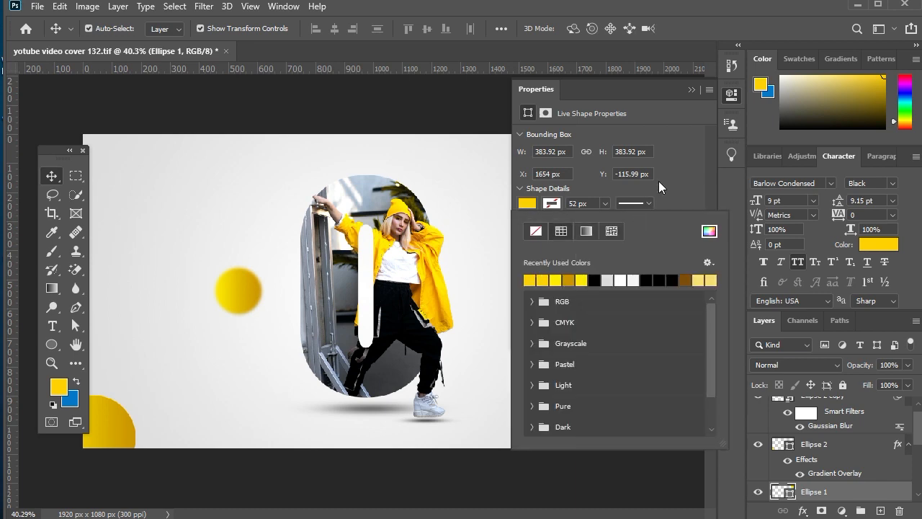
pyautogui.click(690, 89)
pyautogui.click(690, 89)
# Enlarge the solid yellow circle in the canvas's upper-right corner outward toward the canvas centre.
pyautogui.click(626, 188)
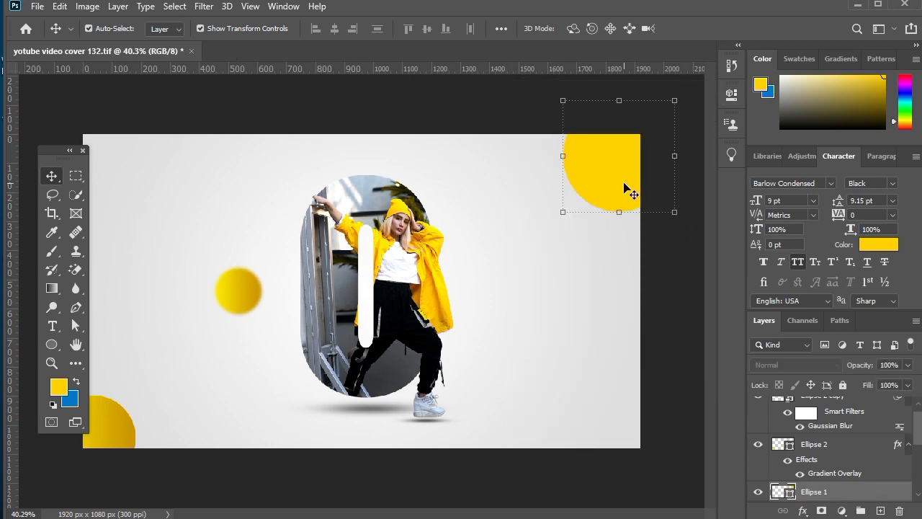
pyautogui.moveTo(553, 217); pyautogui.dragTo(532, 237)
pyautogui.press('Return')
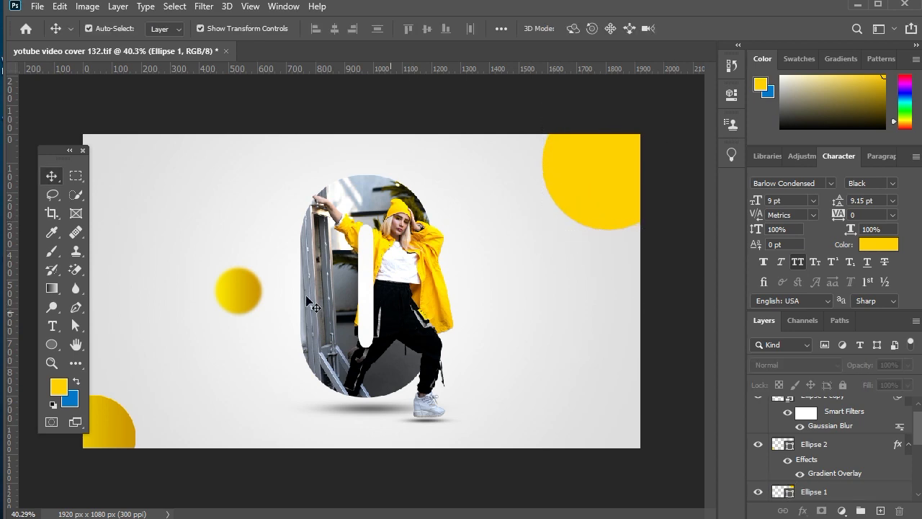
# Move the blurred circle to the 0's lower-left edge and place a copy behind the 0's upper-right edge.
pyautogui.moveTo(241, 296); pyautogui.dragTo(462, 269)
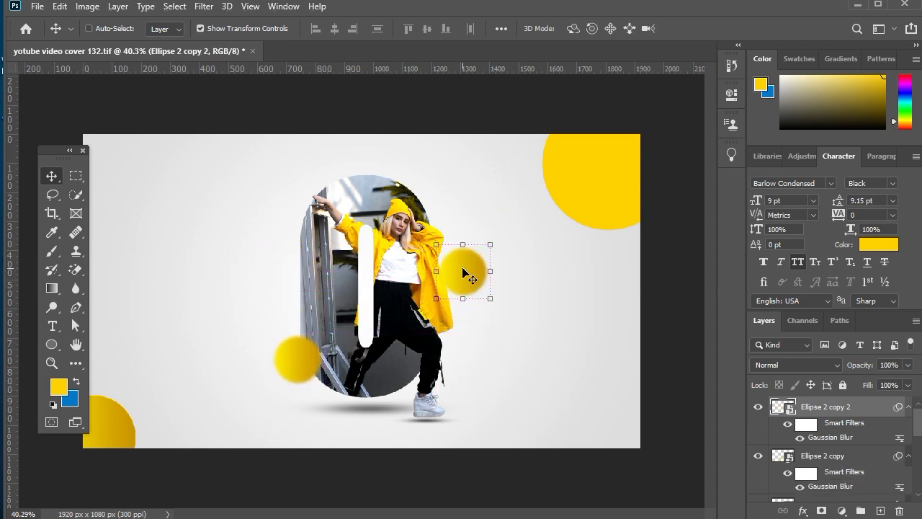
pyautogui.moveTo(459, 265); pyautogui.dragTo(418, 191)
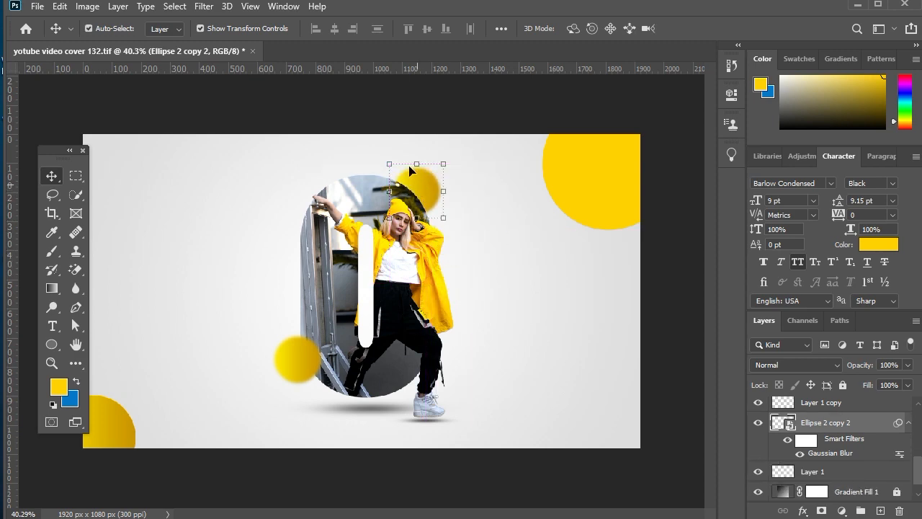
pyautogui.moveTo(253, 164); pyautogui.dragTo(135, 164)
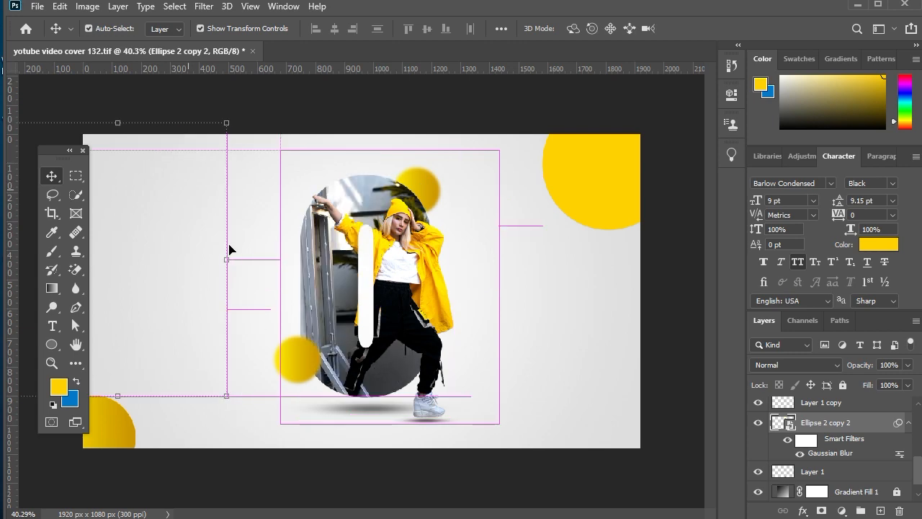
pyautogui.hotkey('ctrl', 'z')
# Copy the blurred circle from the 0's lower-left edge to the canvas's upper-left area and shrink the copy.
pyautogui.moveTo(297, 354); pyautogui.dragTo(157, 200)
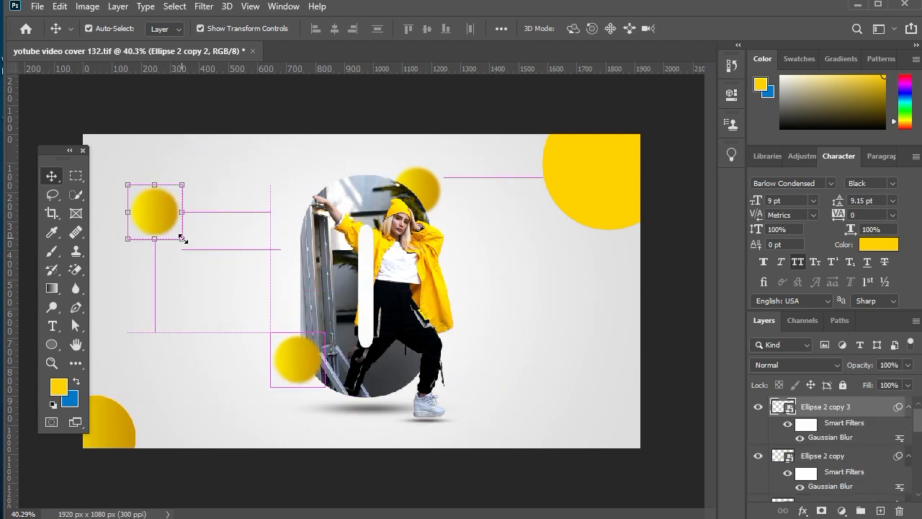
pyautogui.moveTo(182, 236); pyautogui.dragTo(168, 216)
pyautogui.press('Return')
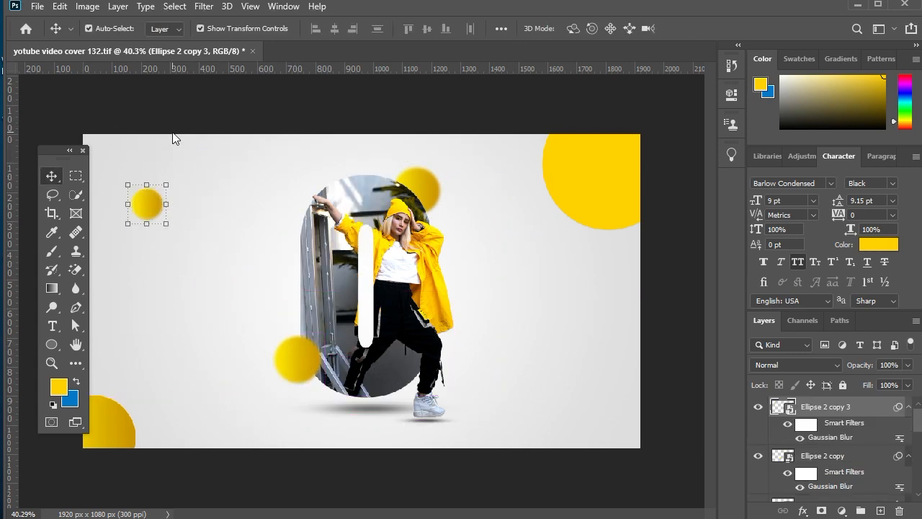
# Convert the circle in the canvas's lower-left corner to a smart object and apply a 5.2-pixel Gaussian Blur.
pyautogui.click(132, 428)
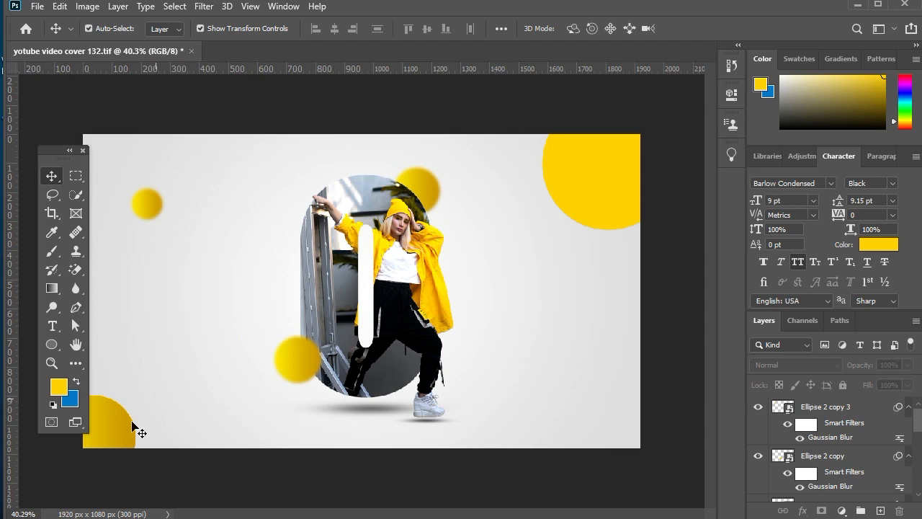
pyautogui.click(204, 7)
pyautogui.press('Escape')
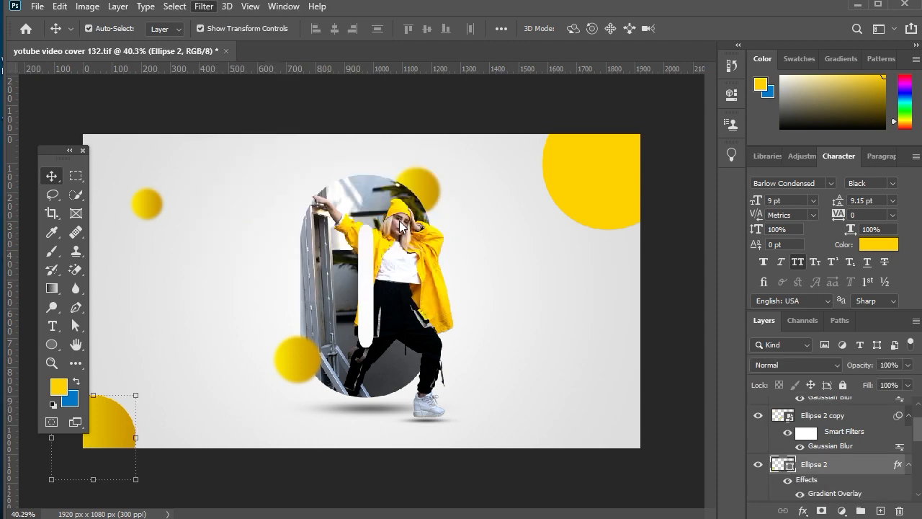
pyautogui.click(487, 210)
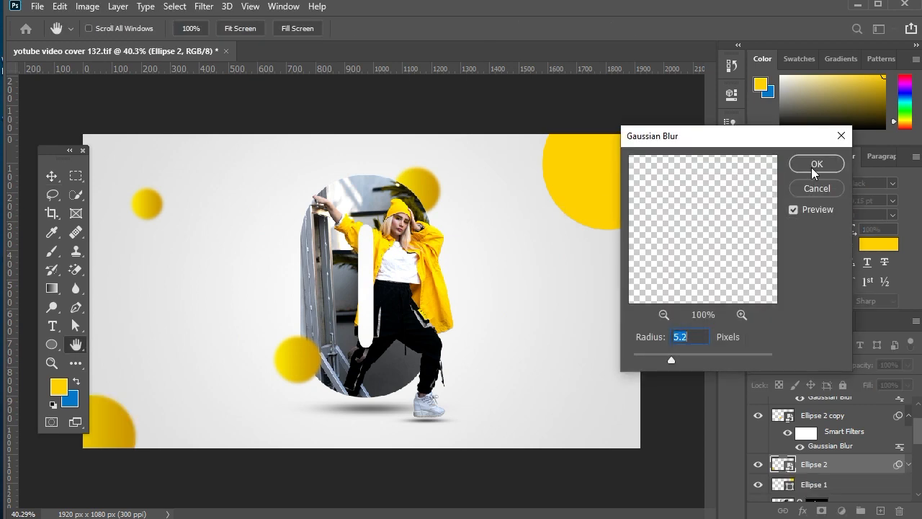
pyautogui.click(816, 164)
pyautogui.click(667, 353)
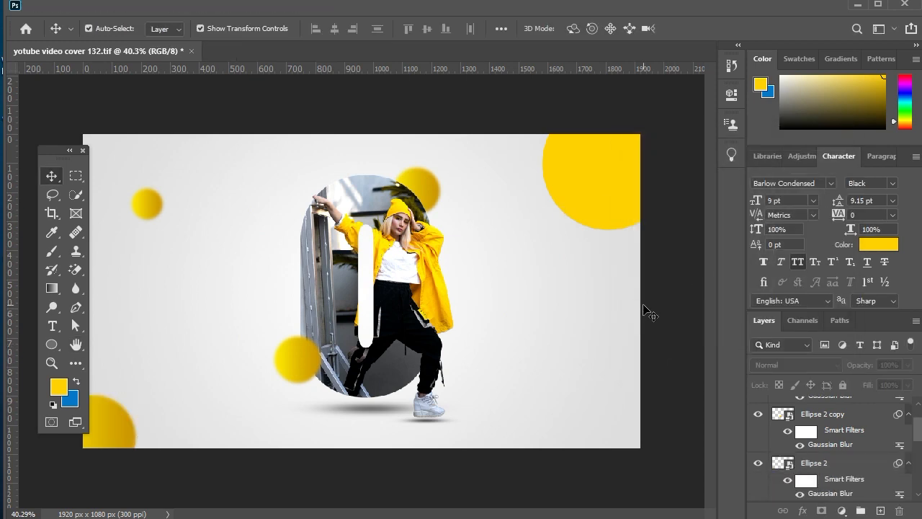
# Paste the copied gradient layer style onto the large upper-right circle and move the circle slightly upward.
pyautogui.click(601, 202)
pyautogui.click(801, 510)
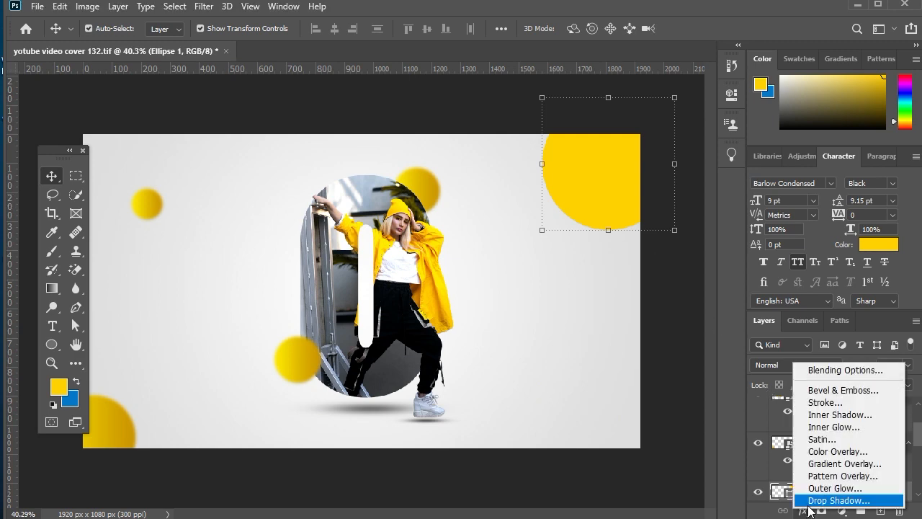
pyautogui.click(834, 492)
pyautogui.rightClick(833, 492)
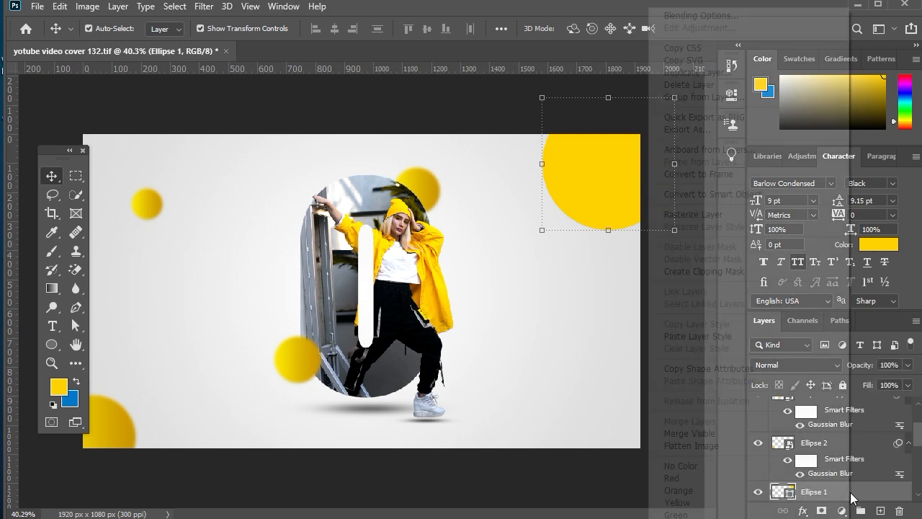
pyautogui.click(697, 335)
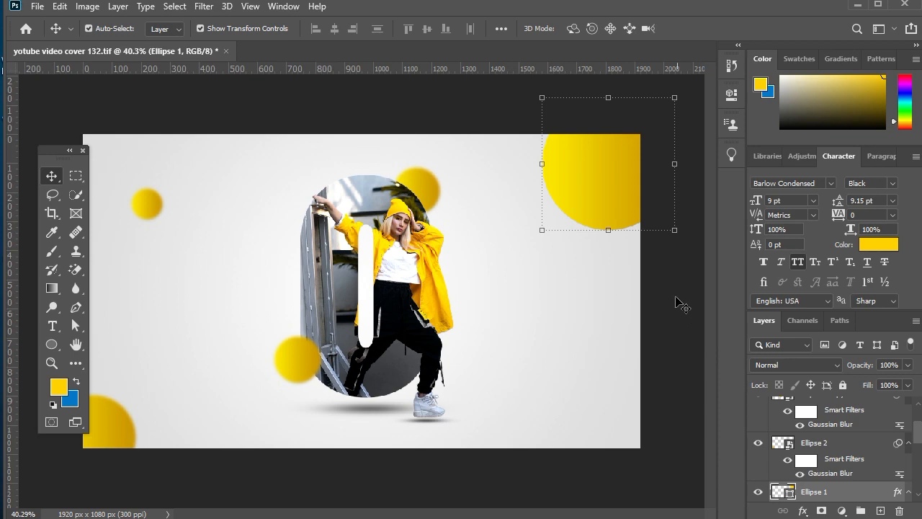
pyautogui.moveTo(623, 185); pyautogui.dragTo(624, 181)
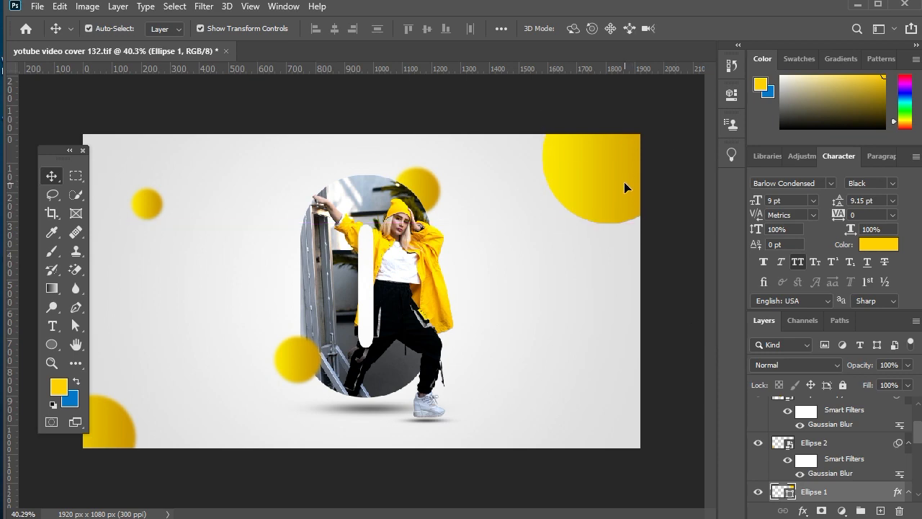
pyautogui.click(682, 322)
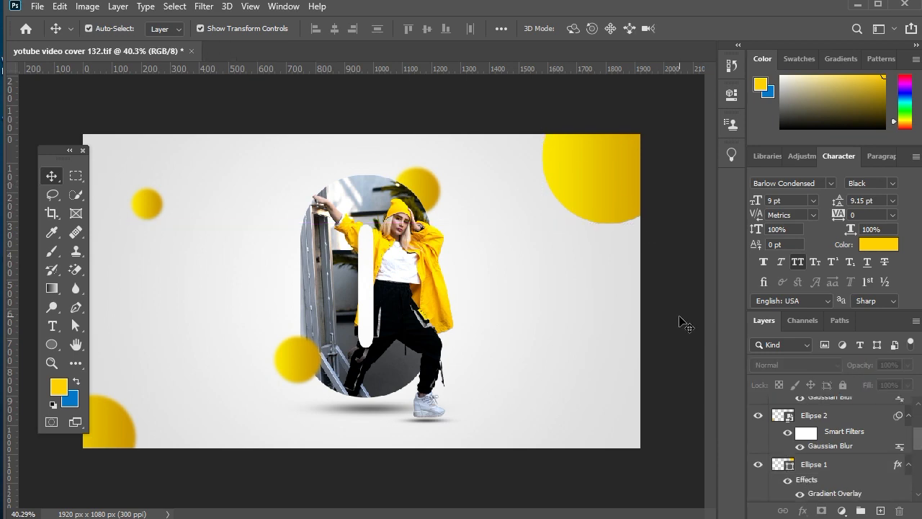
# Add a Multiply Drop Shadow to the large upper-right circle with 14% opacity, 12 px distance and 21 px size.
pyautogui.click(619, 245)
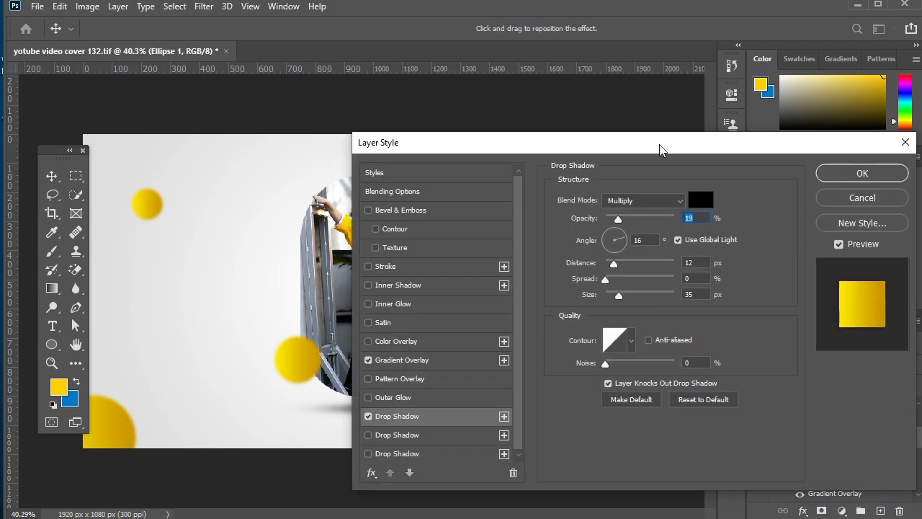
pyautogui.moveTo(658, 148); pyautogui.dragTo(911, 182)
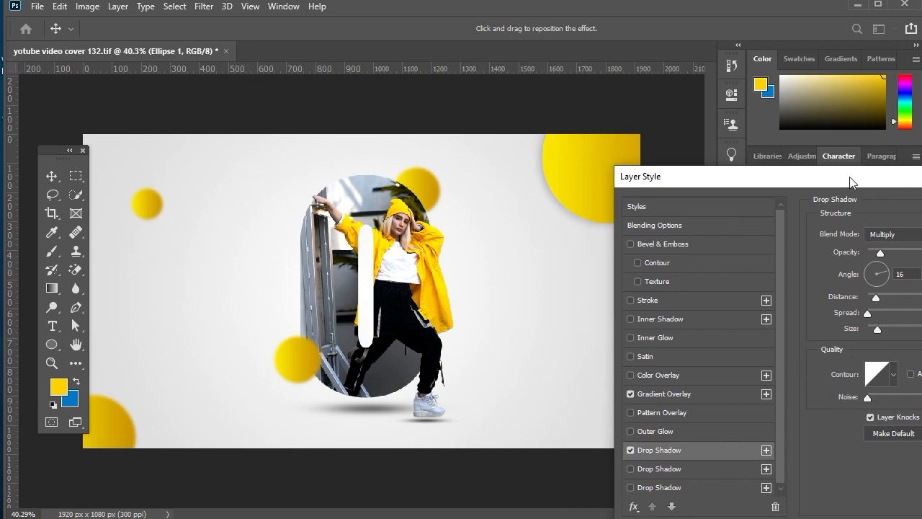
pyautogui.moveTo(850, 181); pyautogui.dragTo(485, 220)
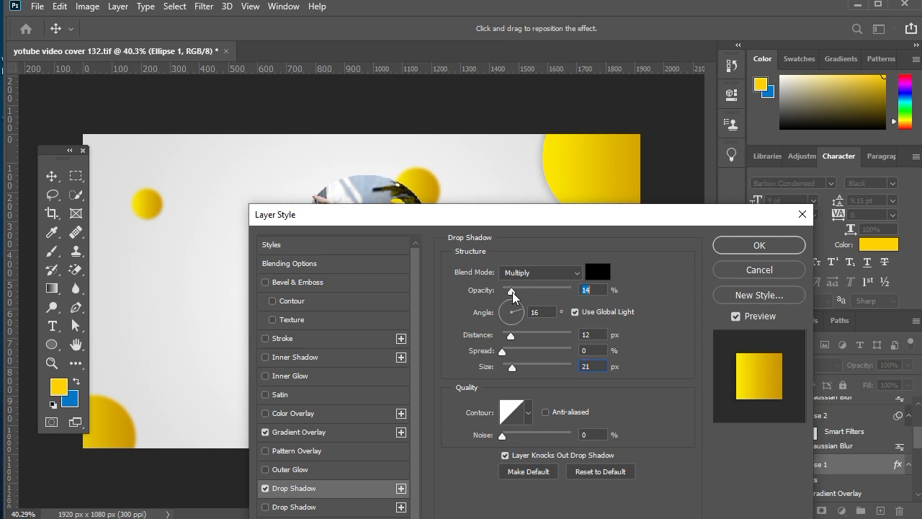
pyautogui.click(717, 247)
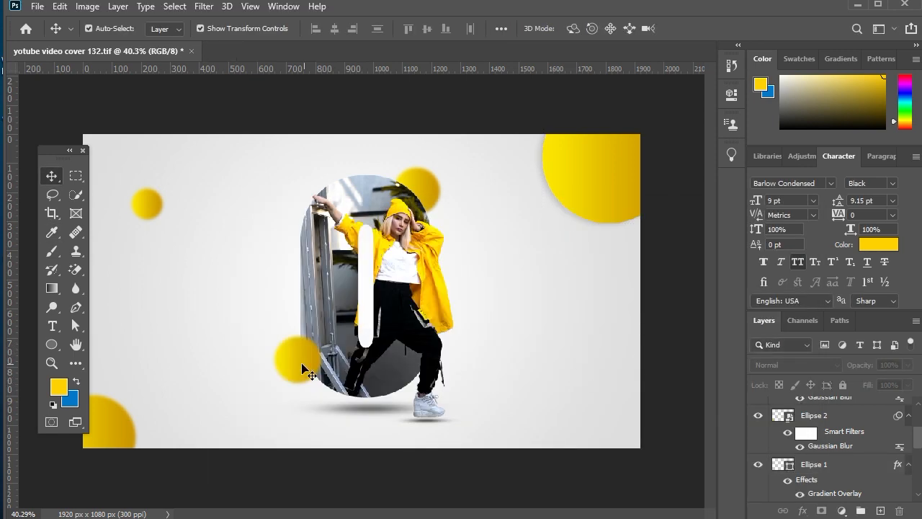
# Copy the blurred circle to the woman's right, shrink it to about 50%, and duplicate it into a cluster of three.
pyautogui.moveTo(517, 347); pyautogui.dragTo(580, 343)
pyautogui.hotkey('ctrl', 't')
pyautogui.press('Return')
pyautogui.scroll(3, 541, 350)
# Enlarge the uppermost blurred circle of the three-circle cluster.
pyautogui.hotkey('ctrl', 't')
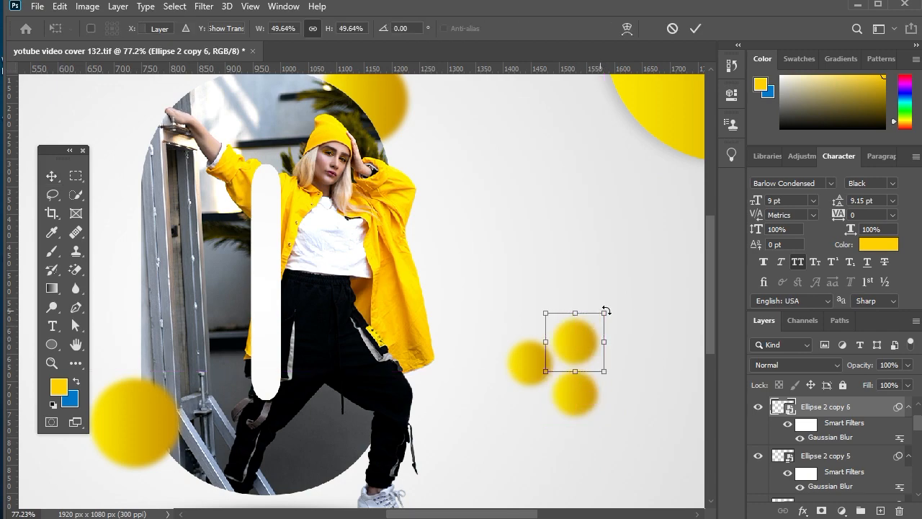
pyautogui.moveTo(602, 309); pyautogui.dragTo(623, 309)
pyautogui.moveTo(557, 294); pyautogui.dragTo(553, 290)
pyautogui.press('Return')
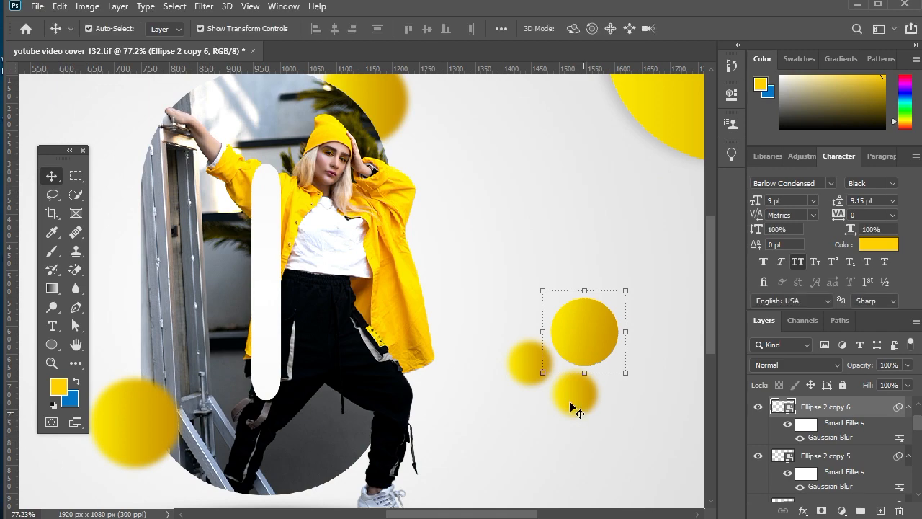
# Move the lowest circle of the cluster slightly downward, away from the large one.
pyautogui.click(570, 407)
pyautogui.moveTo(569, 410); pyautogui.dragTo(574, 400)
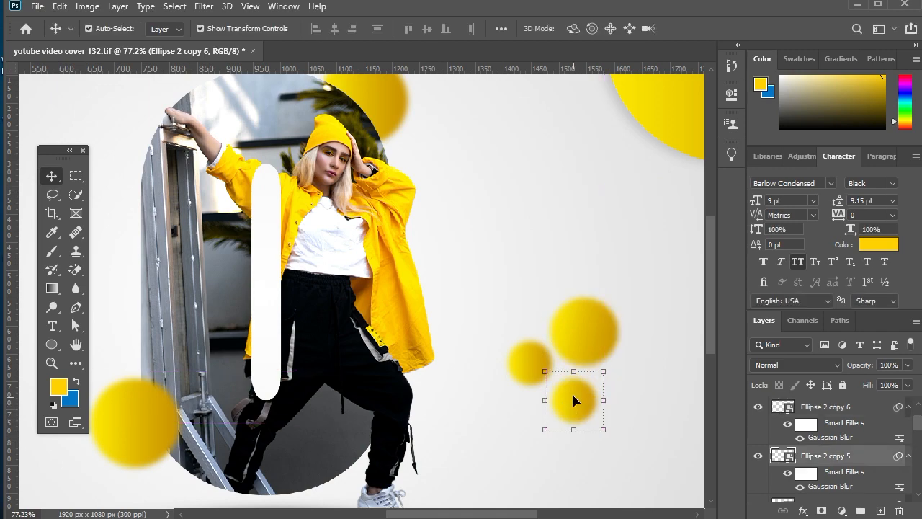
pyautogui.click(531, 354)
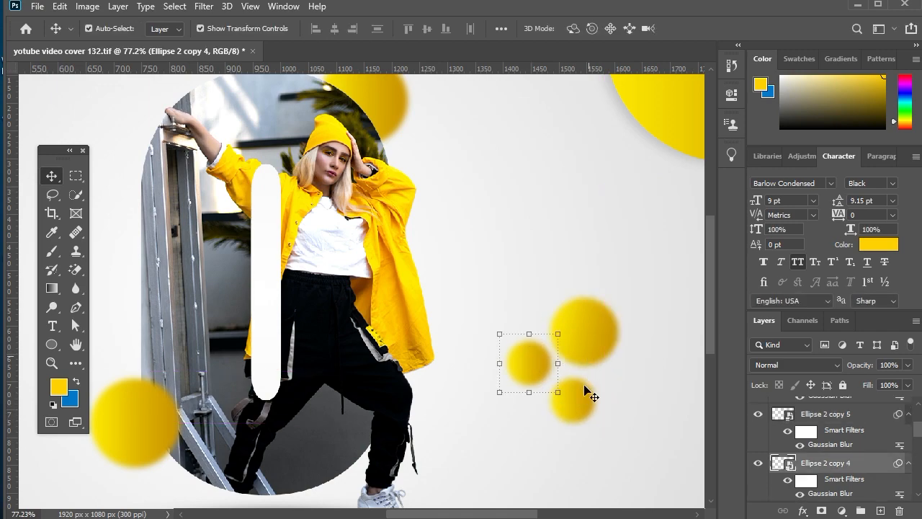
# Scale the cluster's lowest circle up to 58.49% and select the leftmost circle.
pyautogui.click(578, 409)
pyautogui.hotkey('ctrl', 't')
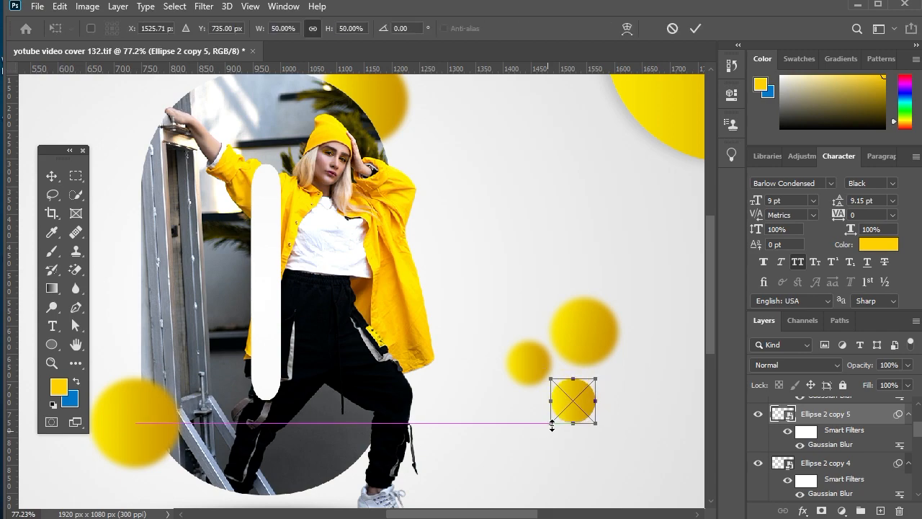
pyautogui.moveTo(551, 425); pyautogui.dragTo(535, 436)
pyautogui.press('Return')
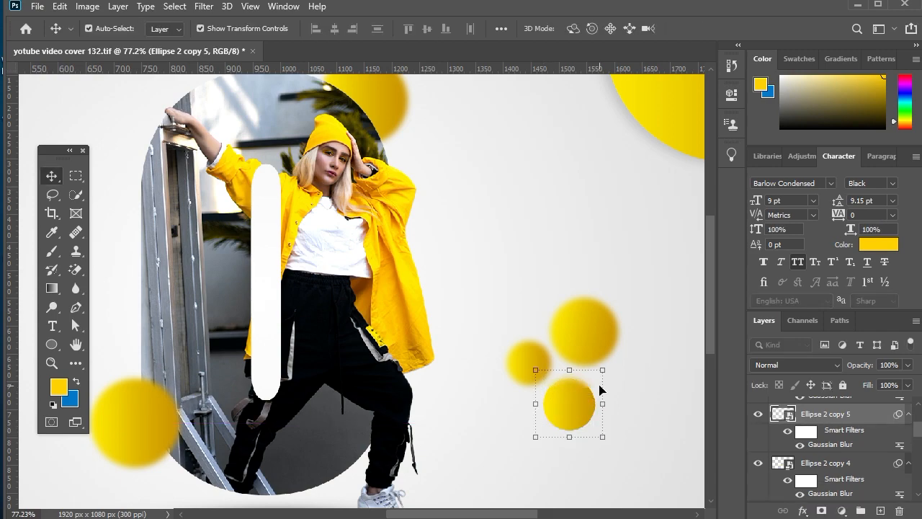
pyautogui.hotkey('ctrl', 'j')
pyautogui.click(560, 407)
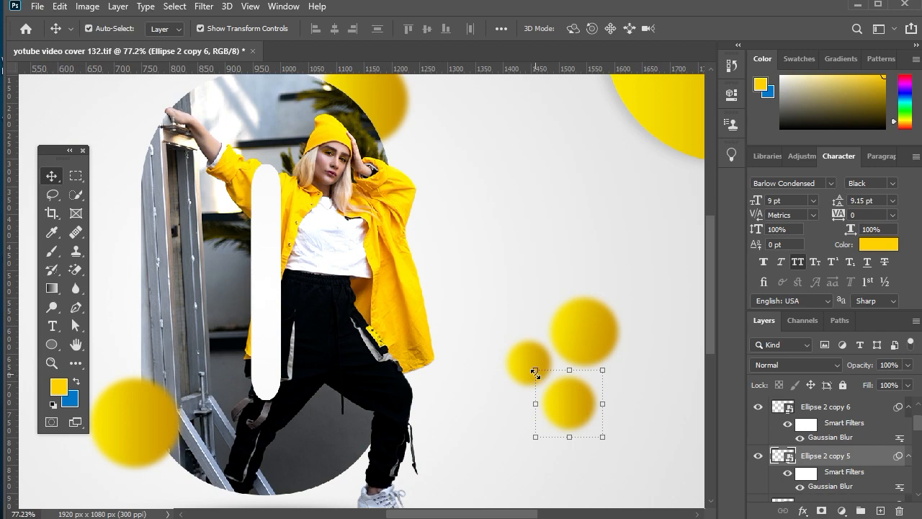
pyautogui.hotkey('ctrl', 't')
pyautogui.click(534, 355)
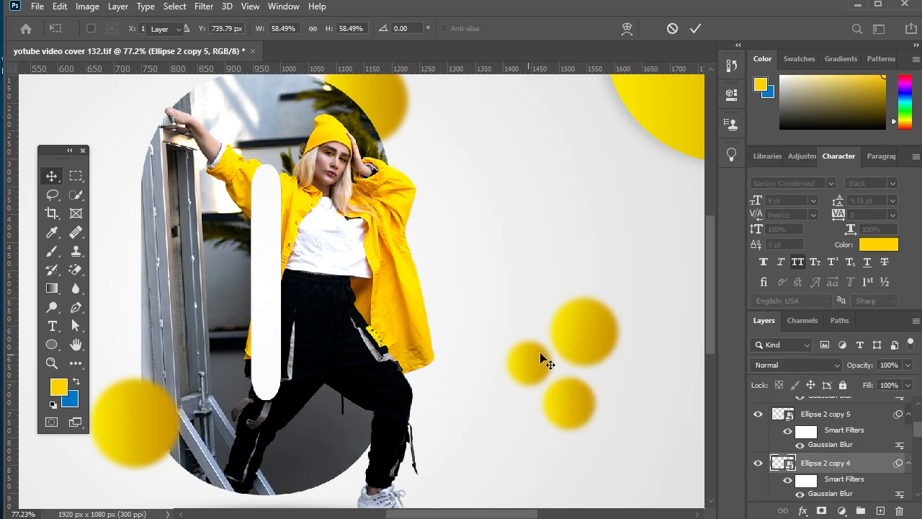
# Copy the three-circle cluster to the area left of the woman, shrink the copy, and position it below the single blurred circle.
pyautogui.keyDown('shift'); pyautogui.click(579, 409); pyautogui.keyUp('shift')
pyautogui.keyDown('shift'); pyautogui.click(588, 352); pyautogui.keyUp('shift')
pyautogui.scroll(-5, 576, 319)
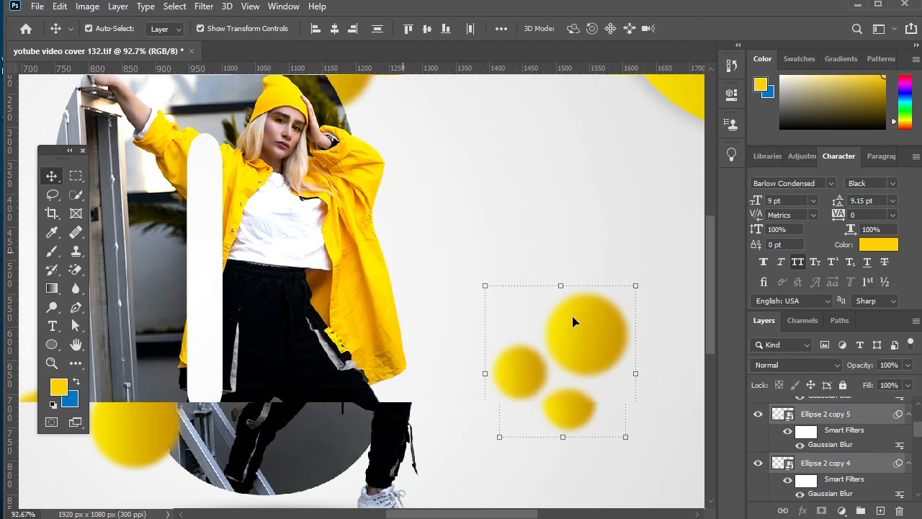
pyautogui.scroll(-1, 555, 317)
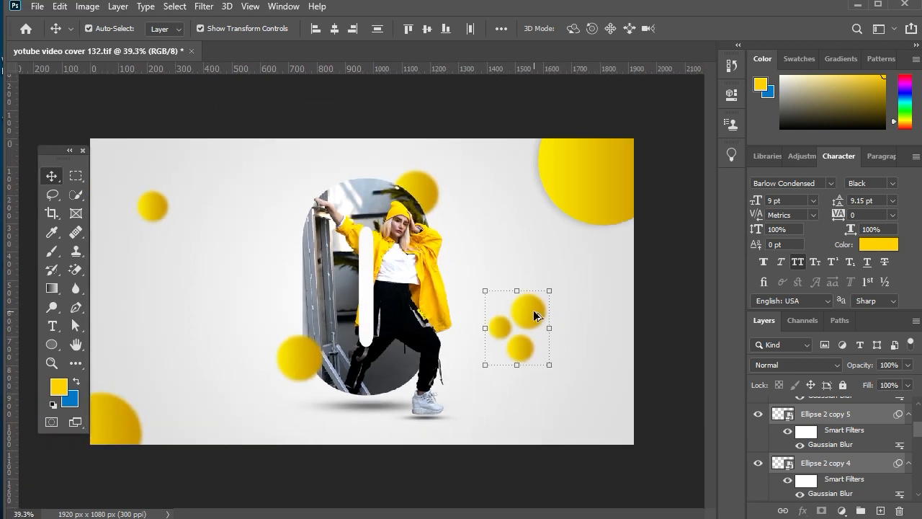
pyautogui.moveTo(529, 309); pyautogui.dragTo(181, 313)
pyautogui.moveTo(195, 364); pyautogui.dragTo(176, 319)
pyautogui.press('Return')
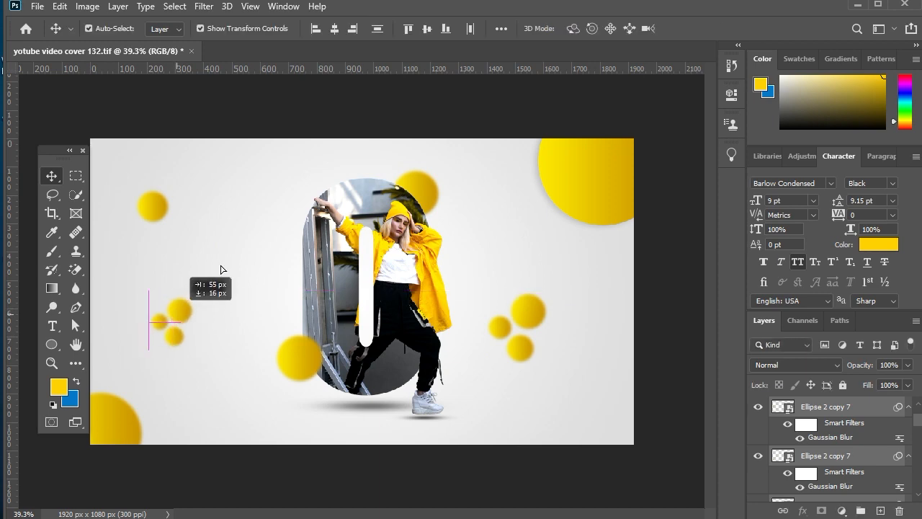
pyautogui.click(277, 109)
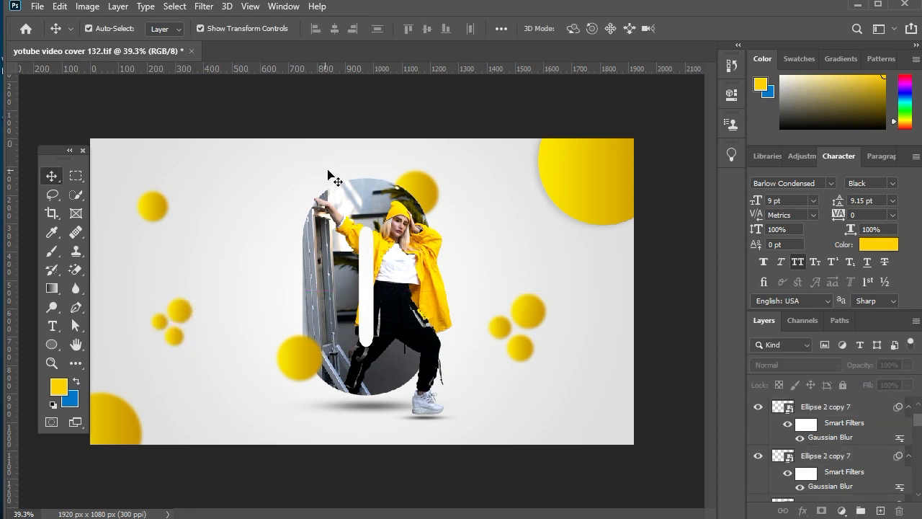
# Stamp all visible layers into a new merged layer on top and convert it to a smart object.
pyautogui.hotkey('shift', 'ctrl', 'alt', 'e')
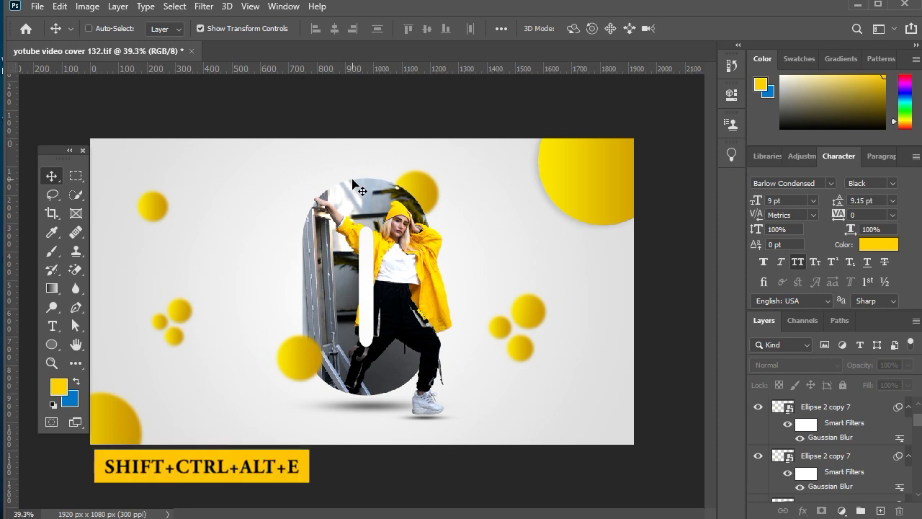
pyautogui.scroll(2, 870, 452)
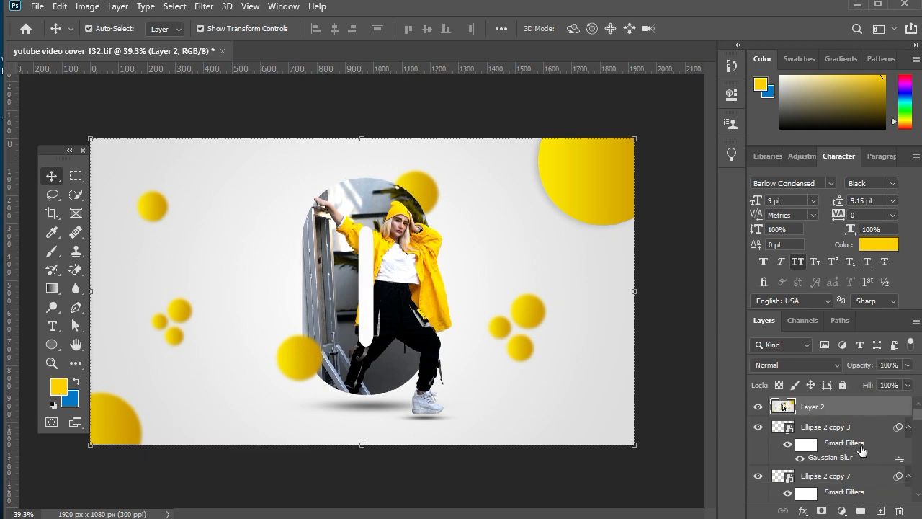
pyautogui.rightClick(825, 417)
pyautogui.click(712, 196)
# Group all design layers from Ellipse 2 copy 3 down to Ellipse 2 copy 2, leaving out the merged layer.
pyautogui.click(845, 436)
pyautogui.scroll(-4, 844, 437)
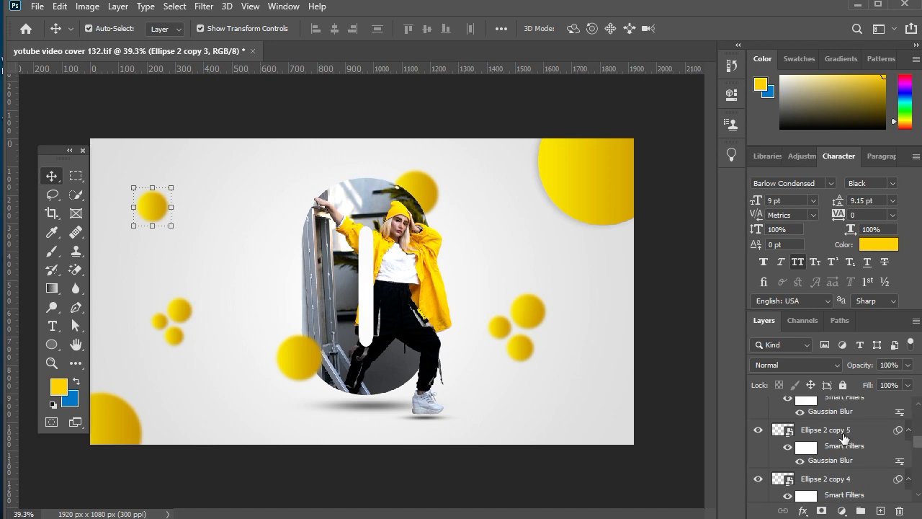
pyautogui.scroll(-5, 844, 437)
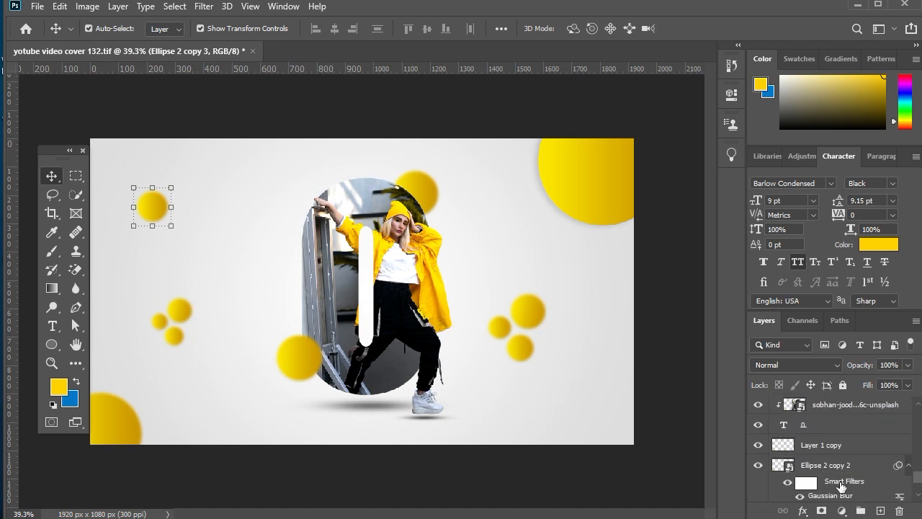
pyautogui.keyDown('shift'); pyautogui.click(842, 484); pyautogui.keyUp('shift')
pyautogui.click(861, 511)
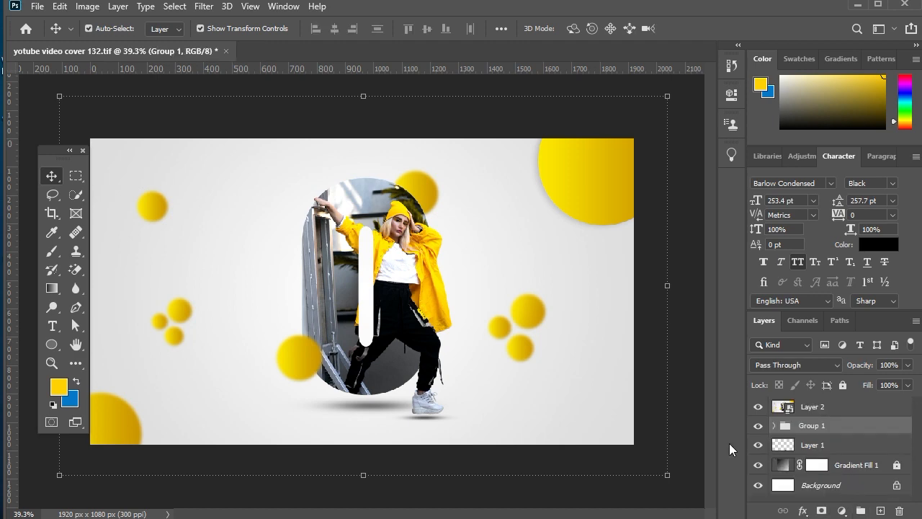
# Start the Camera Raw Filter on the merged layer and set Contrast to -23 and Highlights to +23.
pyautogui.click(837, 409)
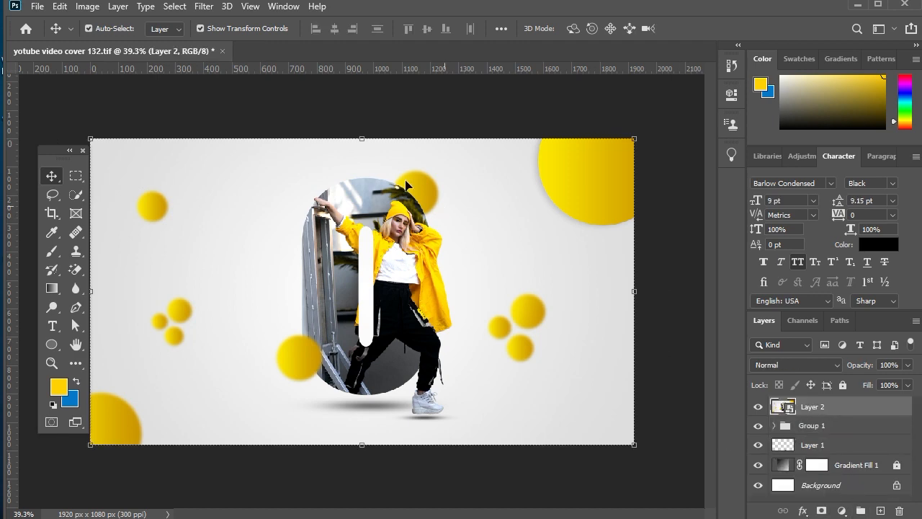
pyautogui.click(199, 8)
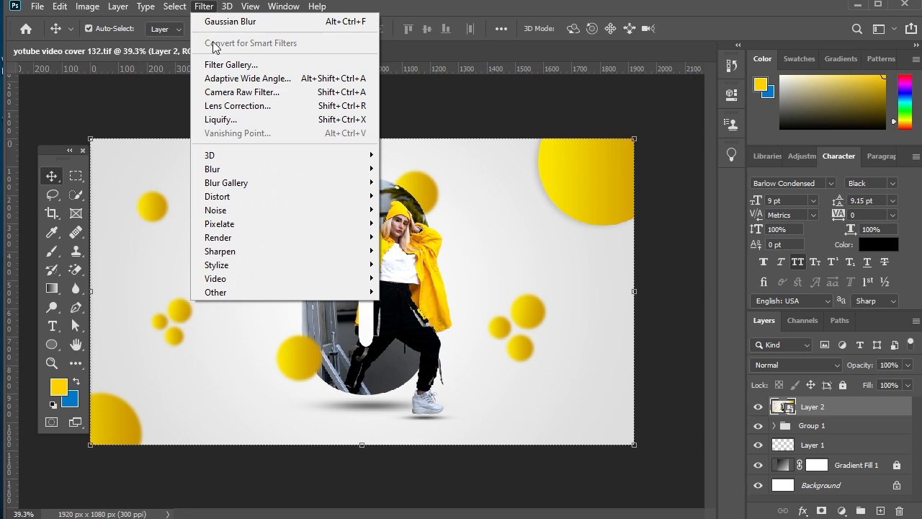
pyautogui.click(247, 91)
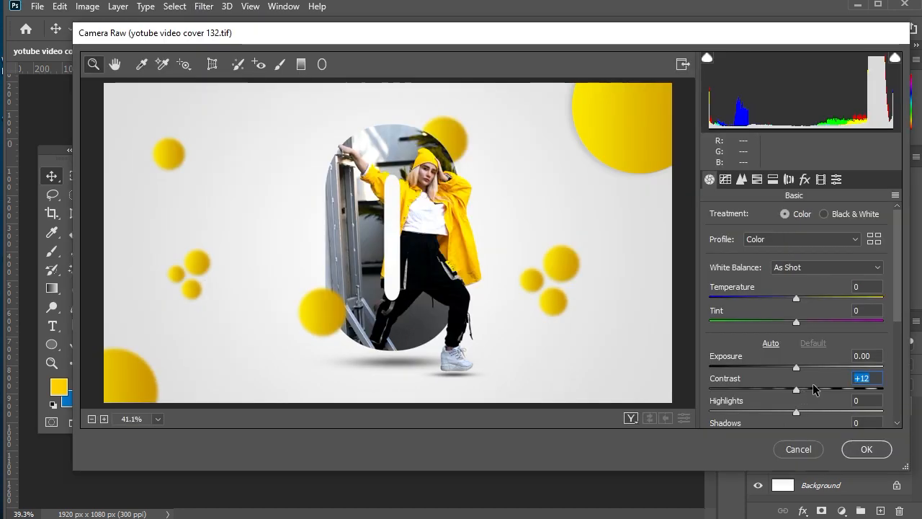
pyautogui.moveTo(812, 384); pyautogui.dragTo(779, 379)
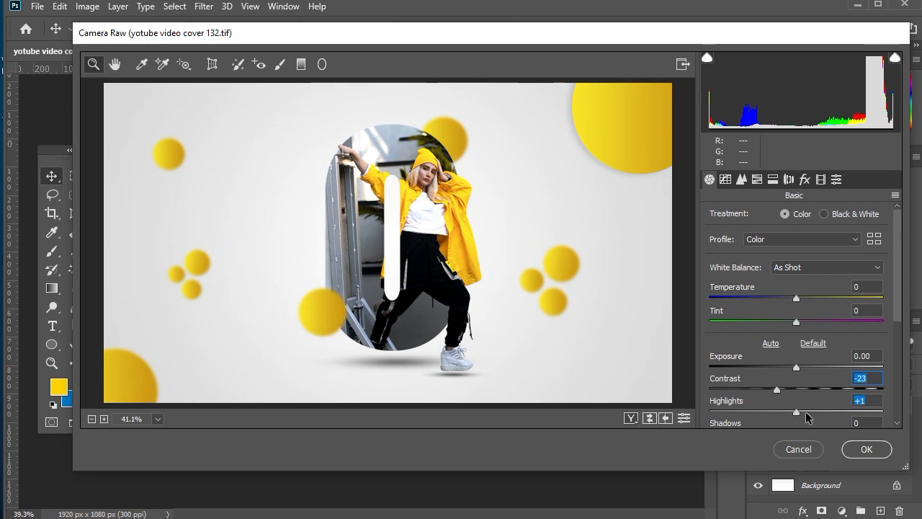
pyautogui.moveTo(813, 414)
pyautogui.mouseDown()
pyautogui.moveTo(797, 416)
pyautogui.moveTo(817, 415)
pyautogui.mouseUp()
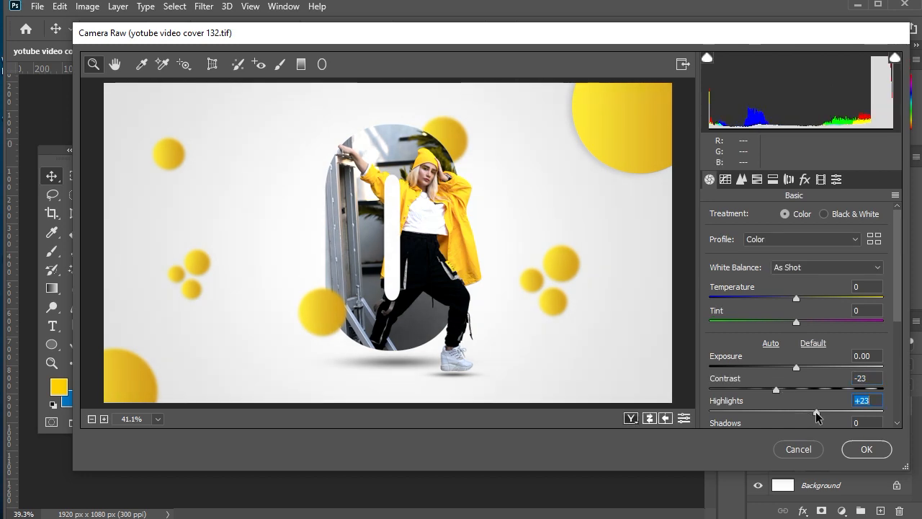
# Set the Camera Raw tones to Shadows -23, Whites +26 and Blacks +32.
pyautogui.scroll(-3, 817, 413)
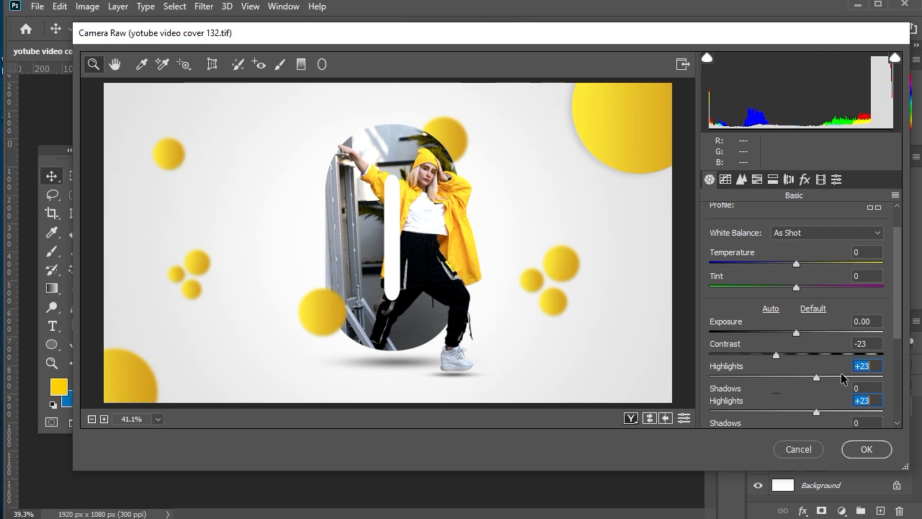
pyautogui.moveTo(816, 365); pyautogui.dragTo(778, 369)
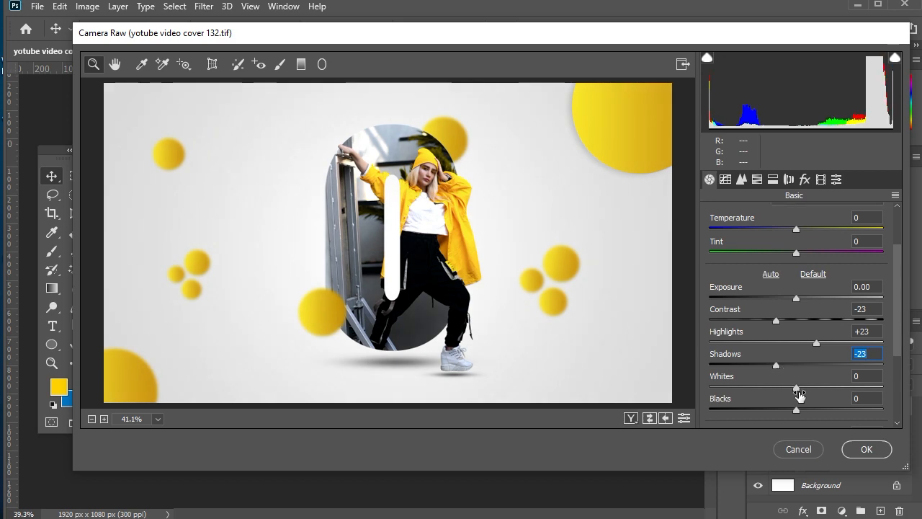
pyautogui.click(819, 386)
pyautogui.click(416, 189)
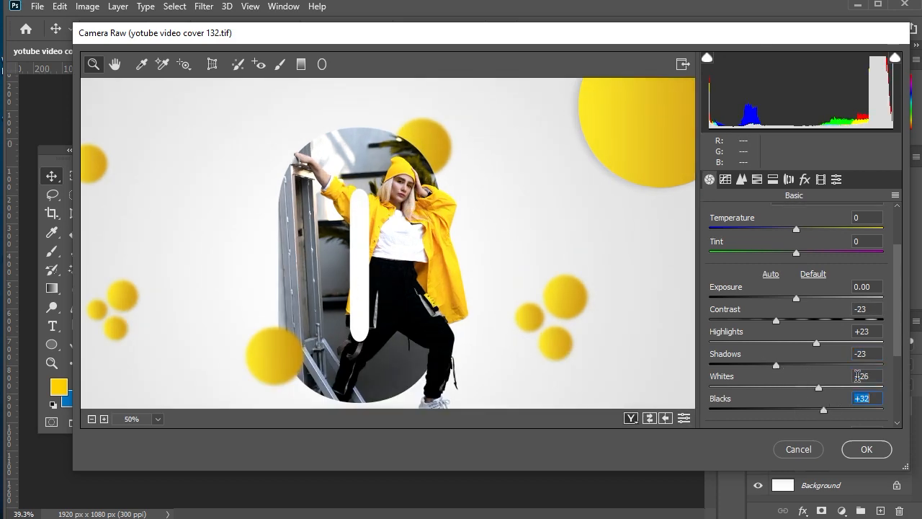
# Set Clarity to -7 and Saturation to +8 in the Camera Raw basic adjustments.
pyautogui.scroll(-3, 821, 389)
pyautogui.moveTo(796, 362); pyautogui.dragTo(784, 362)
pyautogui.scroll(1, 814, 362)
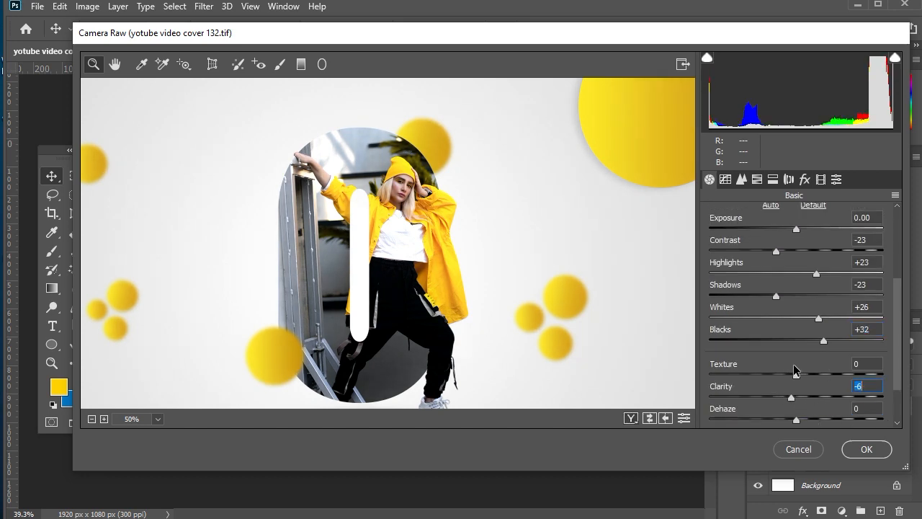
pyautogui.scroll(-2, 850, 404)
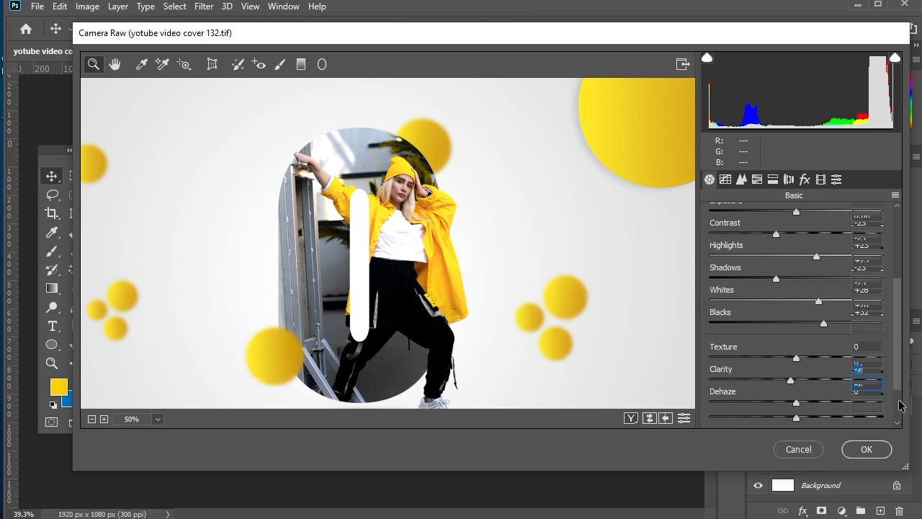
pyautogui.moveTo(800, 426); pyautogui.dragTo(804, 426)
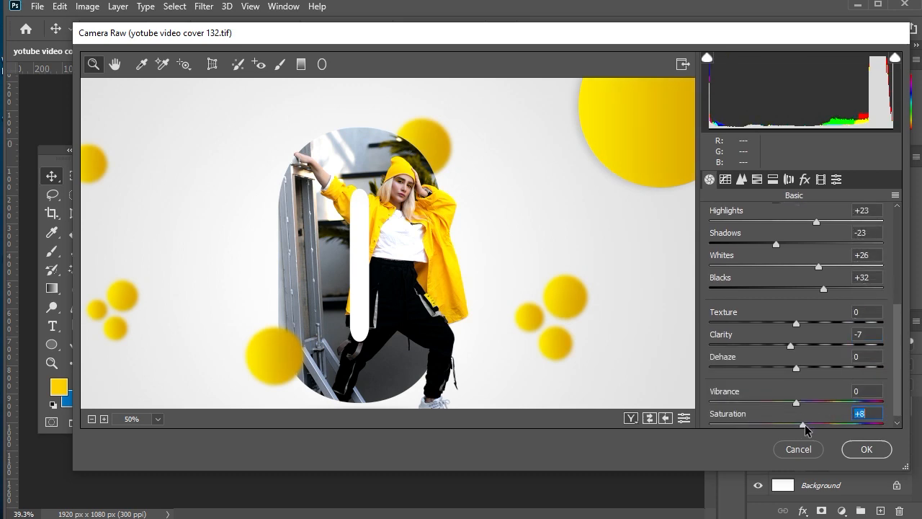
# Add film grain with an amount of 11 and apply the Camera Raw Filter.
pyautogui.click(804, 179)
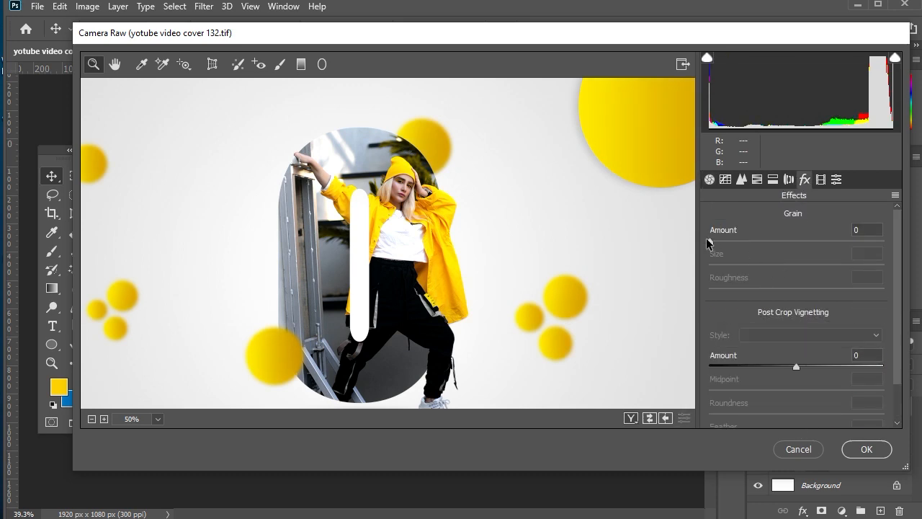
pyautogui.moveTo(707, 241); pyautogui.dragTo(727, 244)
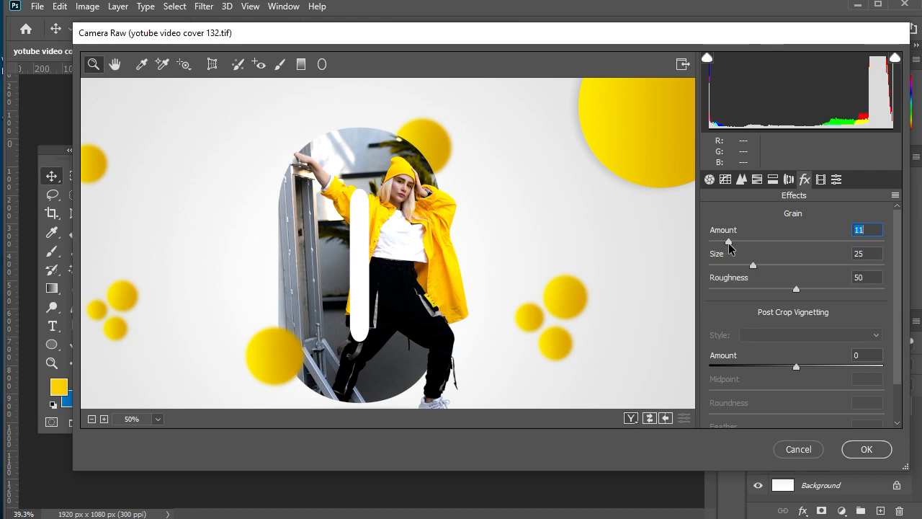
pyautogui.click(859, 449)
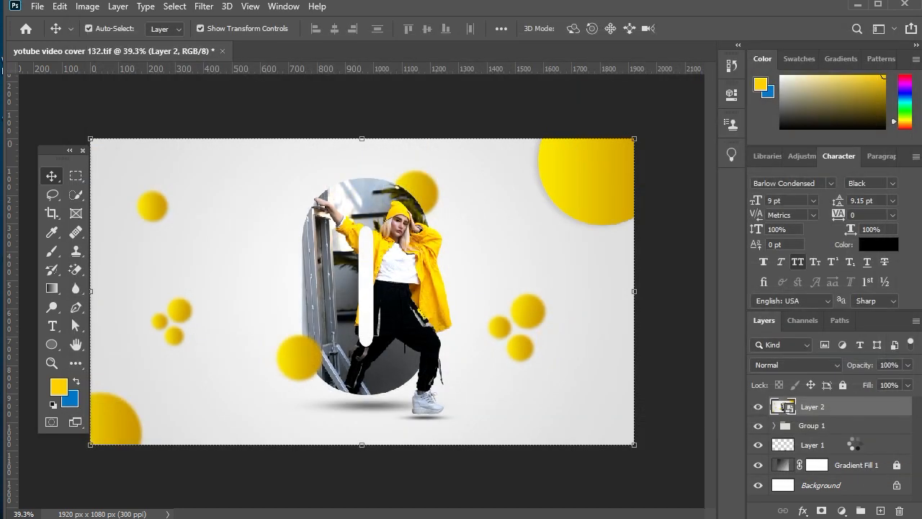